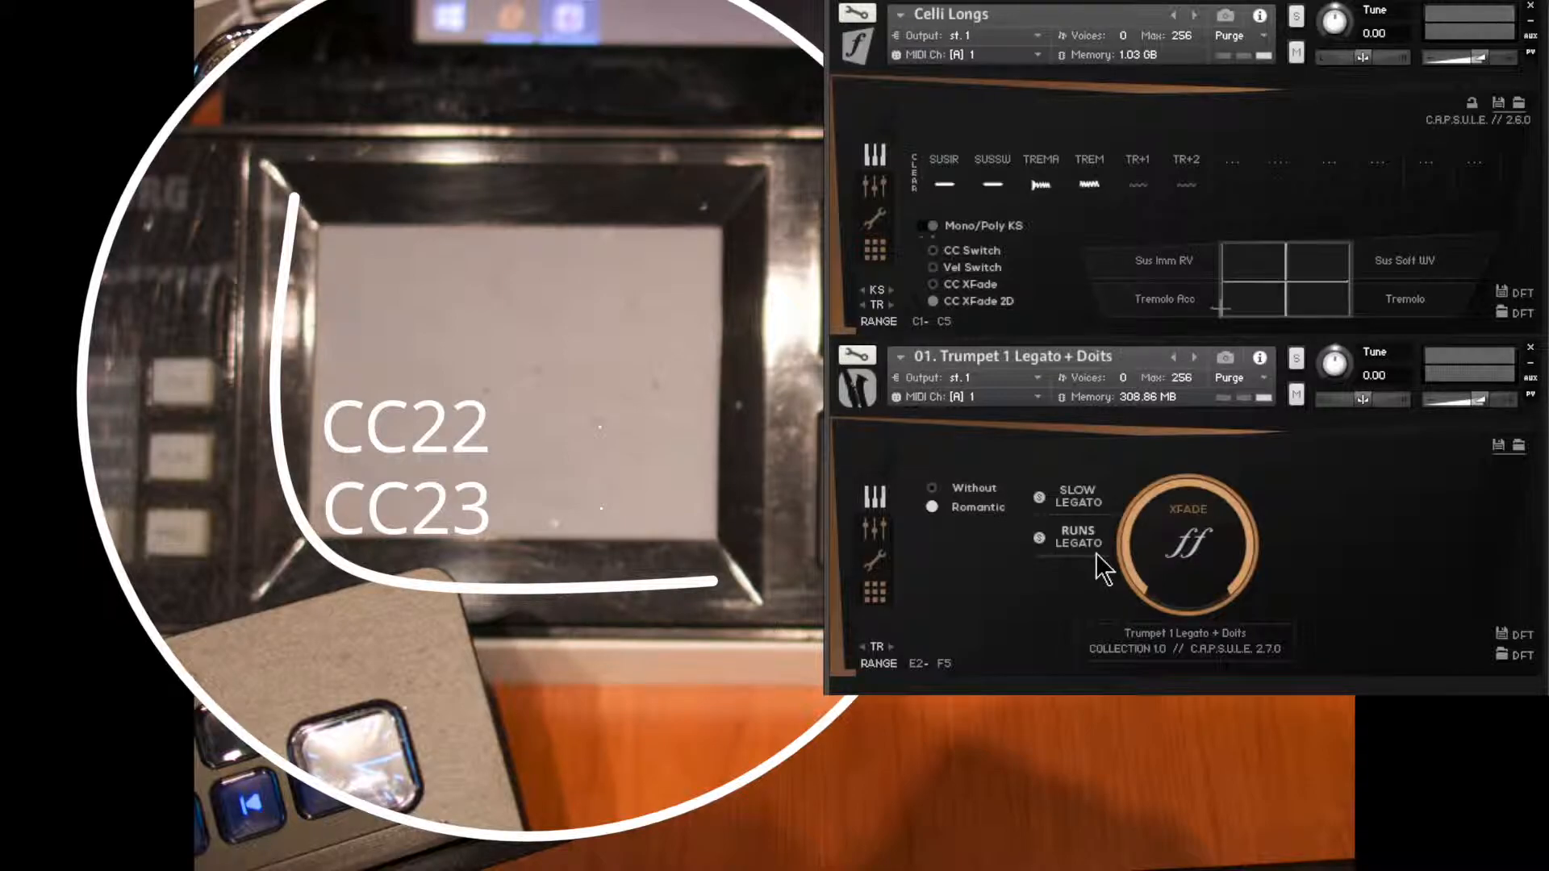
Step: Look through the Celli Longs mixer and performance settings, and view the controller assignment of Soft Release
click(872, 188)
click(875, 223)
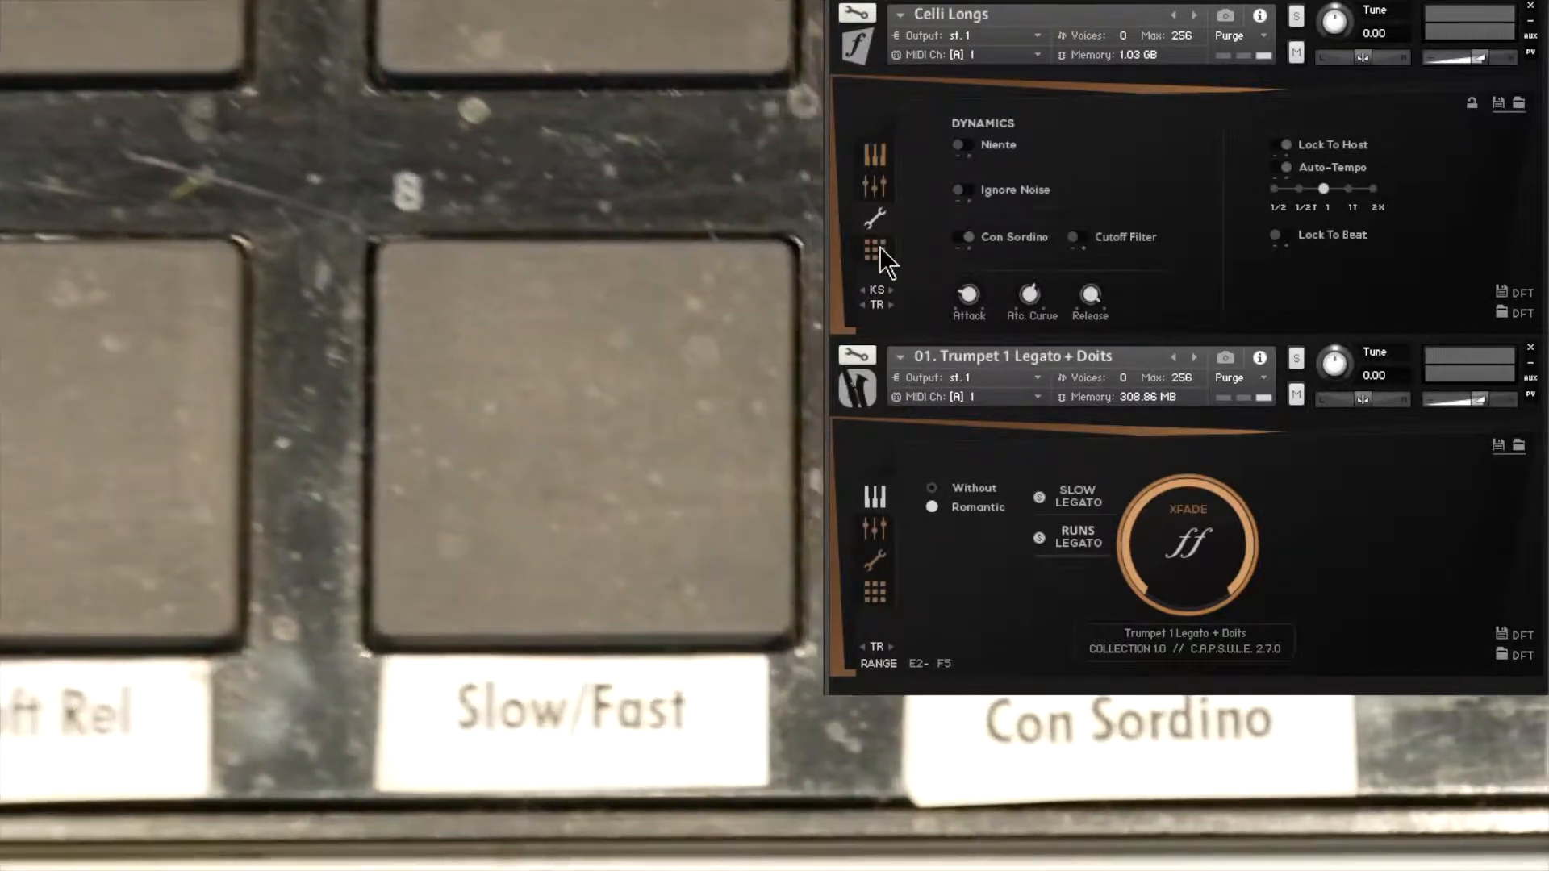
click(880, 247)
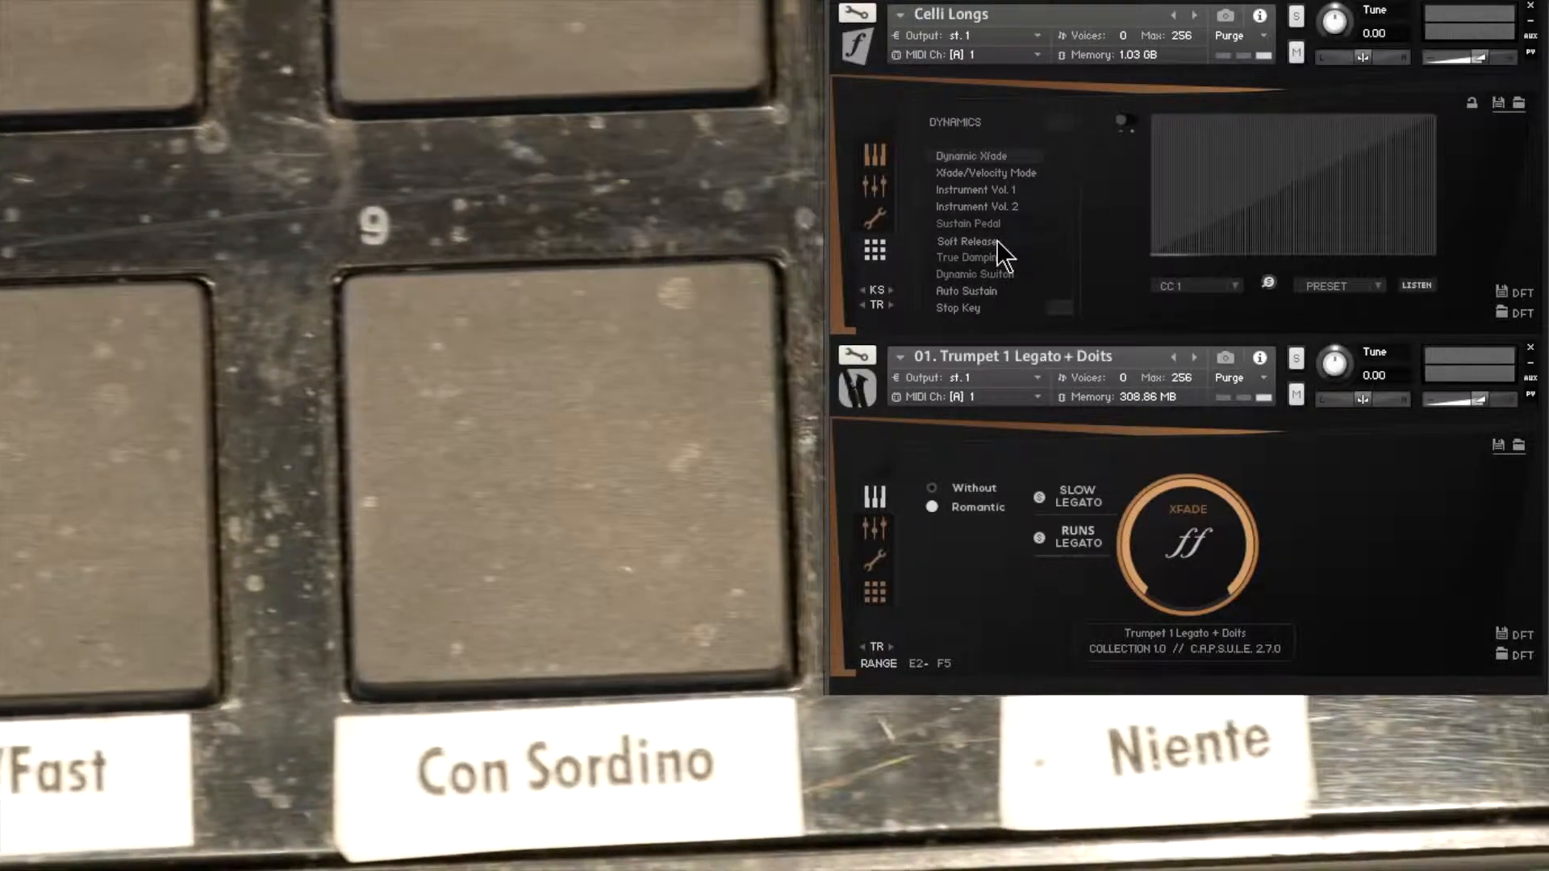
click(996, 240)
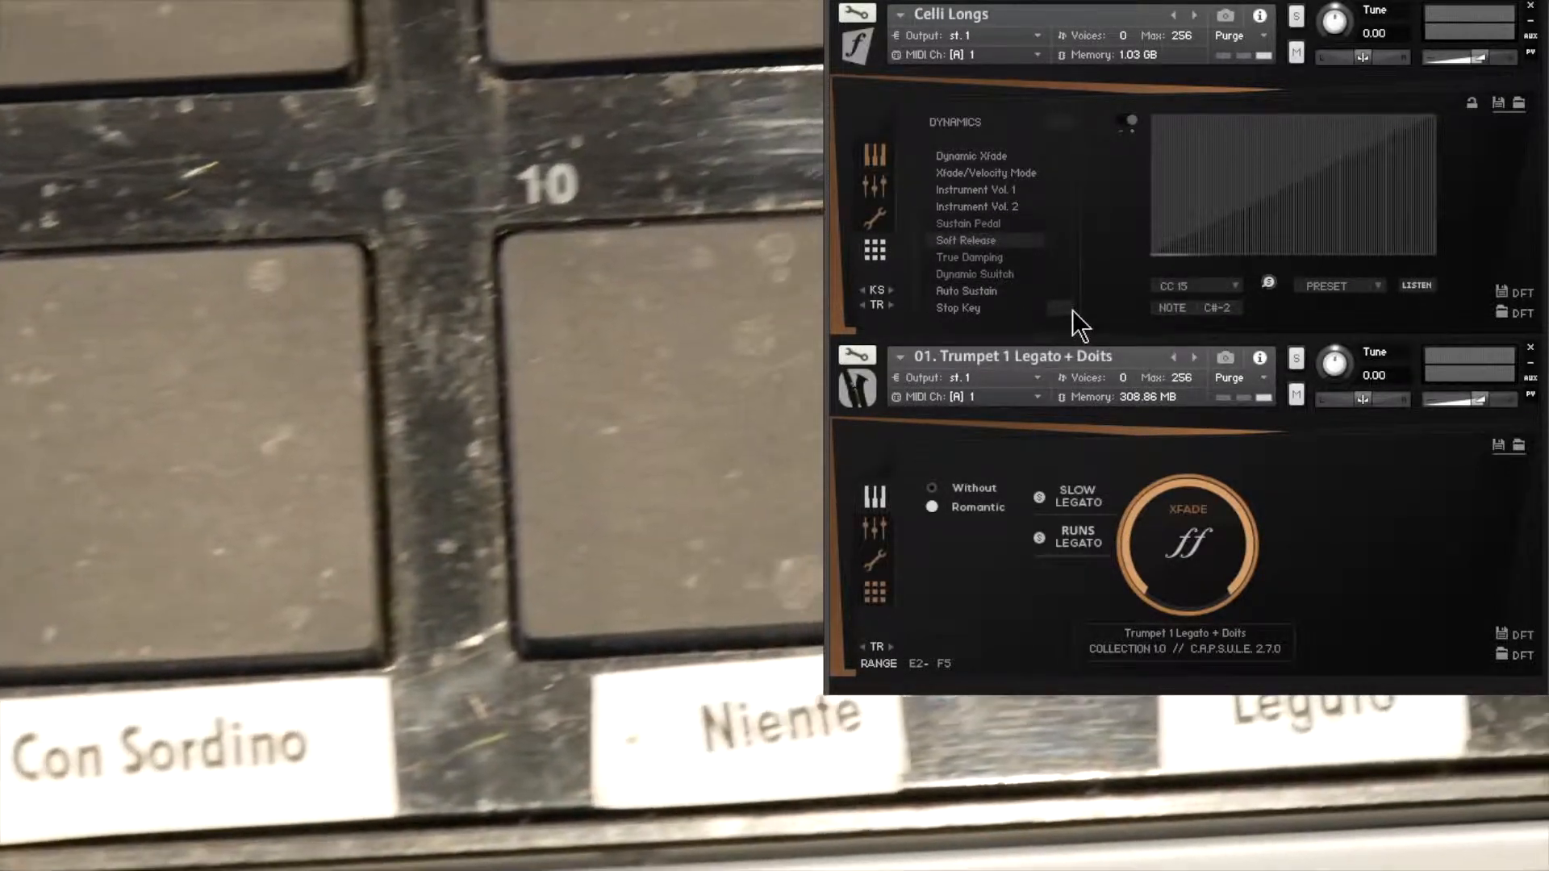
Step: View the RR Reset Key assignment in the Celli Longs instrument options and return to the articulation overview
click(1072, 310)
click(1072, 310)
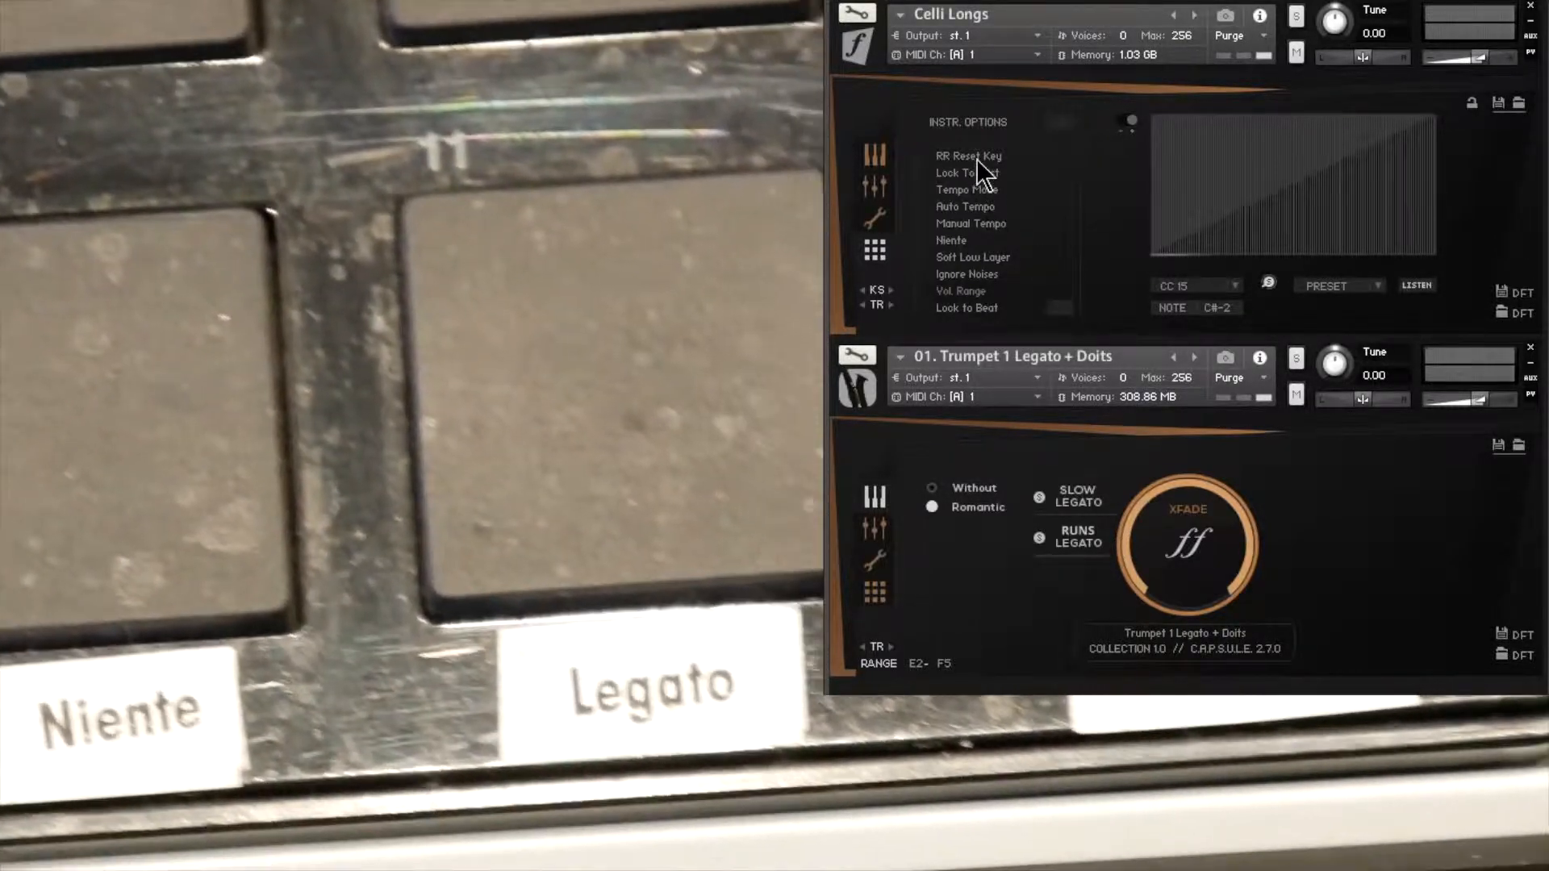
click(977, 158)
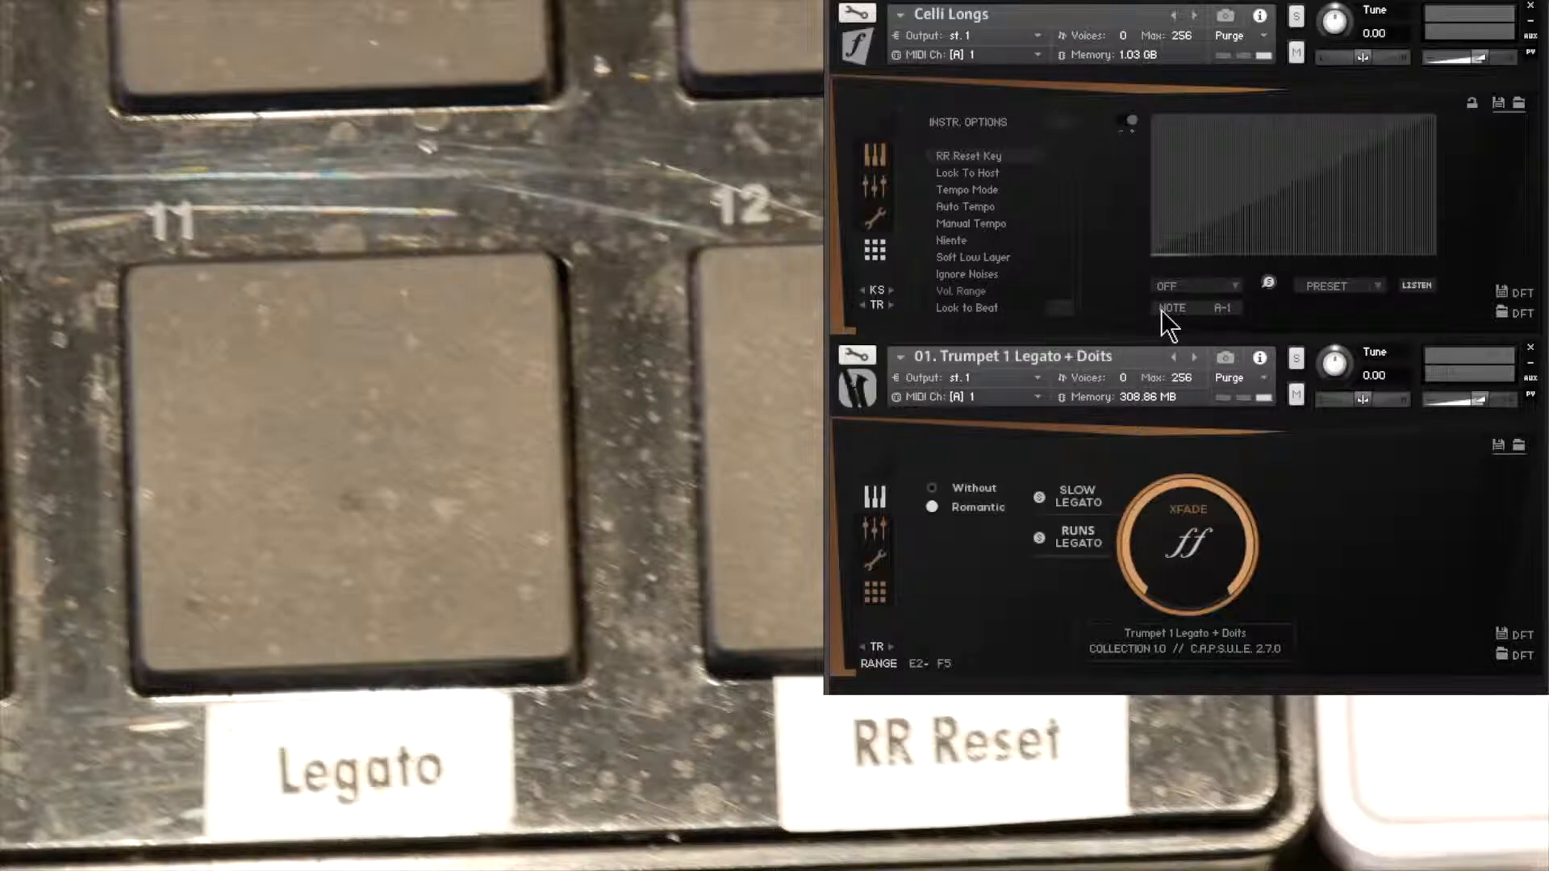
click(874, 158)
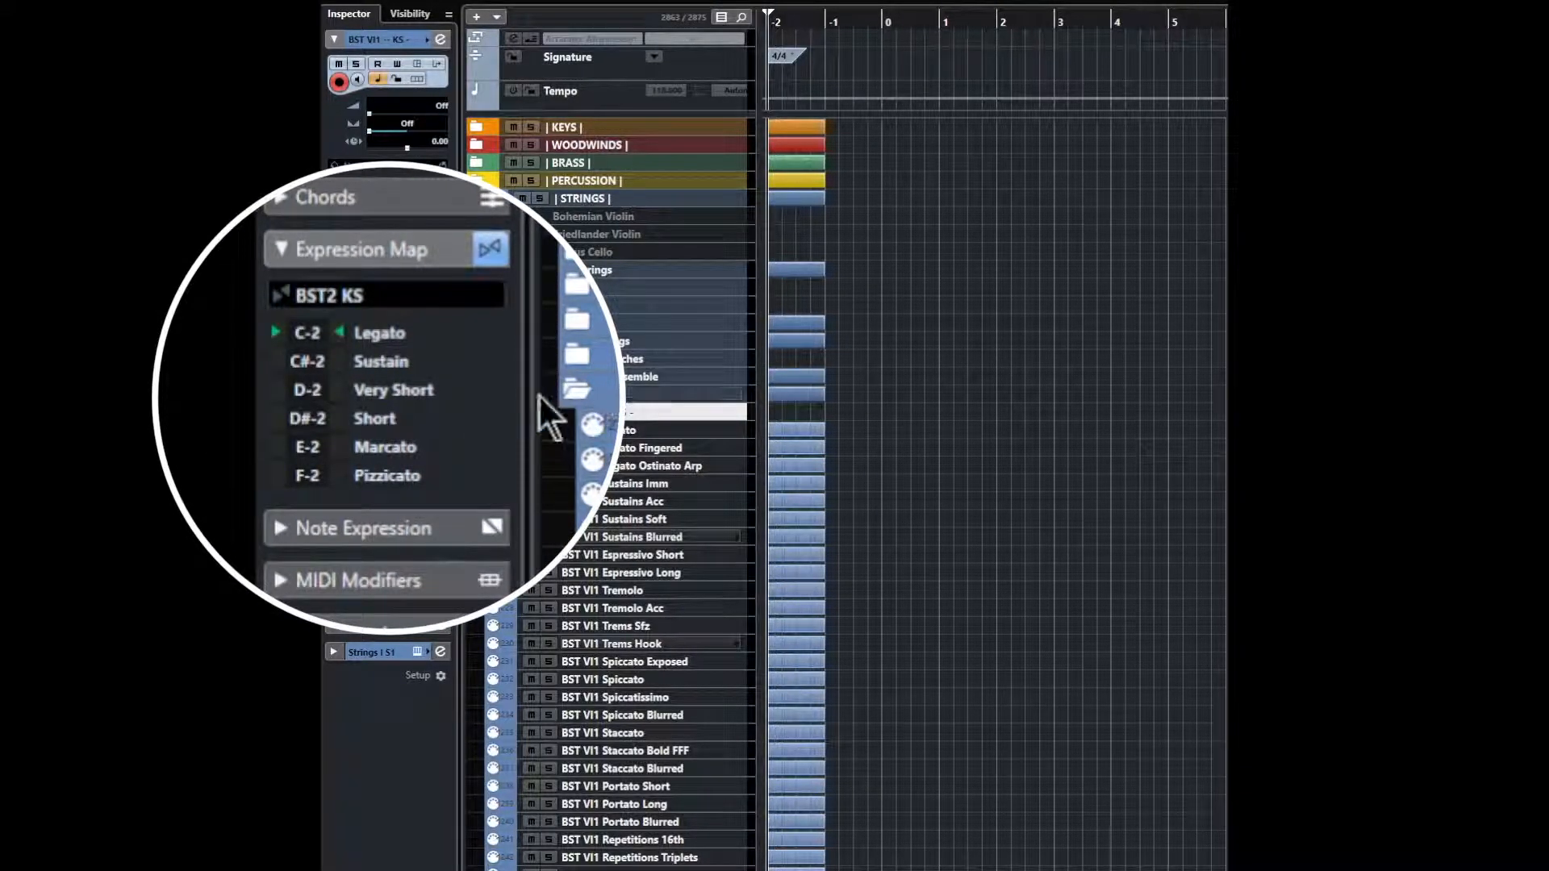
Step: Compare the expression maps of the BST VI1 Legato and BST VI1 KS tracks
click(597, 430)
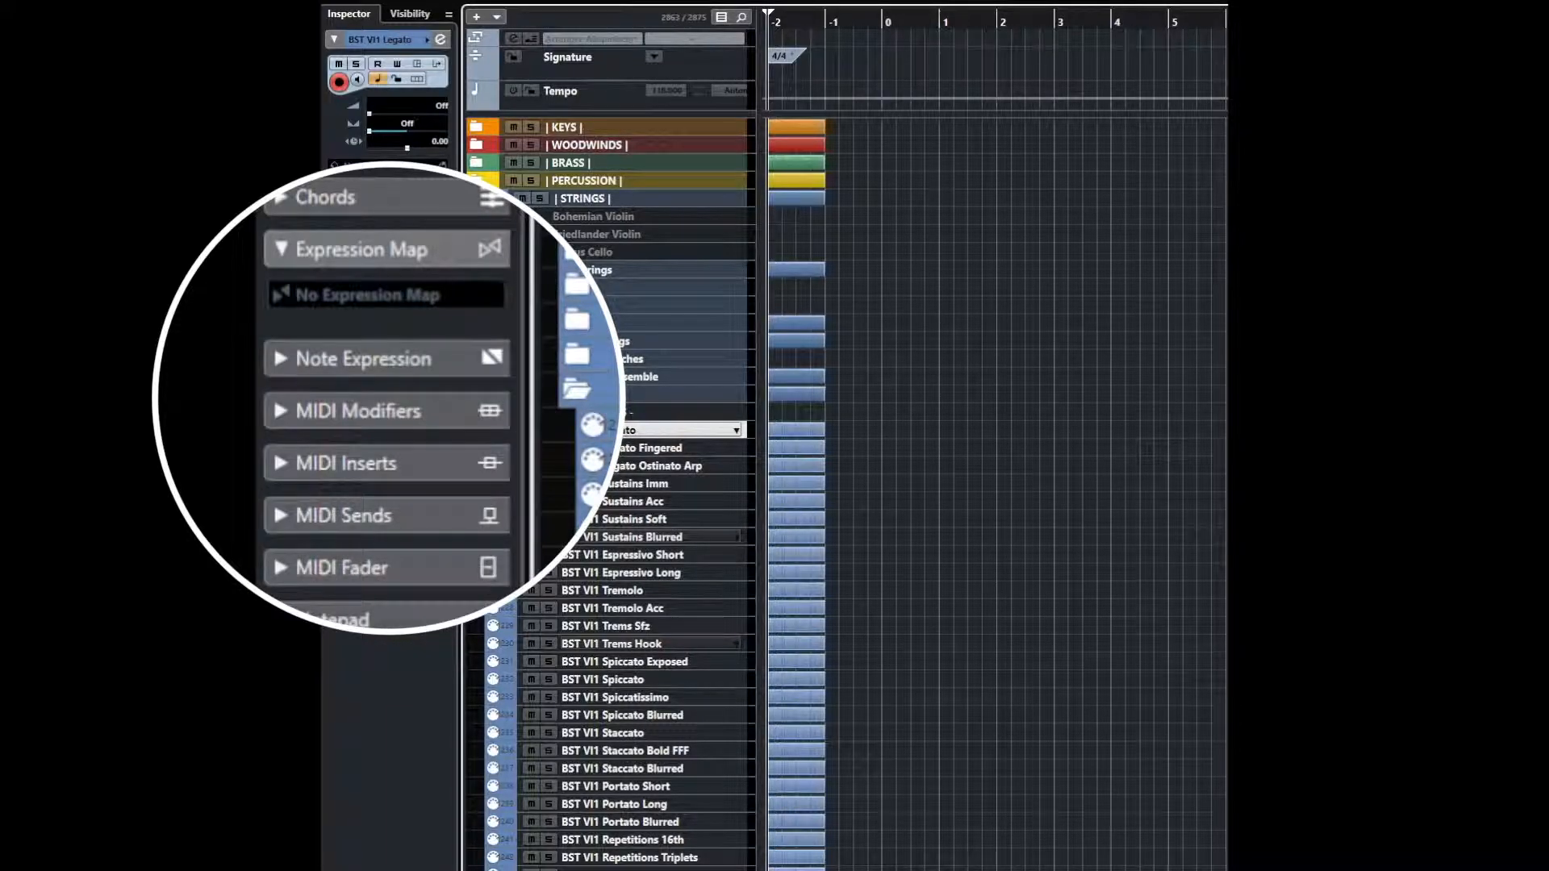
click(597, 413)
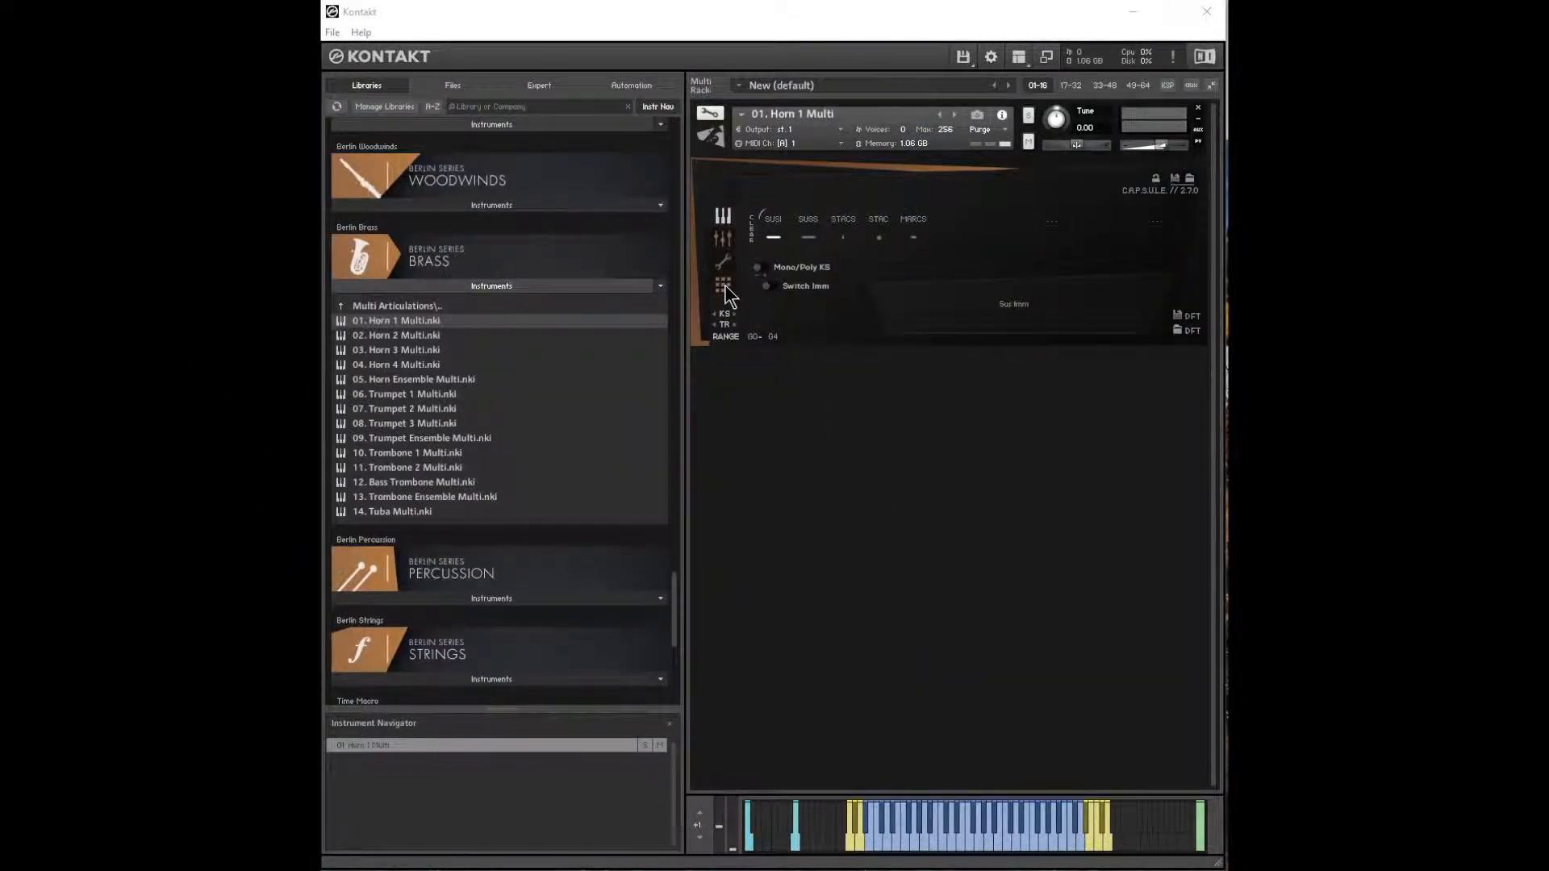
Step: In the Horn 1 Multi controller assignments, map RR Reset Key to CC 31 and set its note to A#-1
click(724, 286)
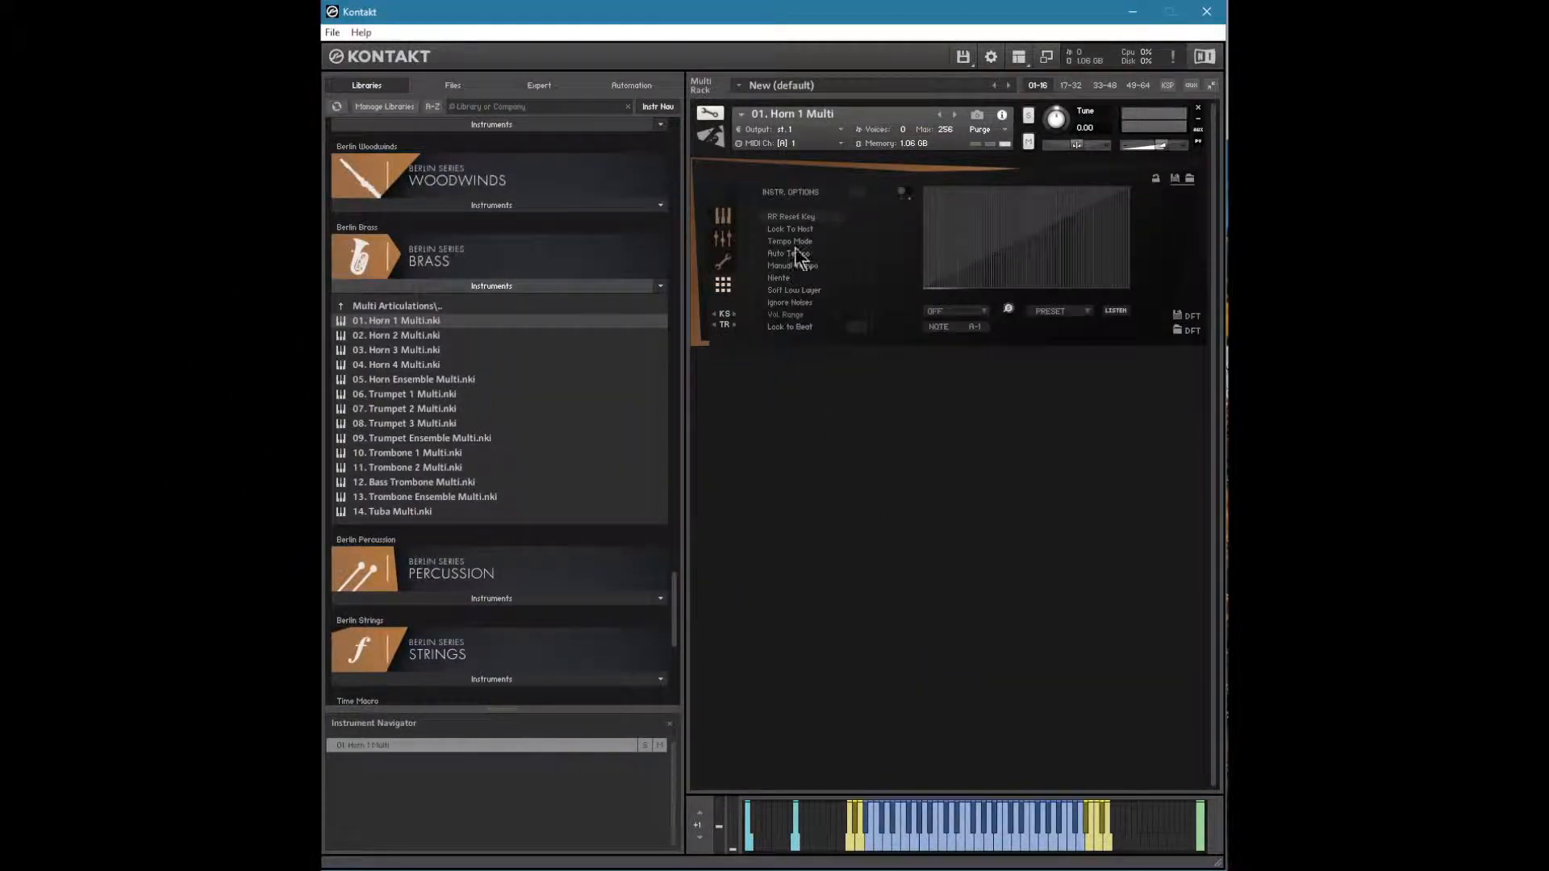
click(986, 309)
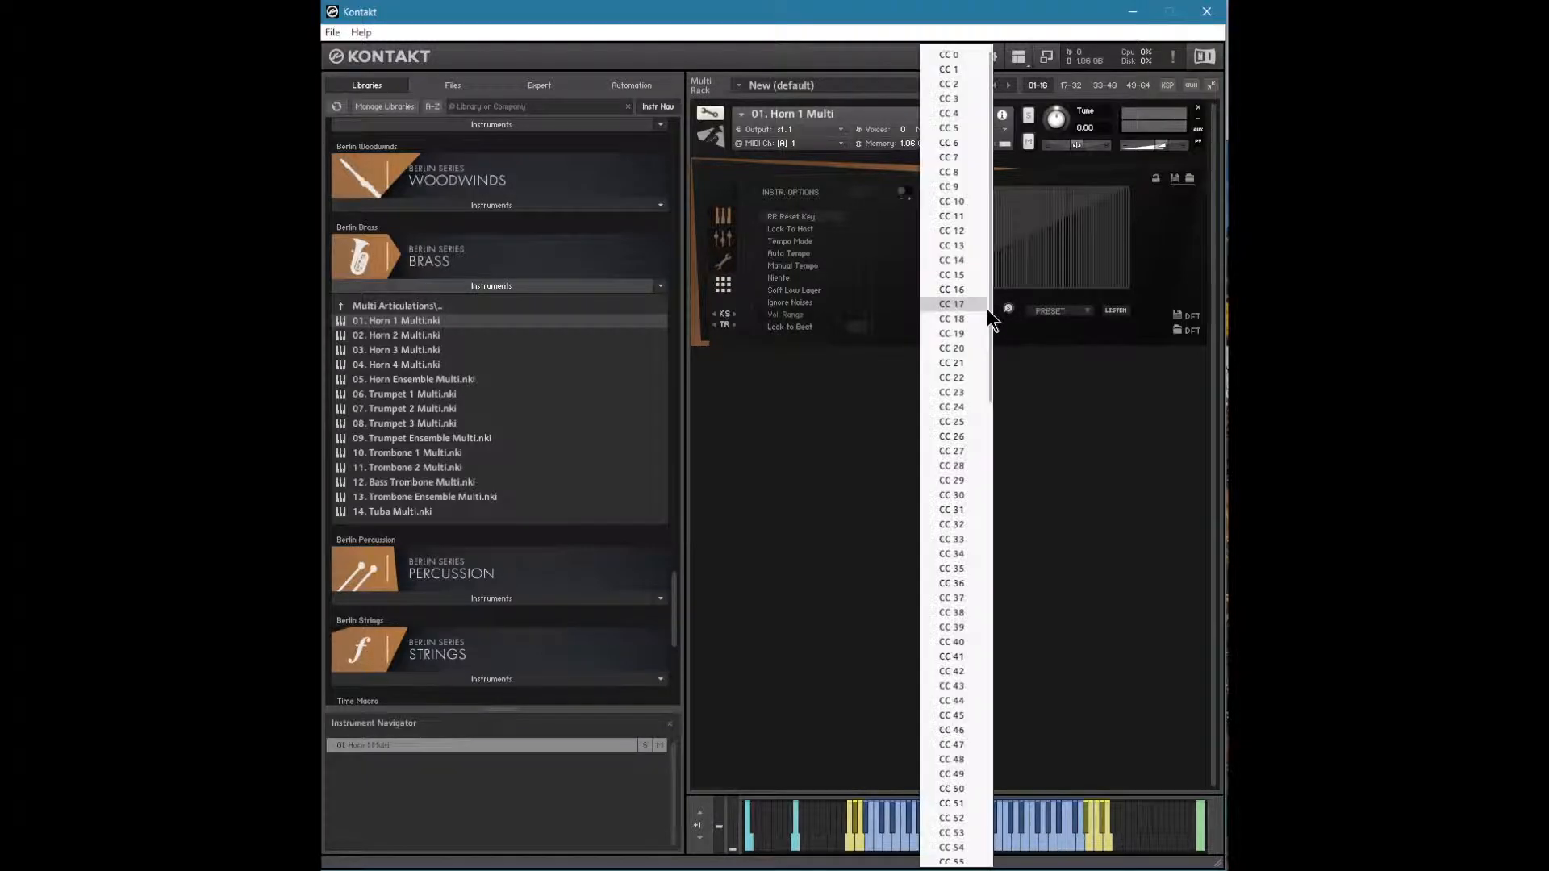
click(970, 512)
click(985, 324)
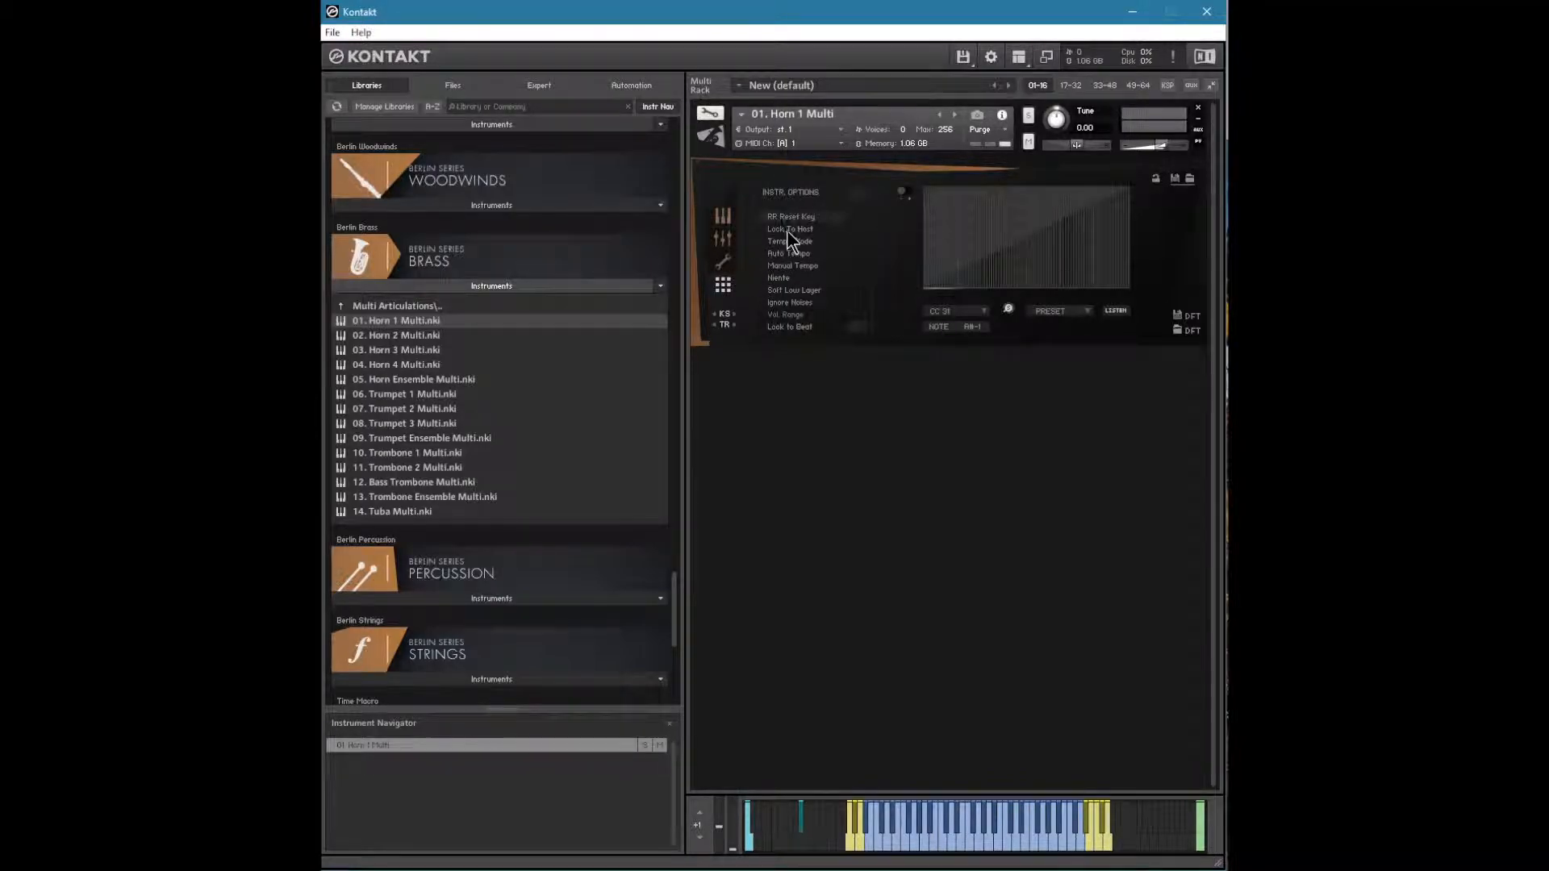
Step: View the Horn 1 Multi assignments for Auto Tempo and Soft Low Layer, including the available CC choices, without assigning one
click(787, 253)
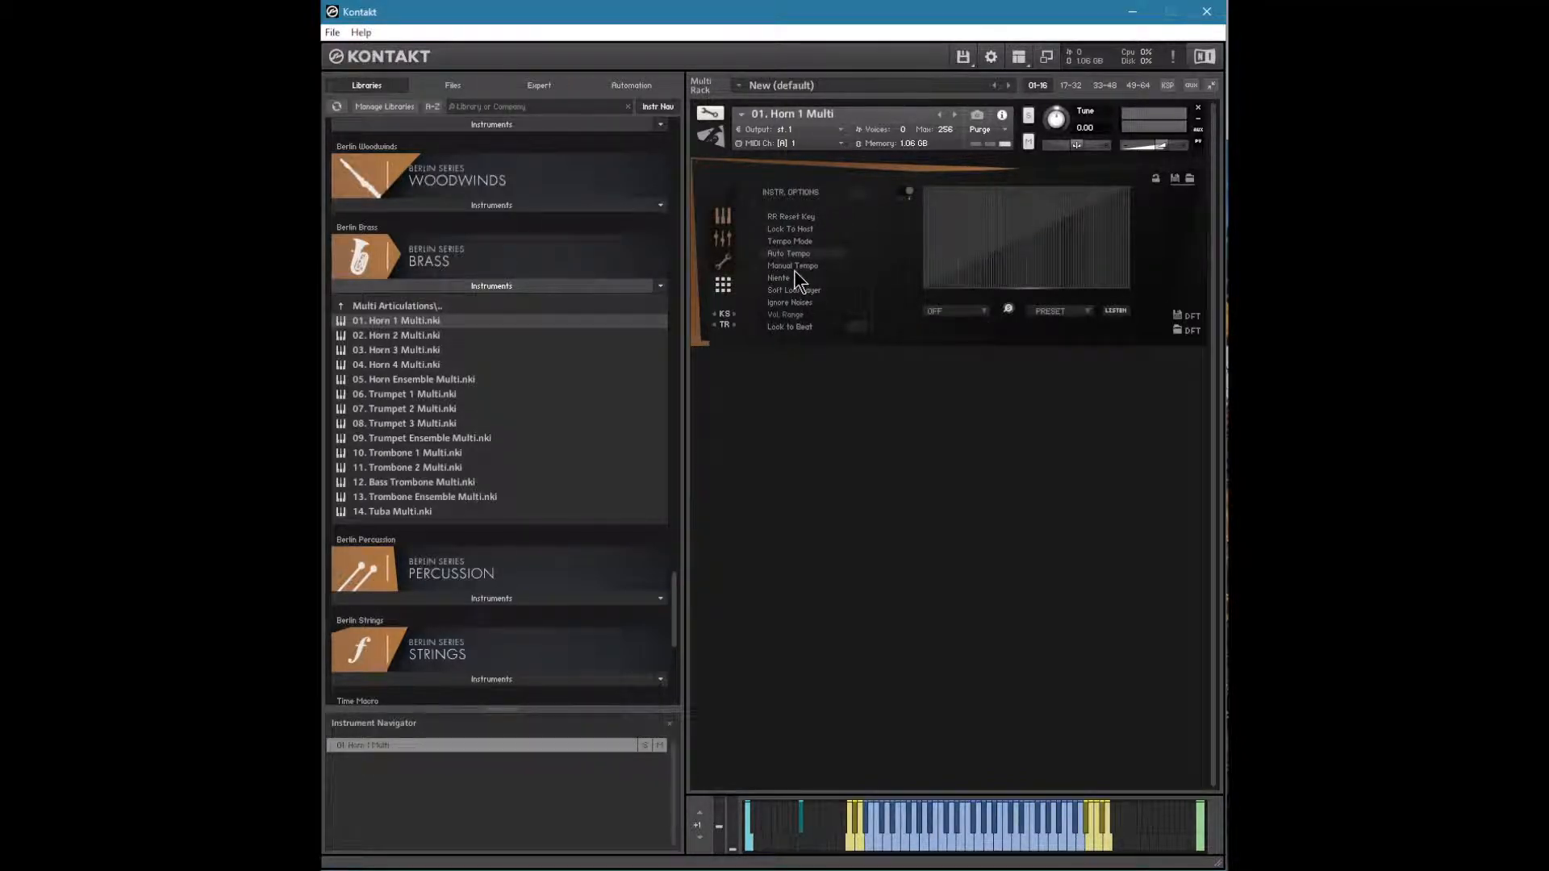
click(799, 288)
click(811, 302)
click(972, 313)
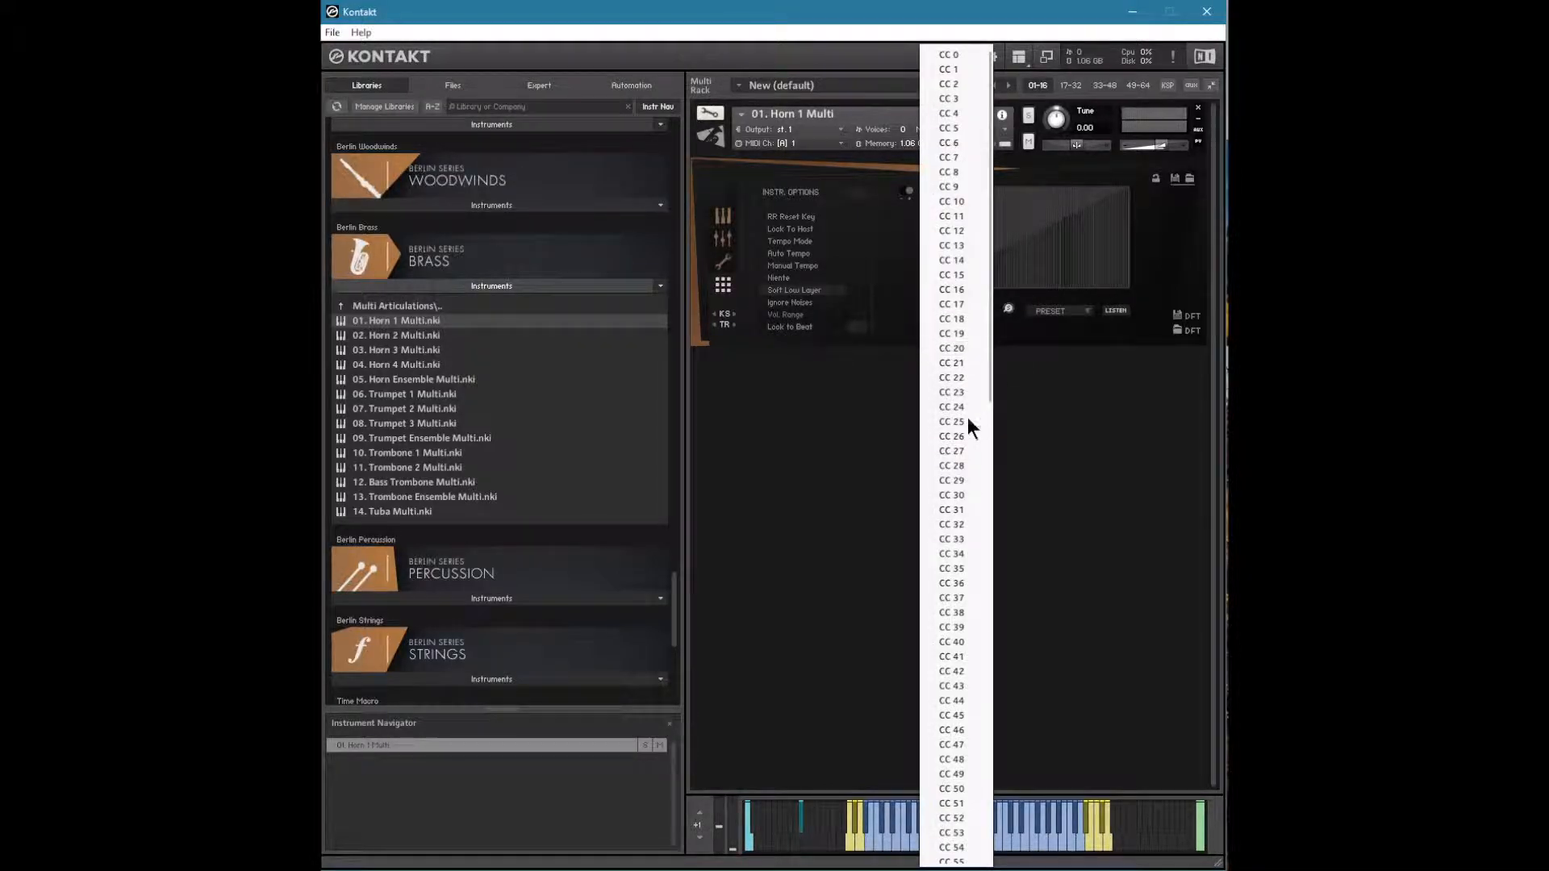
click(883, 312)
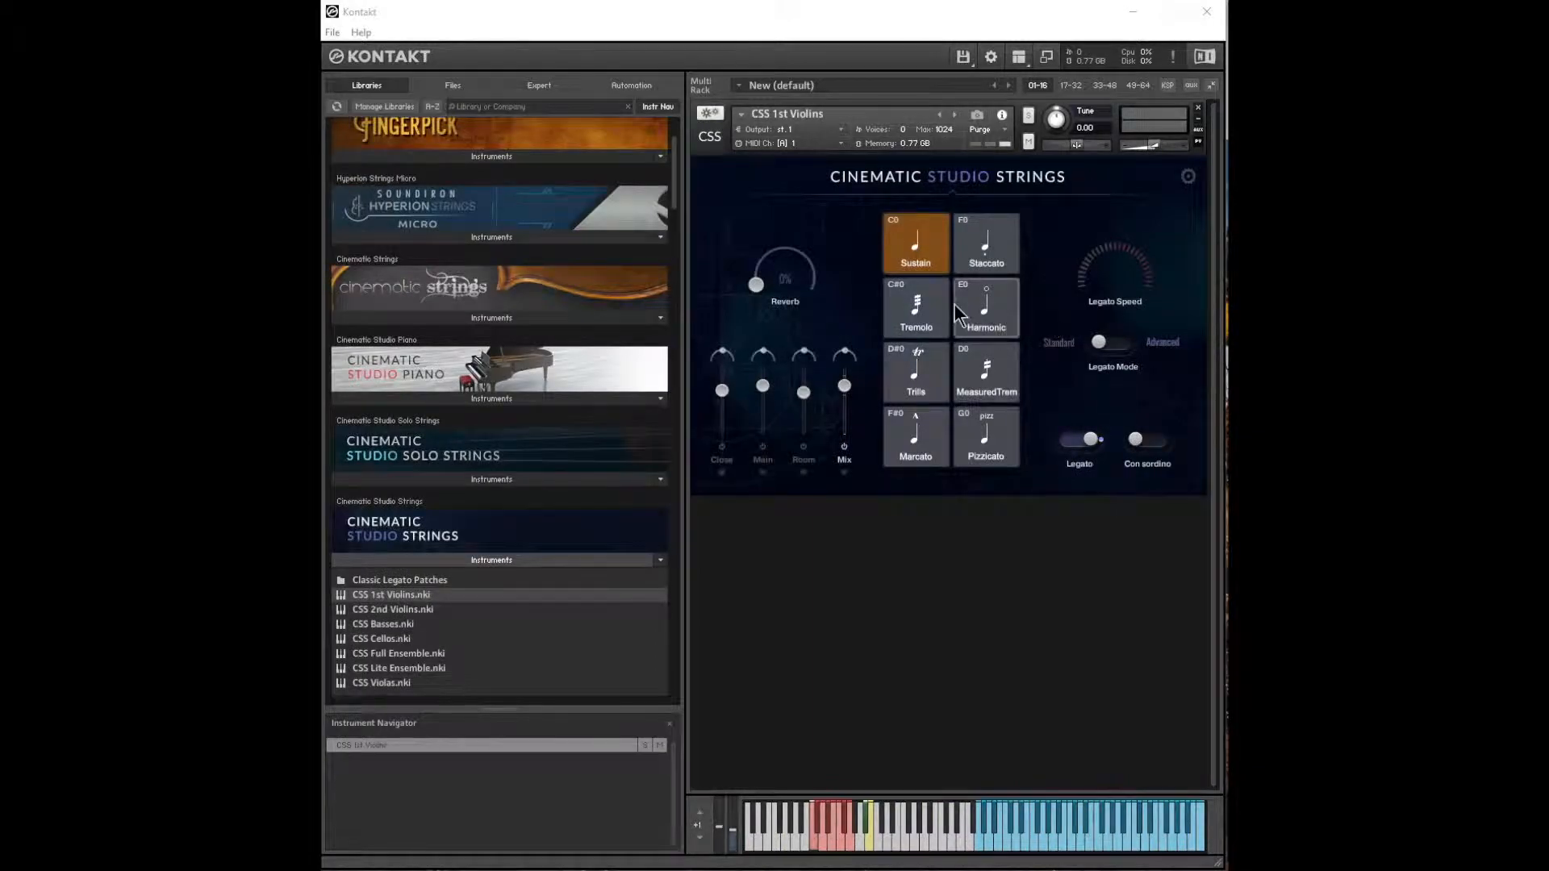
Step: Open the settings page of the CSS 1st Violins patch
click(1190, 176)
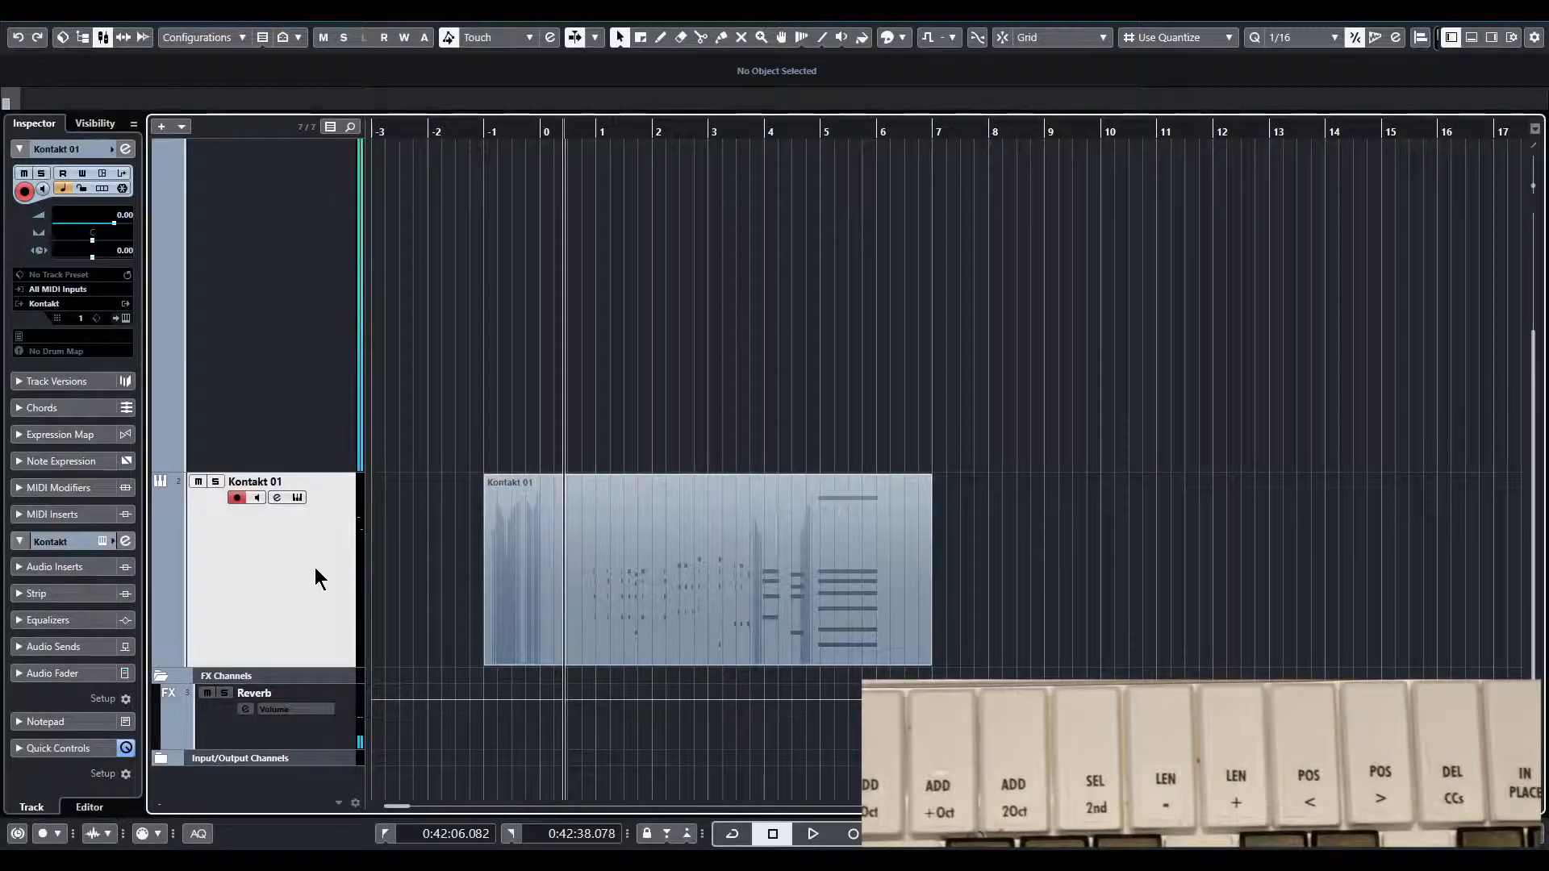
Step: Display the Kontakt 01 part in the in-place editor of the project window, then reopen it in the Key Editor
key(ctrl+shift+i)
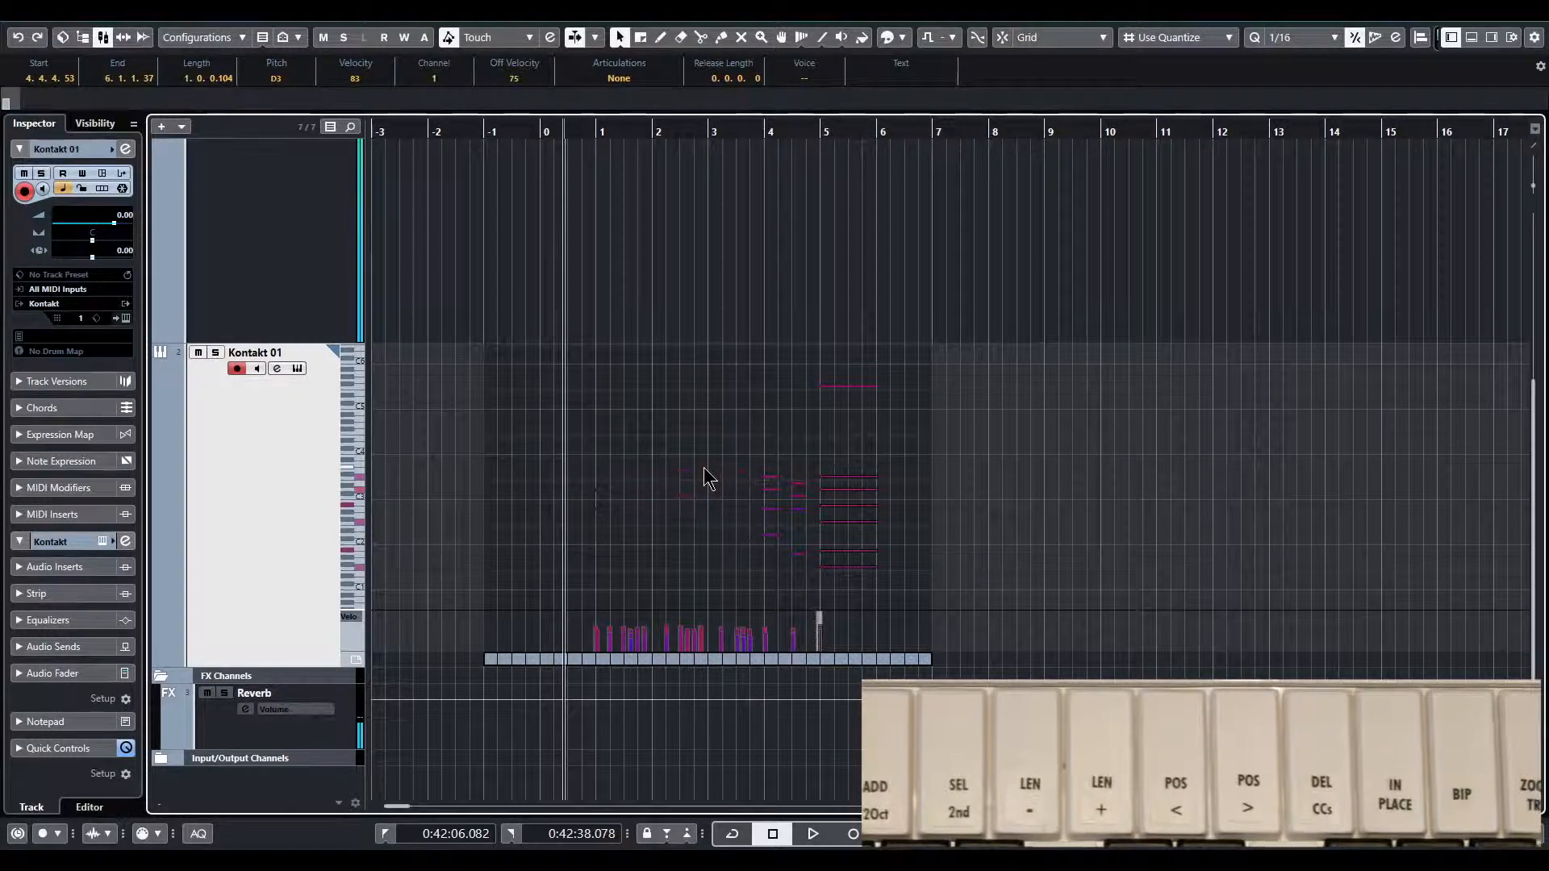
key(Return)
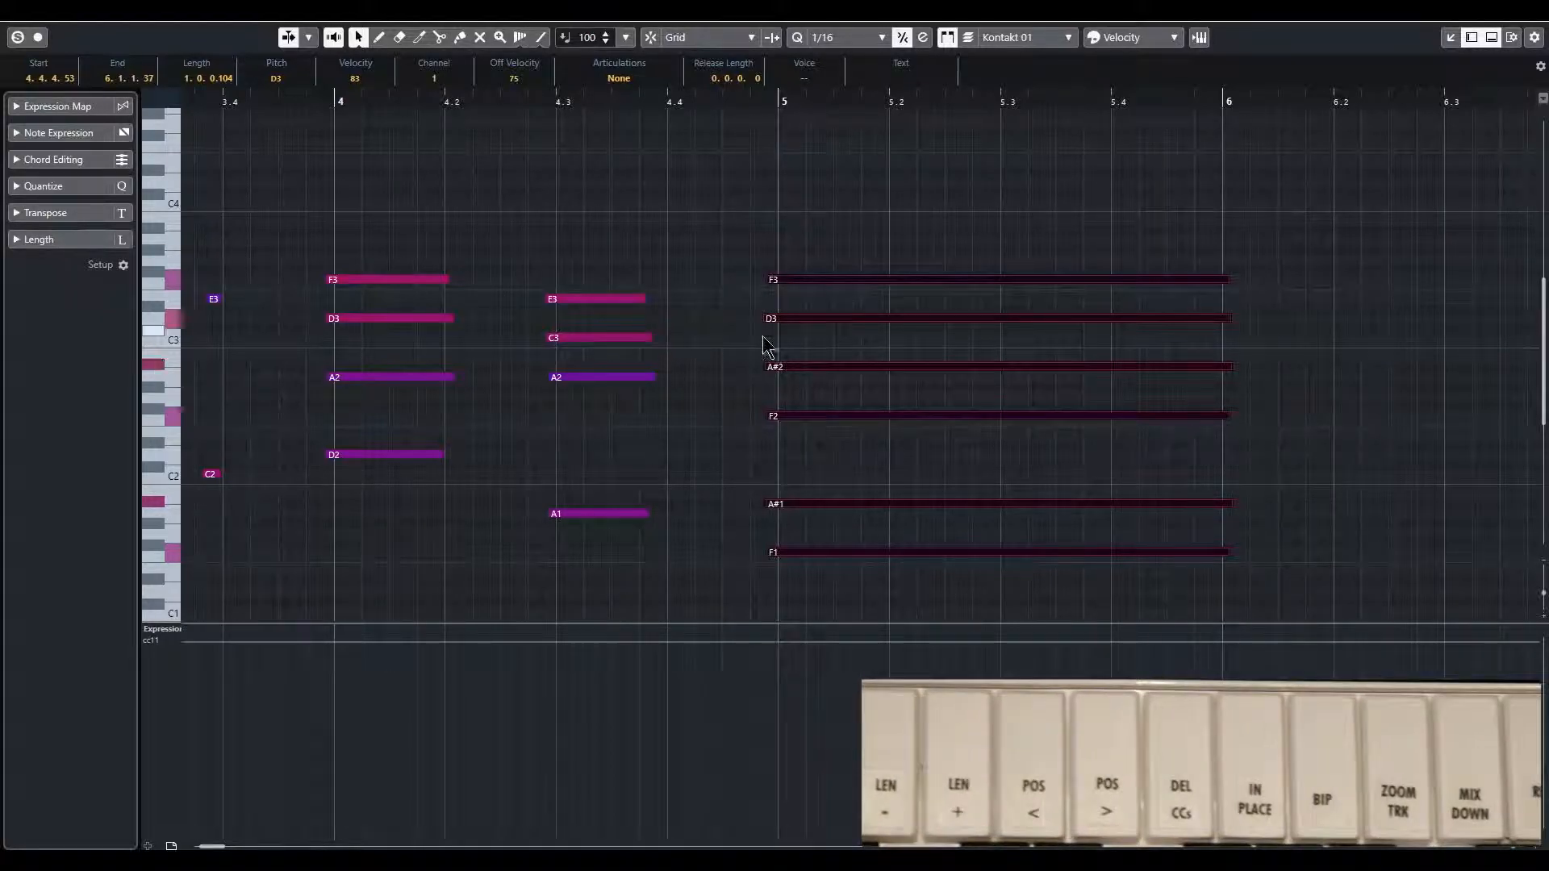
Step: Deselect the notes and switch the controller lane from expression to CC 7 (Main Volume)
scroll(667, 417, down, 3)
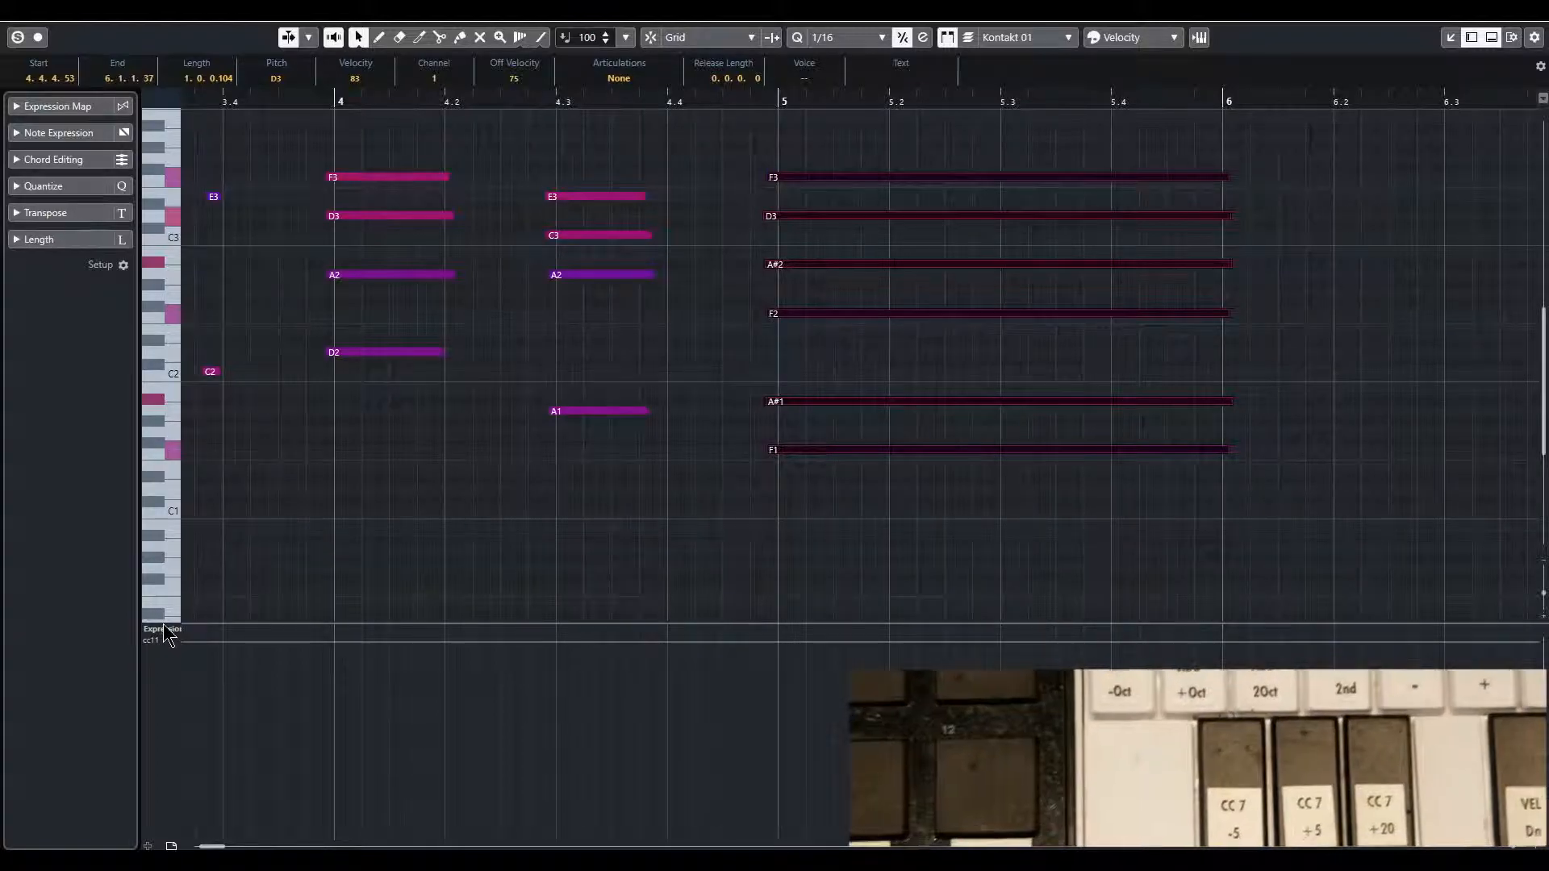
click(384, 535)
scroll(343, 564, down, 3)
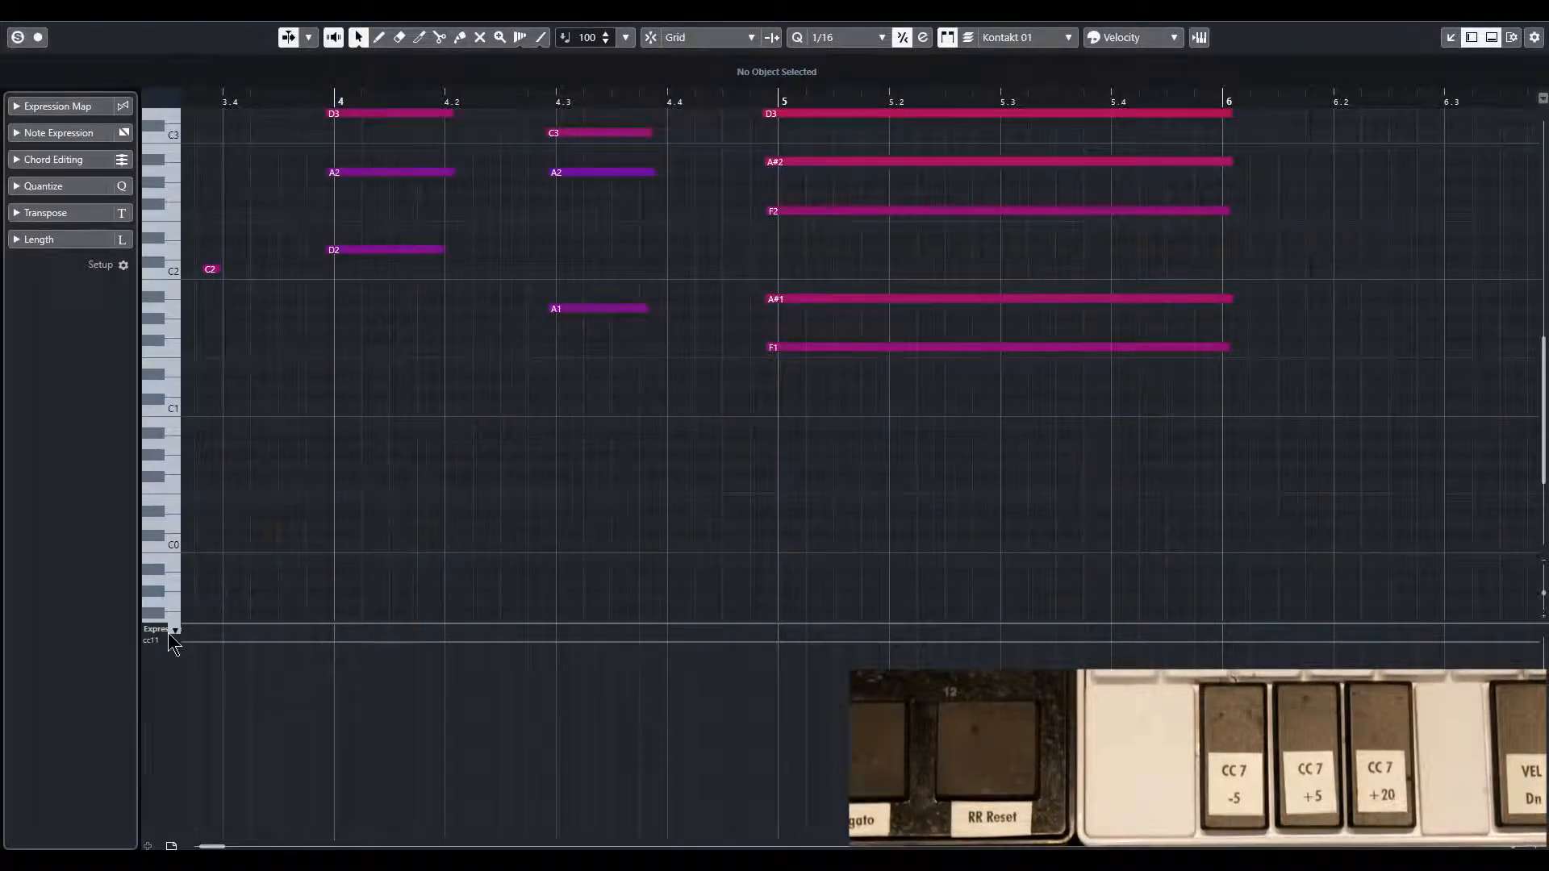
click(172, 633)
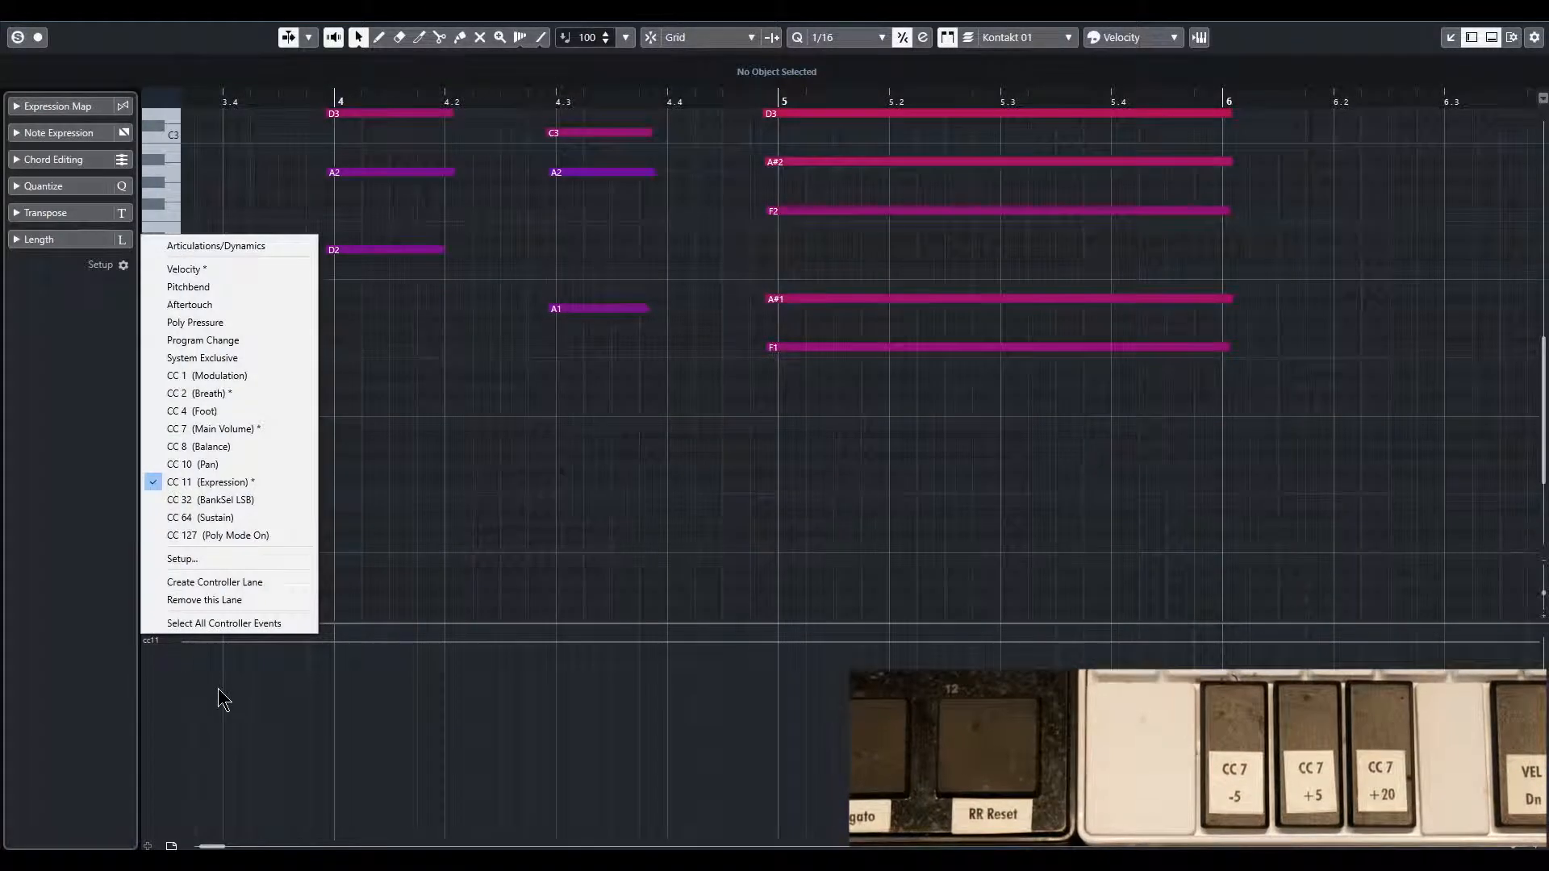
click(253, 429)
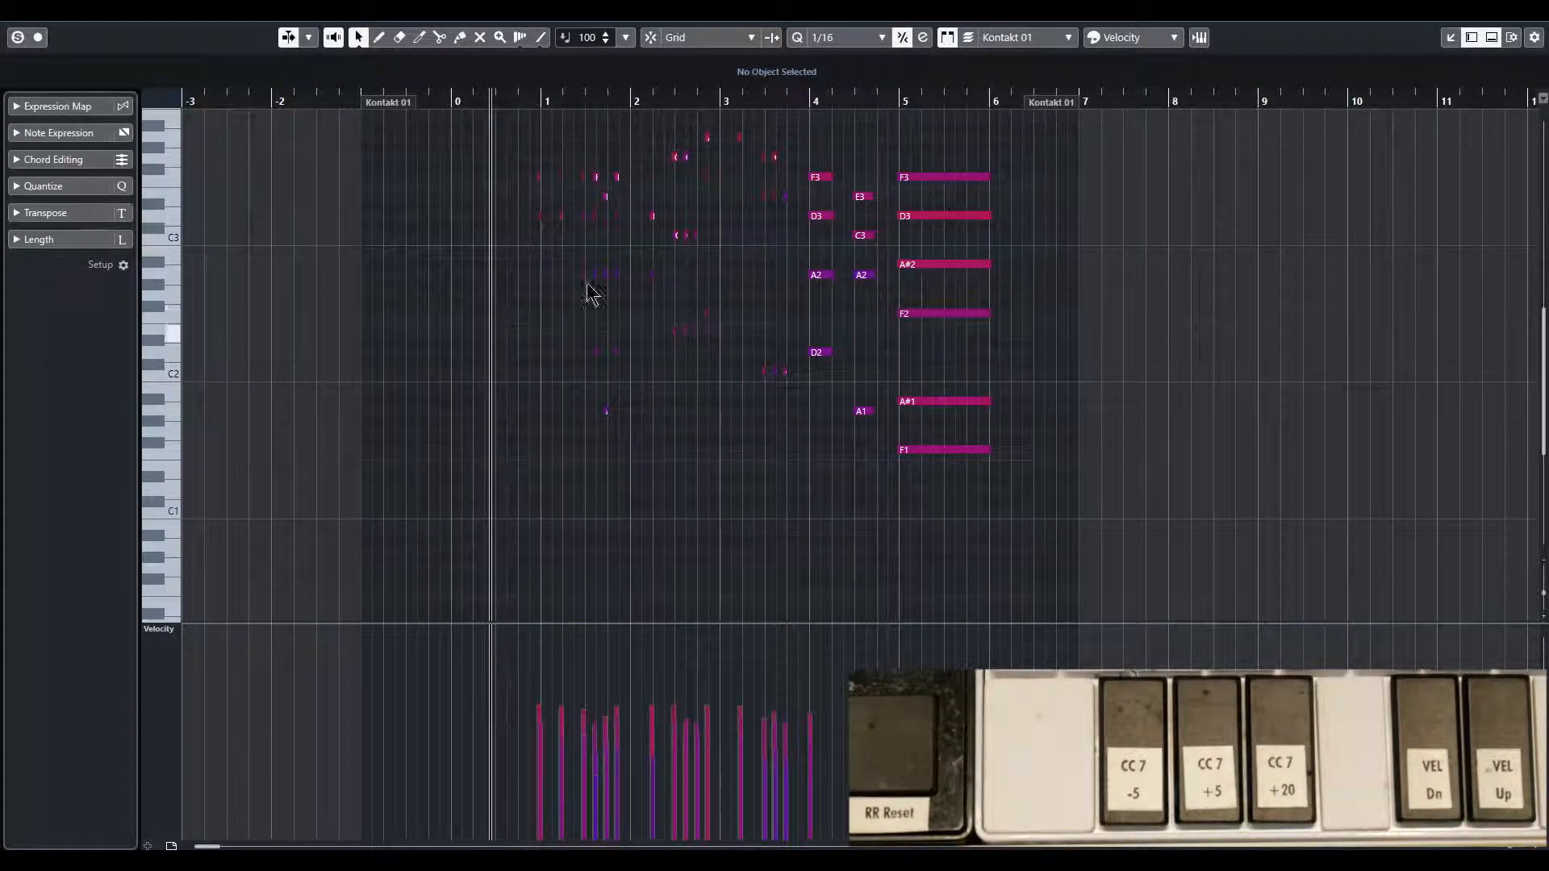
Step: Lower the velocity of all notes in the part by three steps, then raise it by three steps
scroll(765, 127, up, 3)
scroll(707, 388, down, 3)
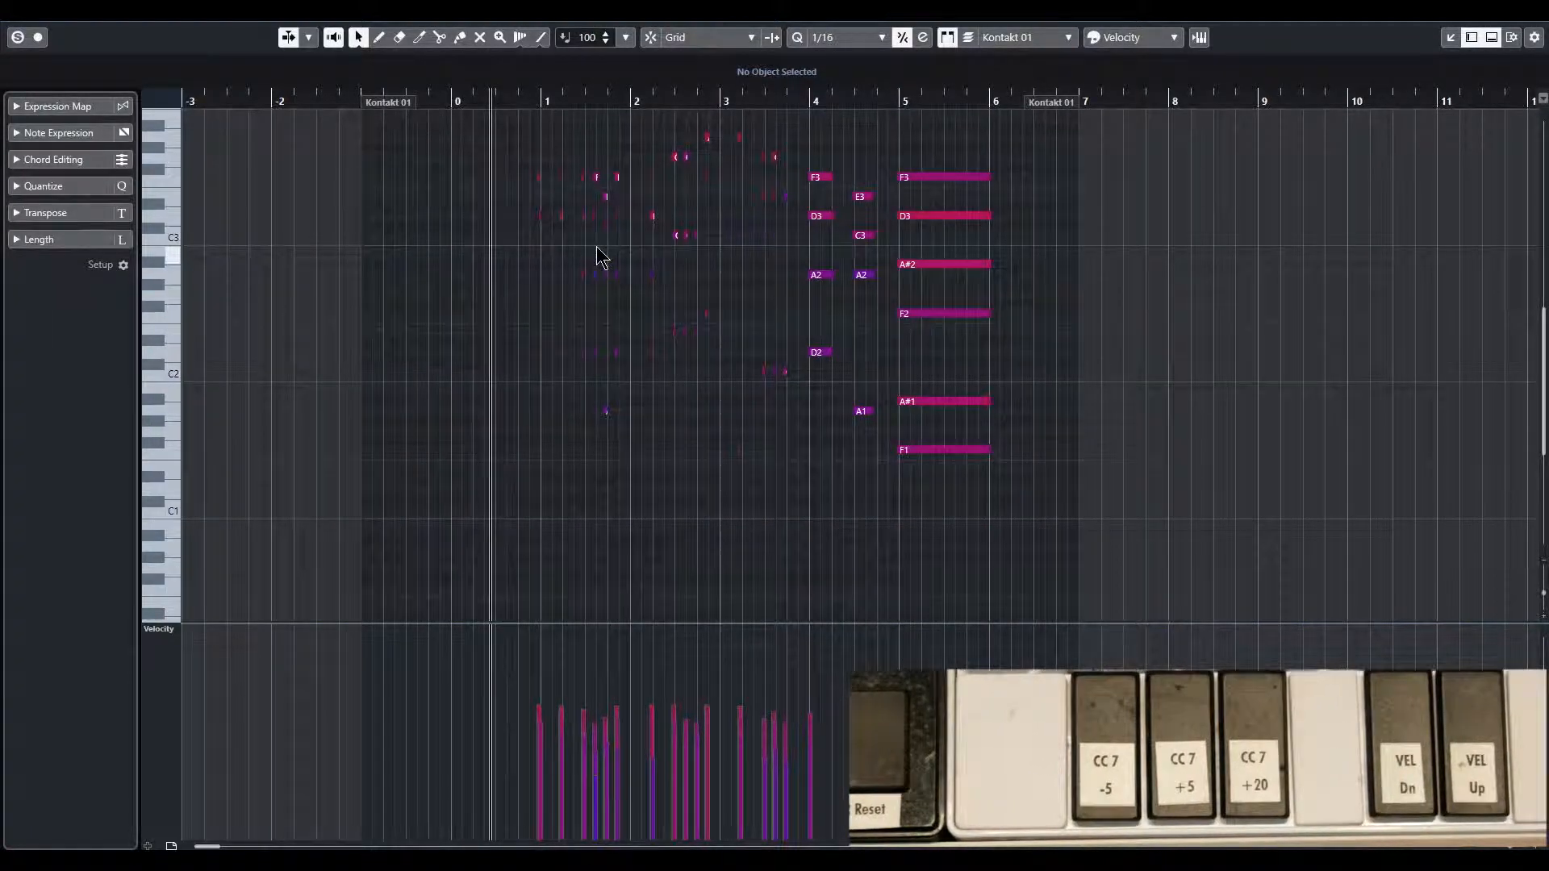
key(ctrl+shift+Down)
key(ctrl+shift+Down)
key(ctrl+shift+Down)
key(ctrl+shift+Down)
key(ctrl+shift+Down)
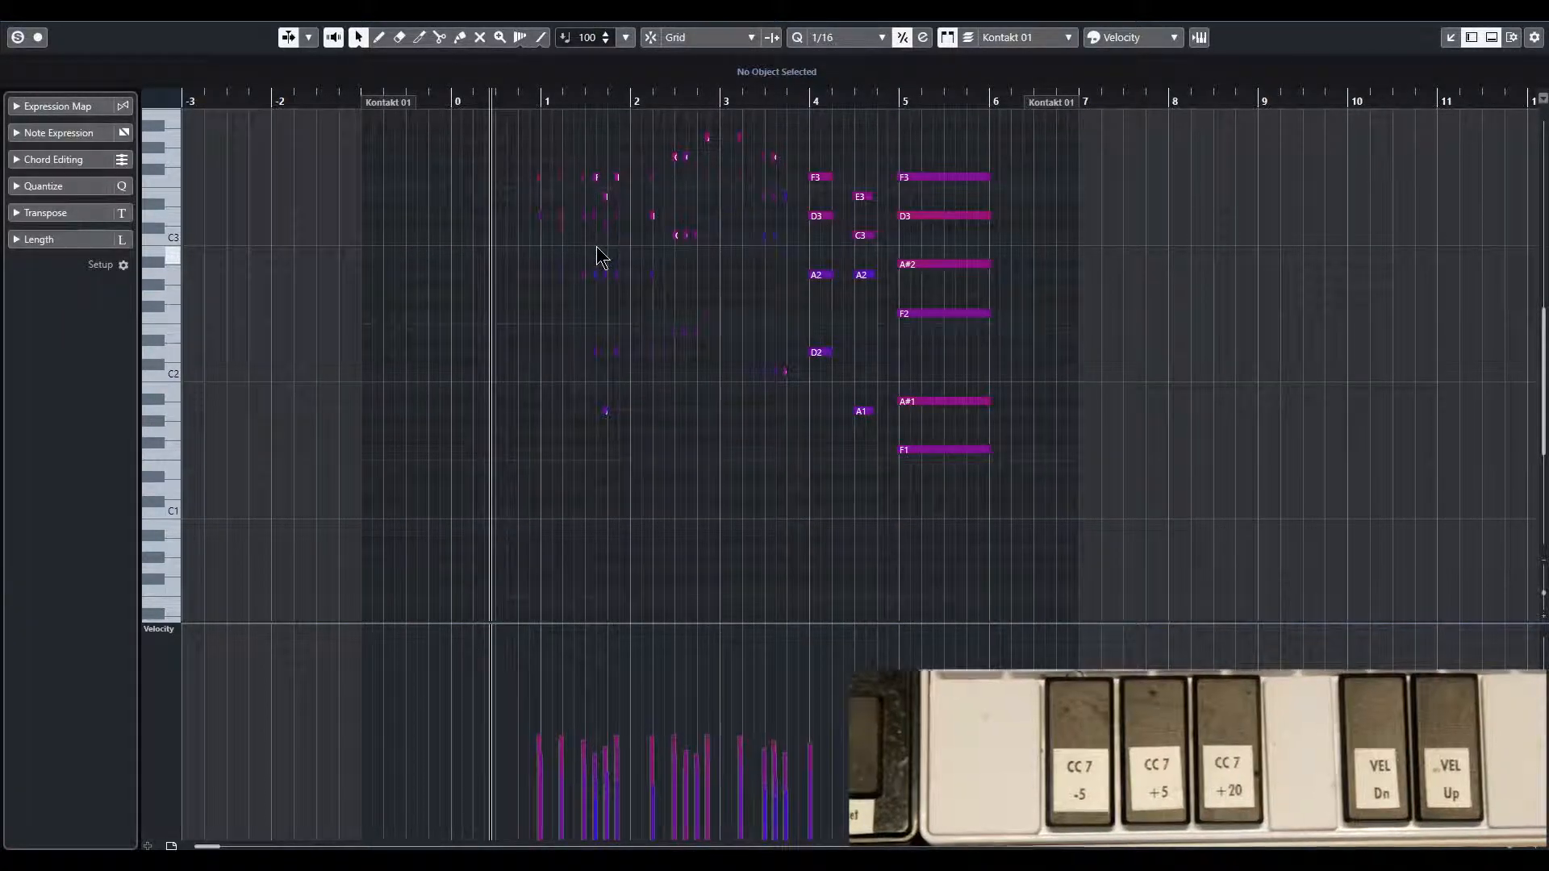
key(ctrl+shift+Up)
key(ctrl+shift+Up)
key(ctrl+shift+Up)
key(ctrl+shift+Up)
key(ctrl+shift+Up)
Step: Select the six-note chord at bar 5 and lower its velocity by four steps
drag(922, 562, 928, 141)
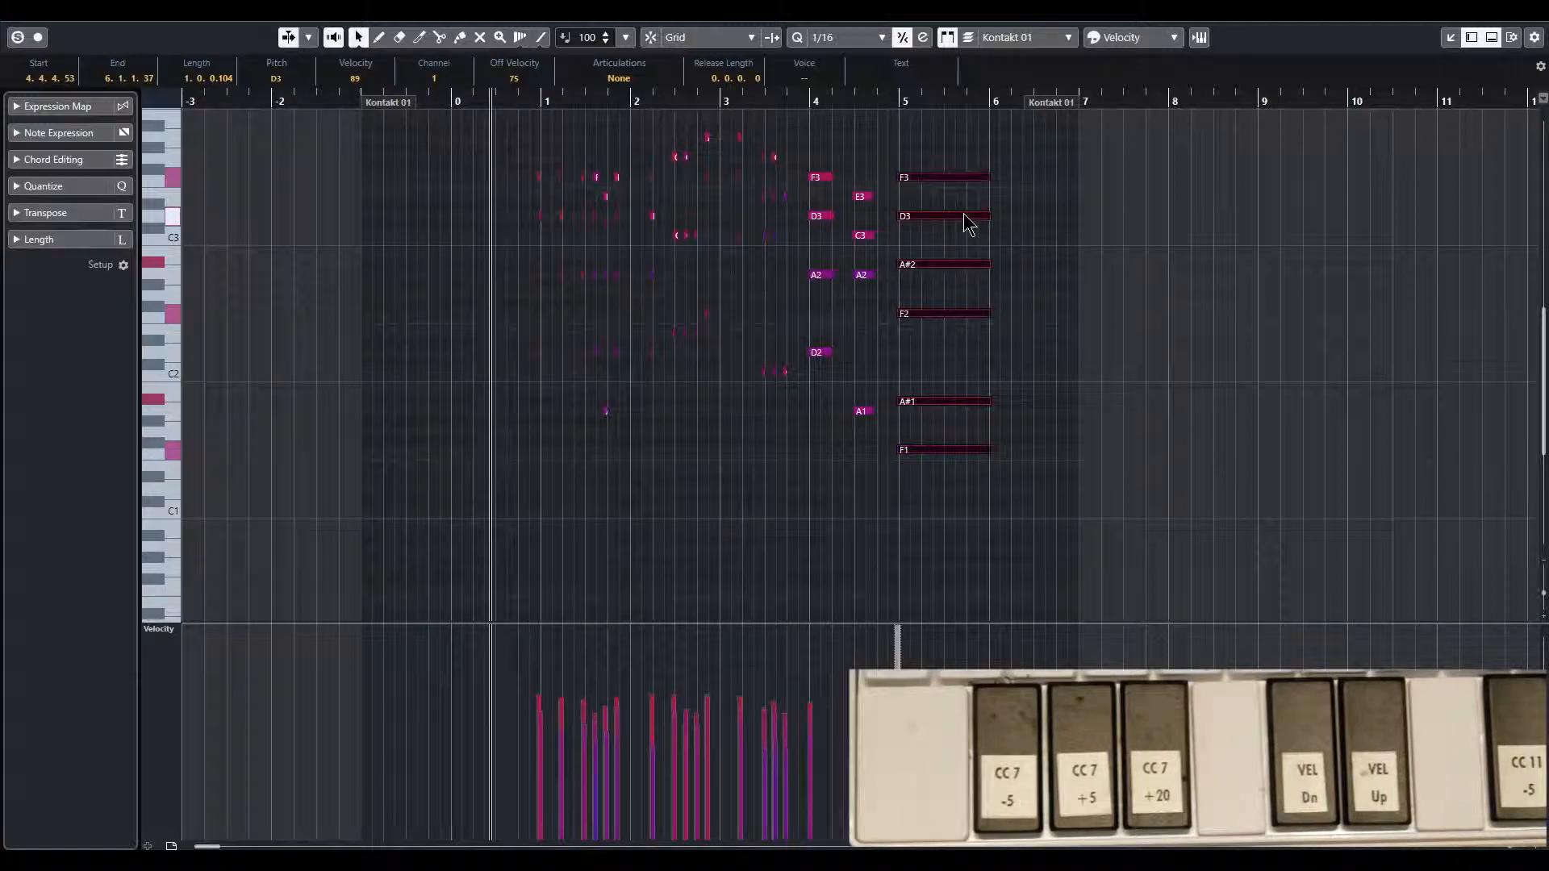
key(ctrl+shift+Down)
key(ctrl+shift+Down)
key(ctrl+shift+Down)
key(ctrl+shift+Down)
key(ctrl+shift+Down)
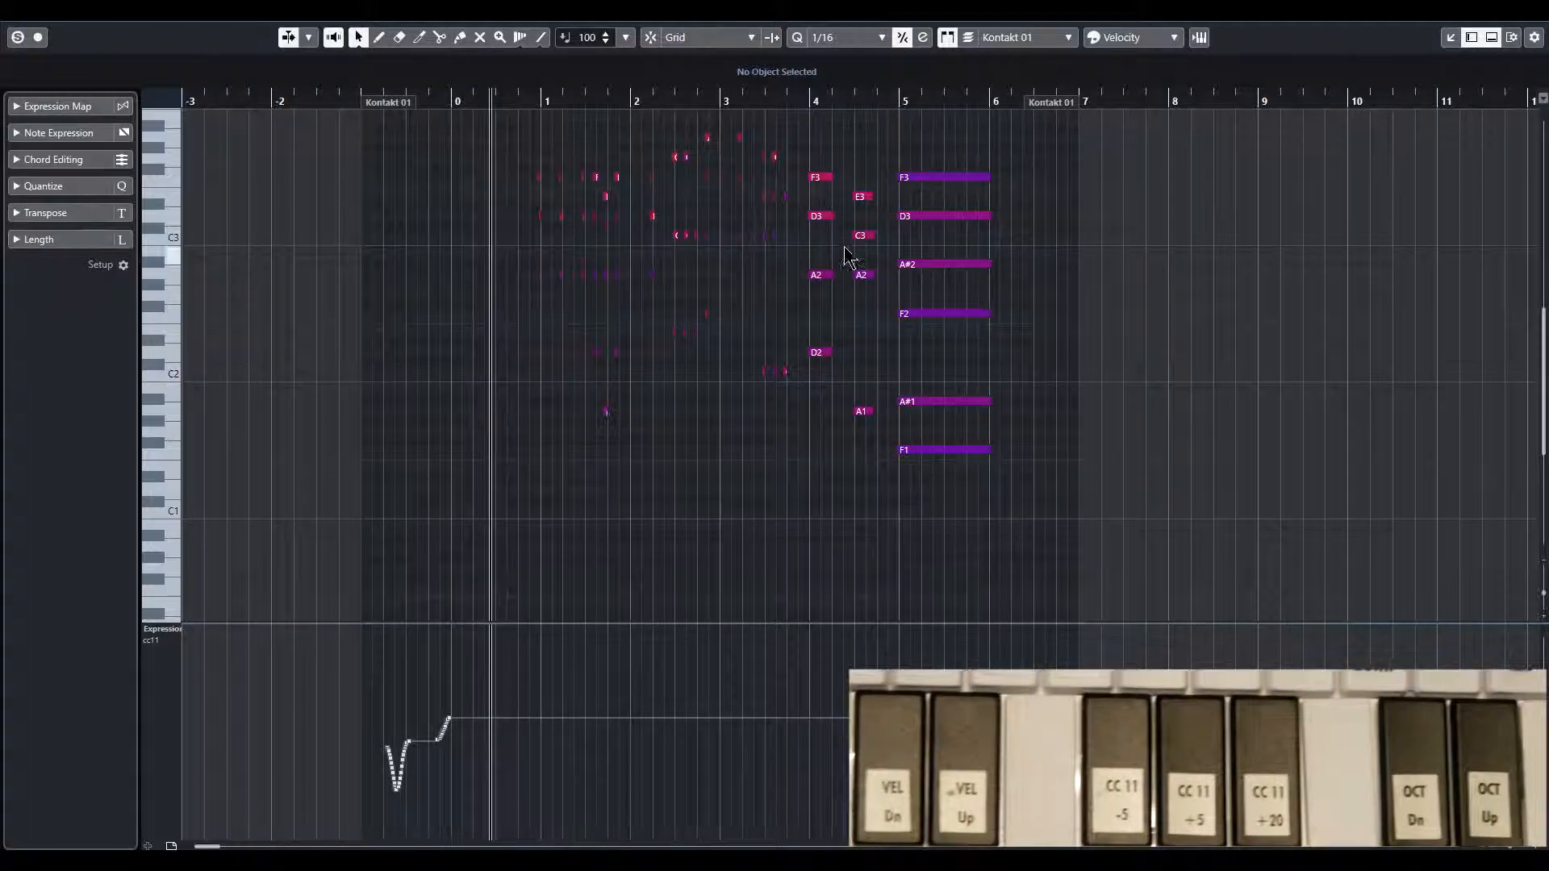
Step: Select the F2, A#1 and F1 notes of the bar 5 chord and transpose them down one octave
drag(959, 545, 946, 300)
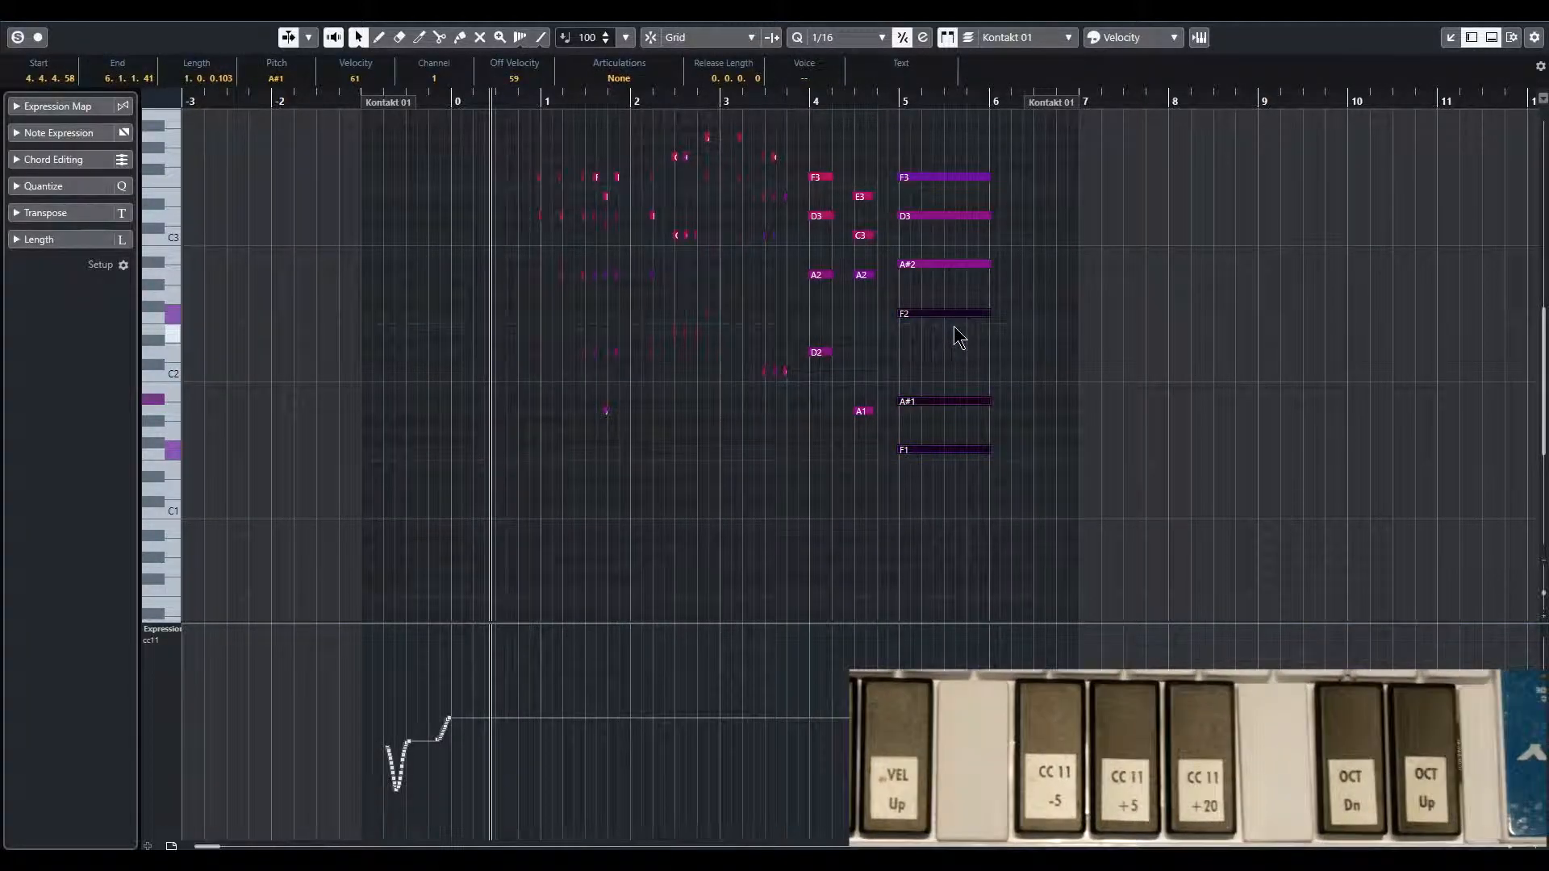
key(shift+Down)
scroll(943, 348, down, 1)
scroll(943, 348, up, 1)
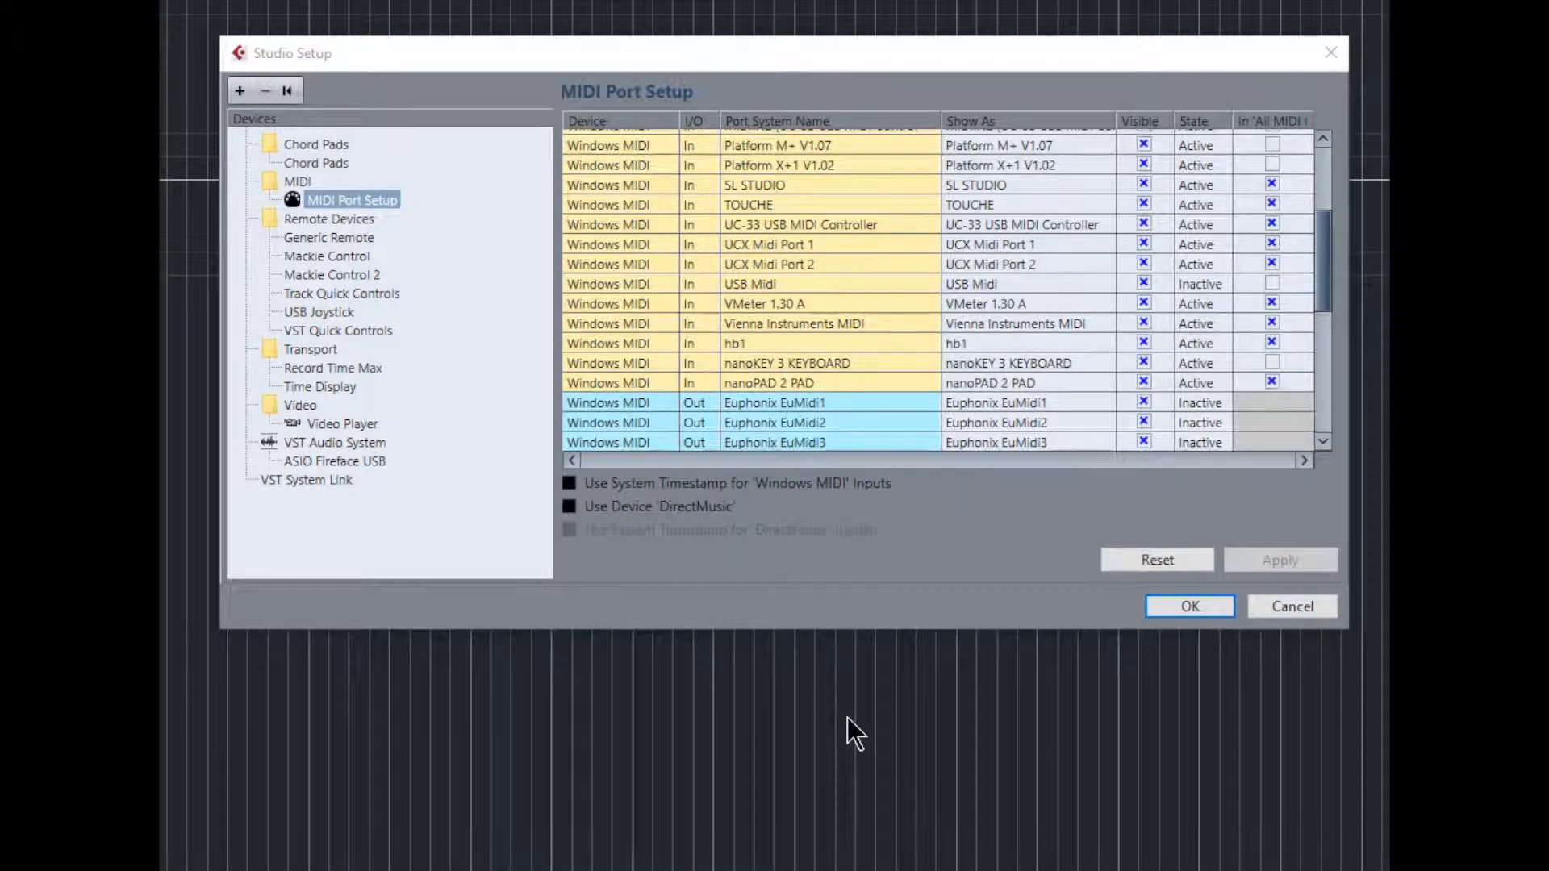
Step: Examine the nanoKEY 3 KEYBOARD input in the MIDI port setup and the existing Generic Remote's assignments
click(1272, 363)
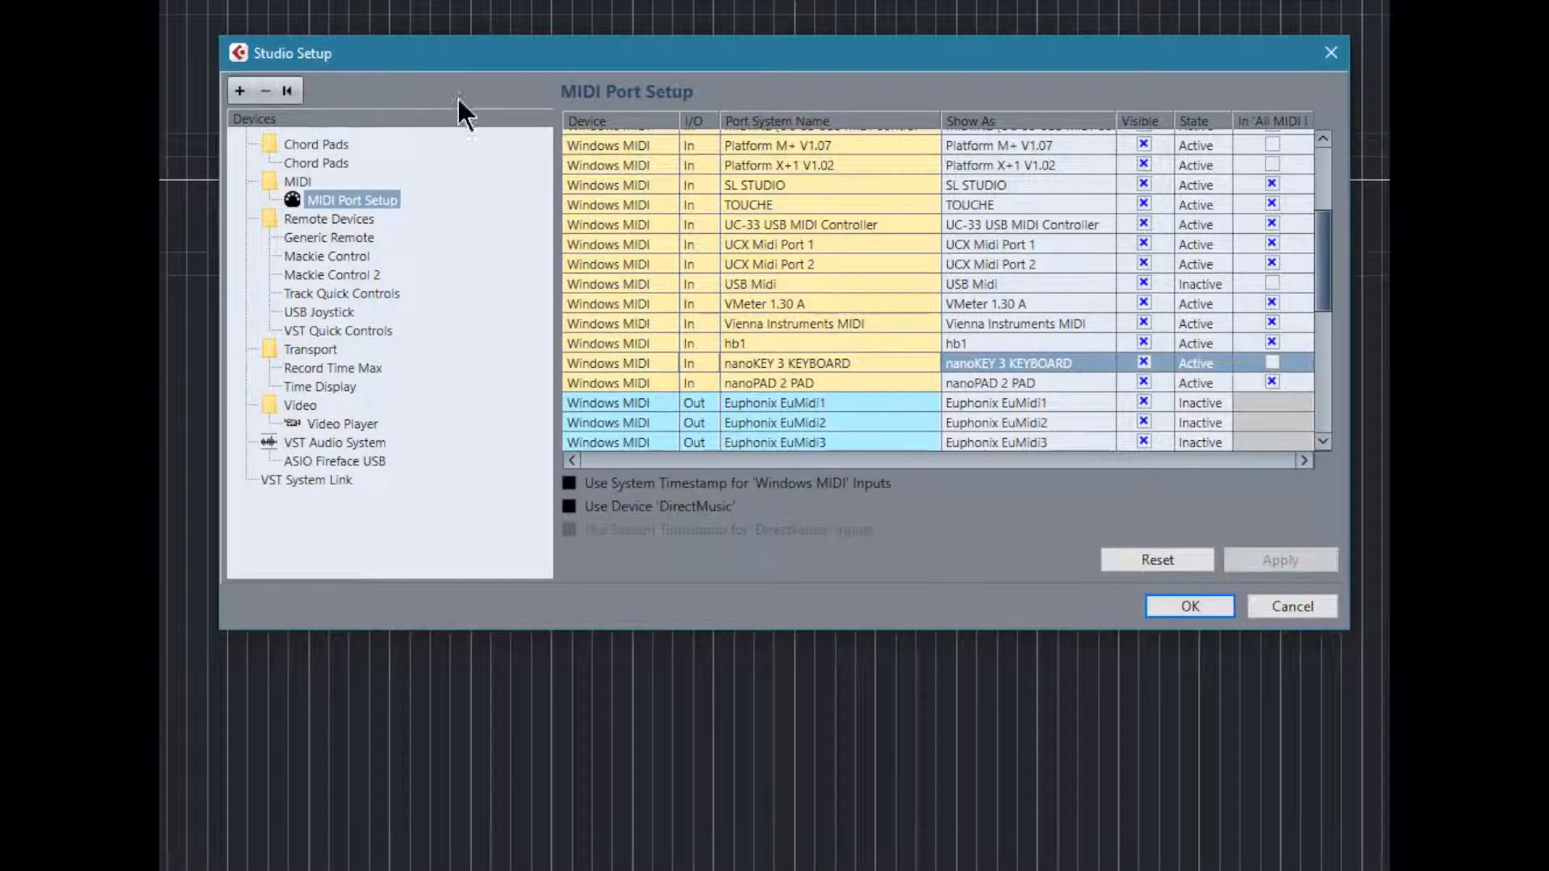
click(324, 216)
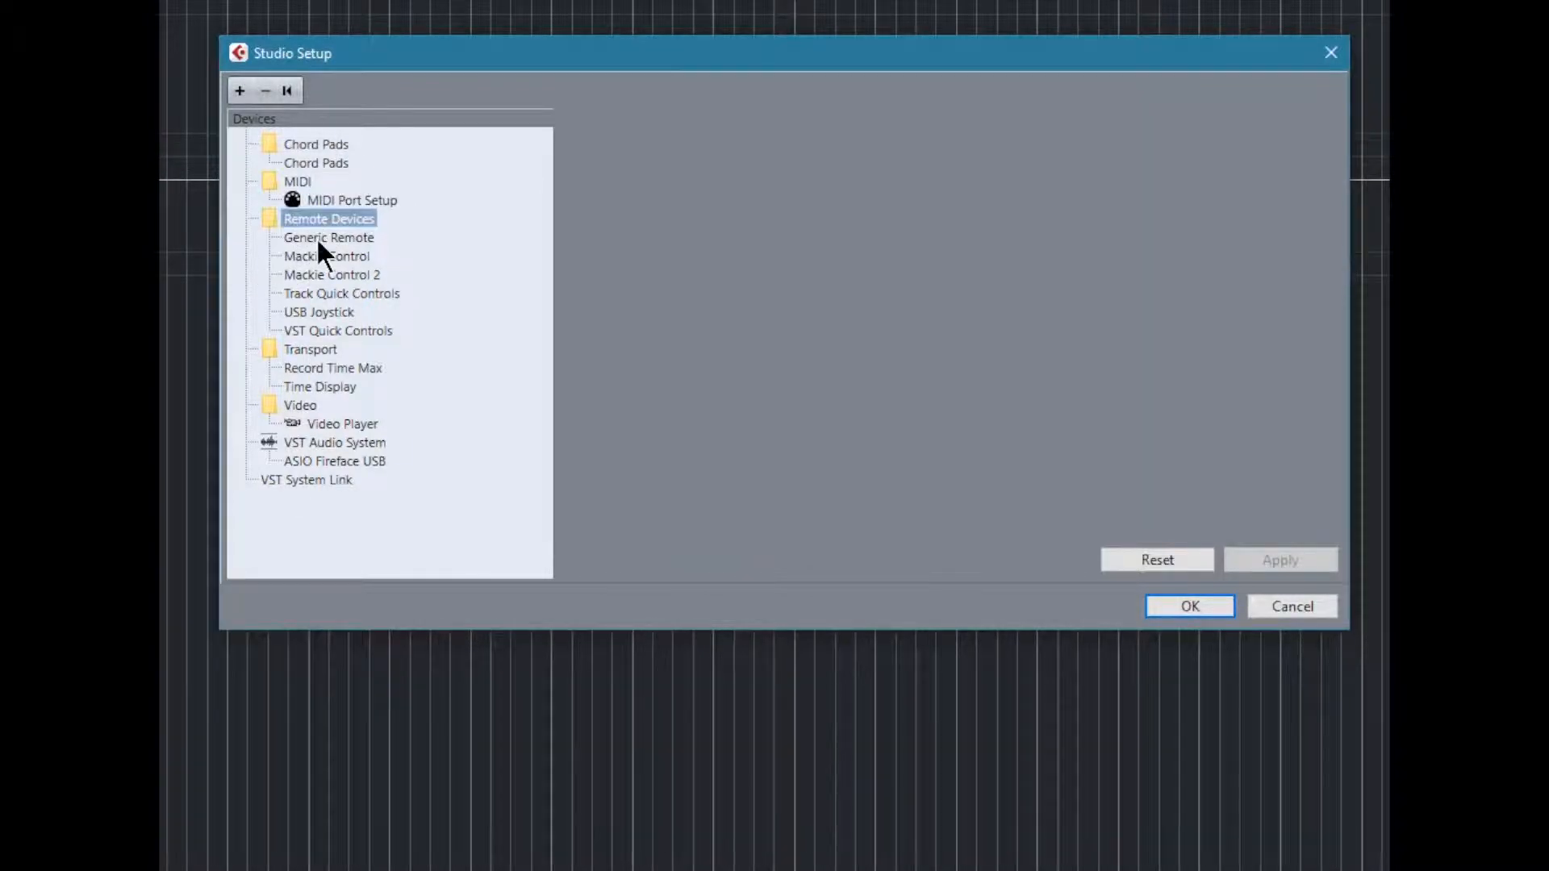
key(Down)
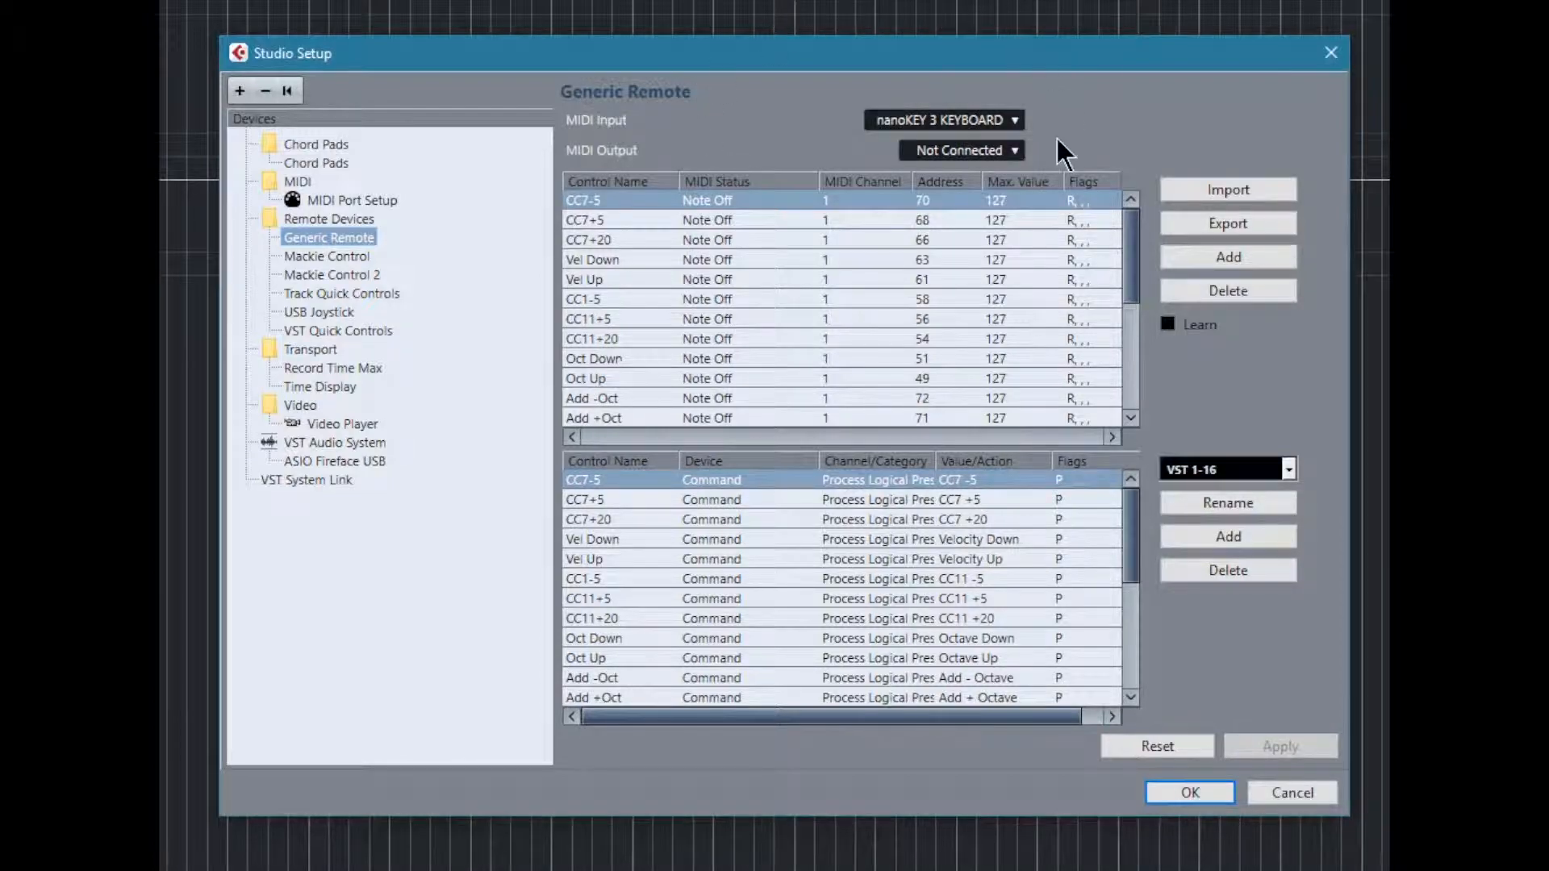
Step: Add another Generic Remote device and look over its default command list
click(240, 92)
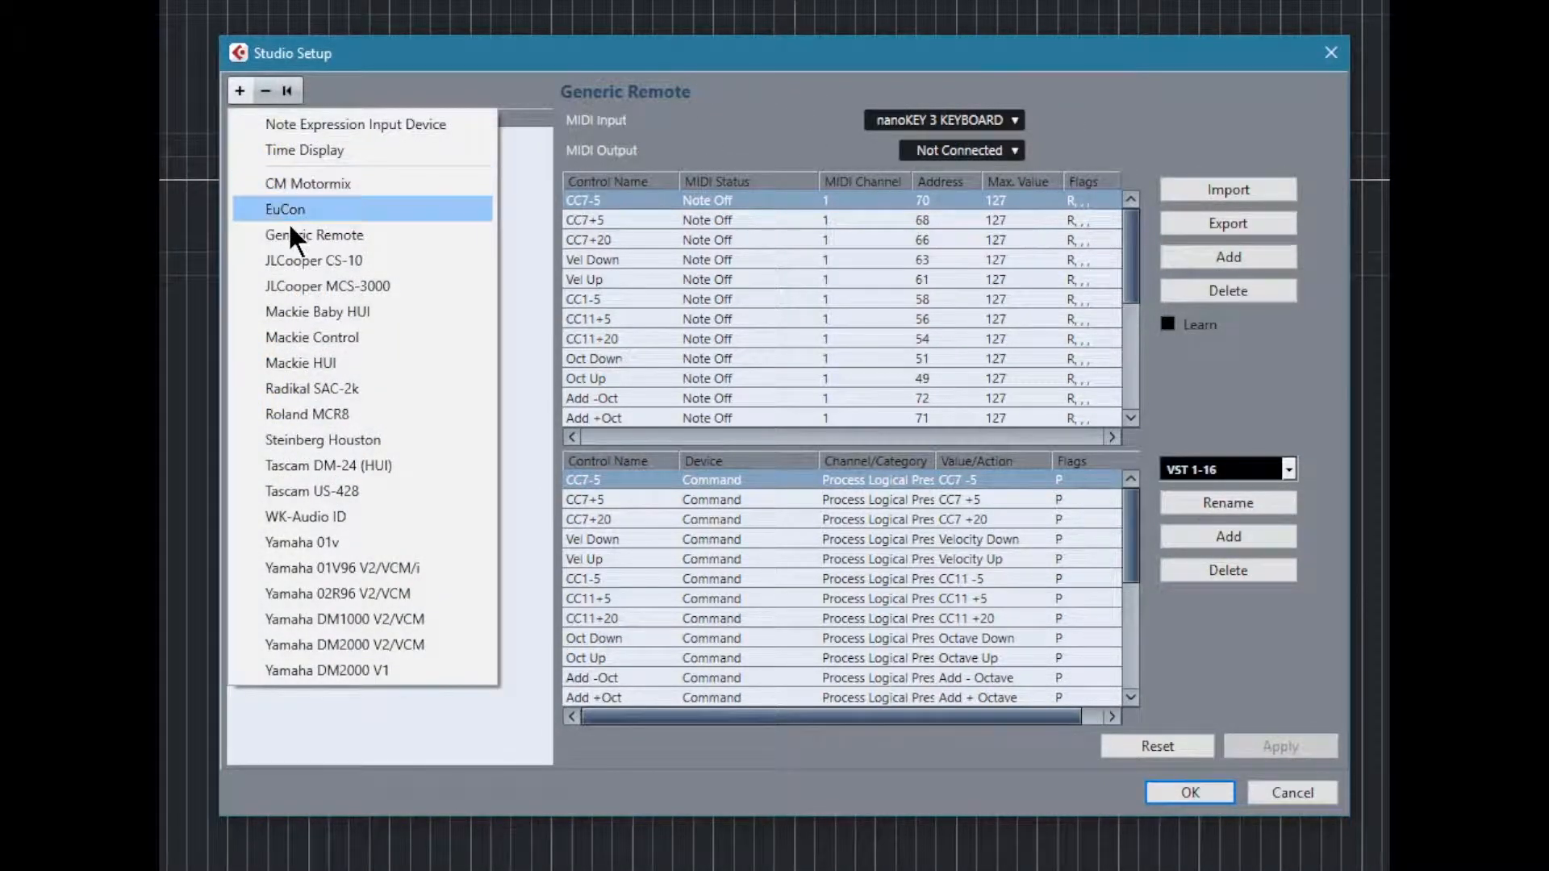
click(320, 237)
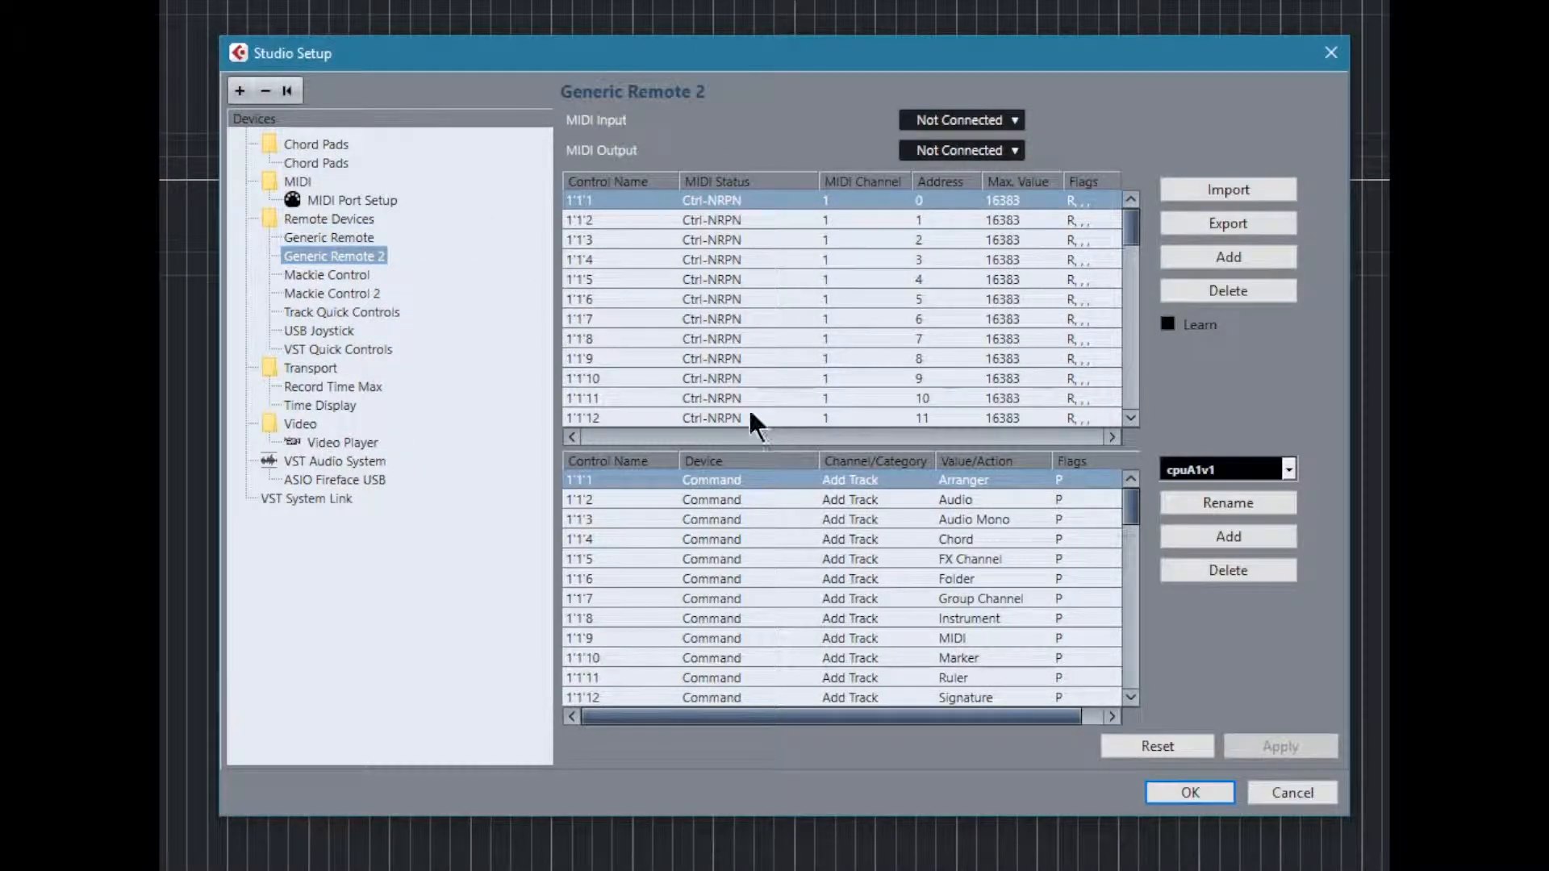
scroll(855, 645, down, 20)
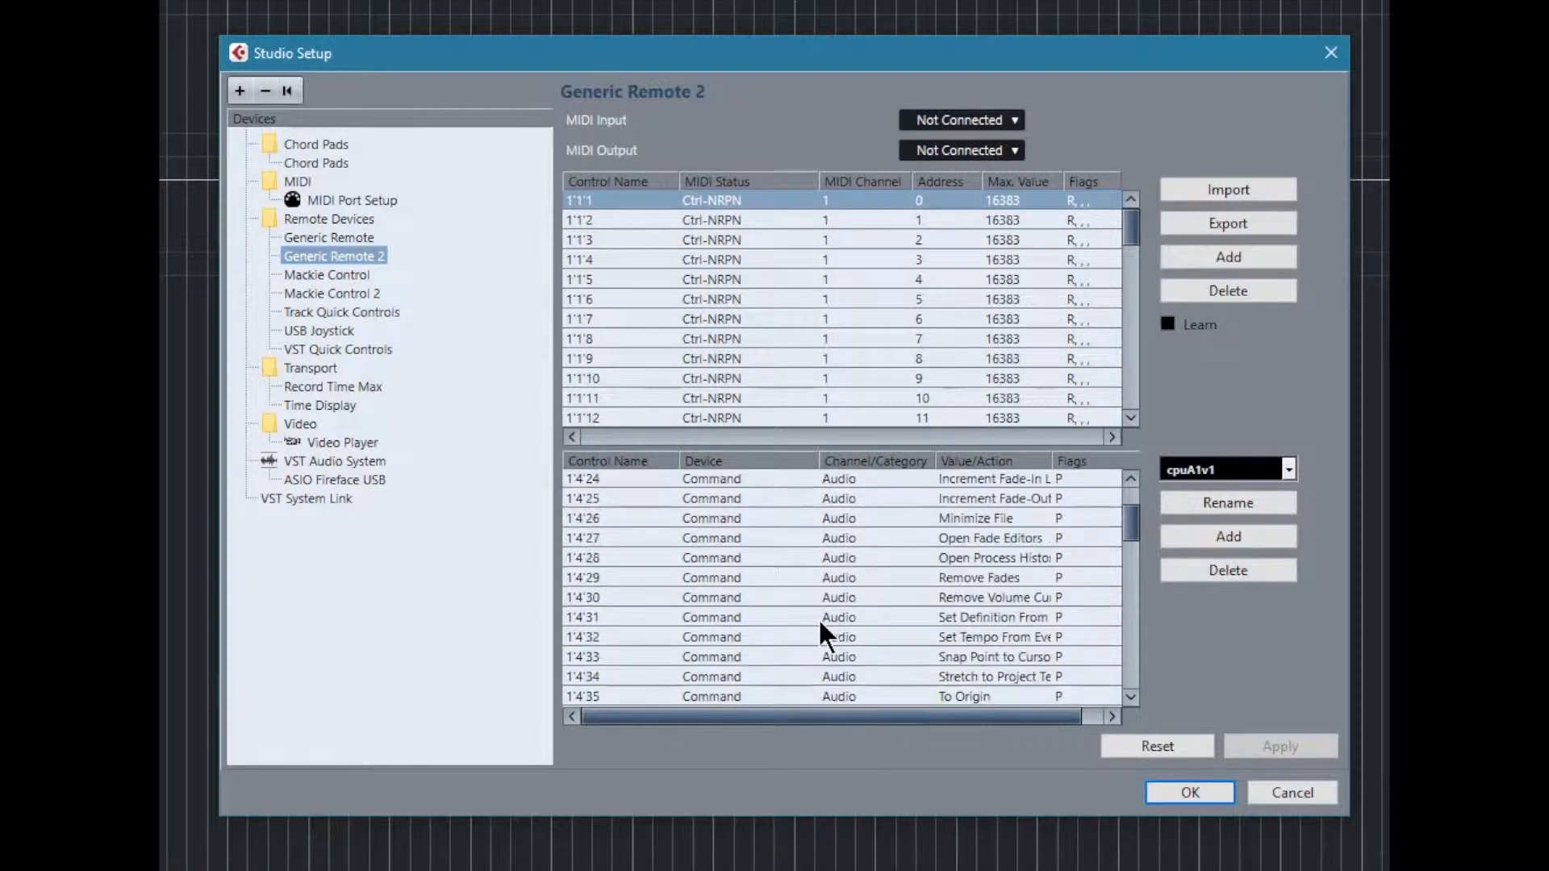
scroll(827, 637, up, 20)
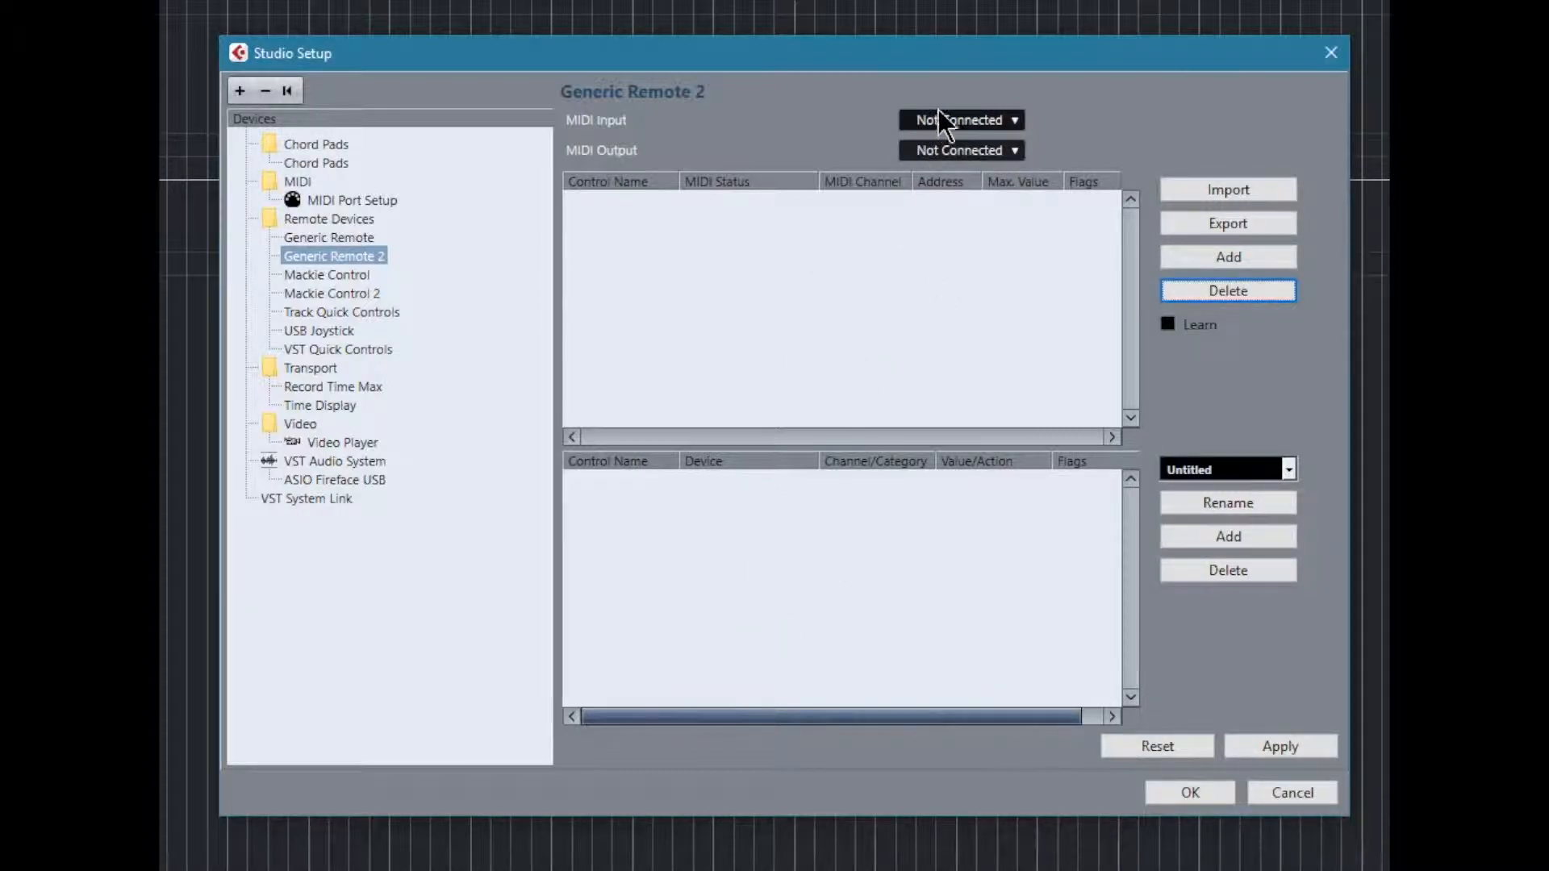
Step: Set the new Generic Remote's MIDI input to nanoKEY 3 KEYBOARD and add an empty control entry
click(956, 124)
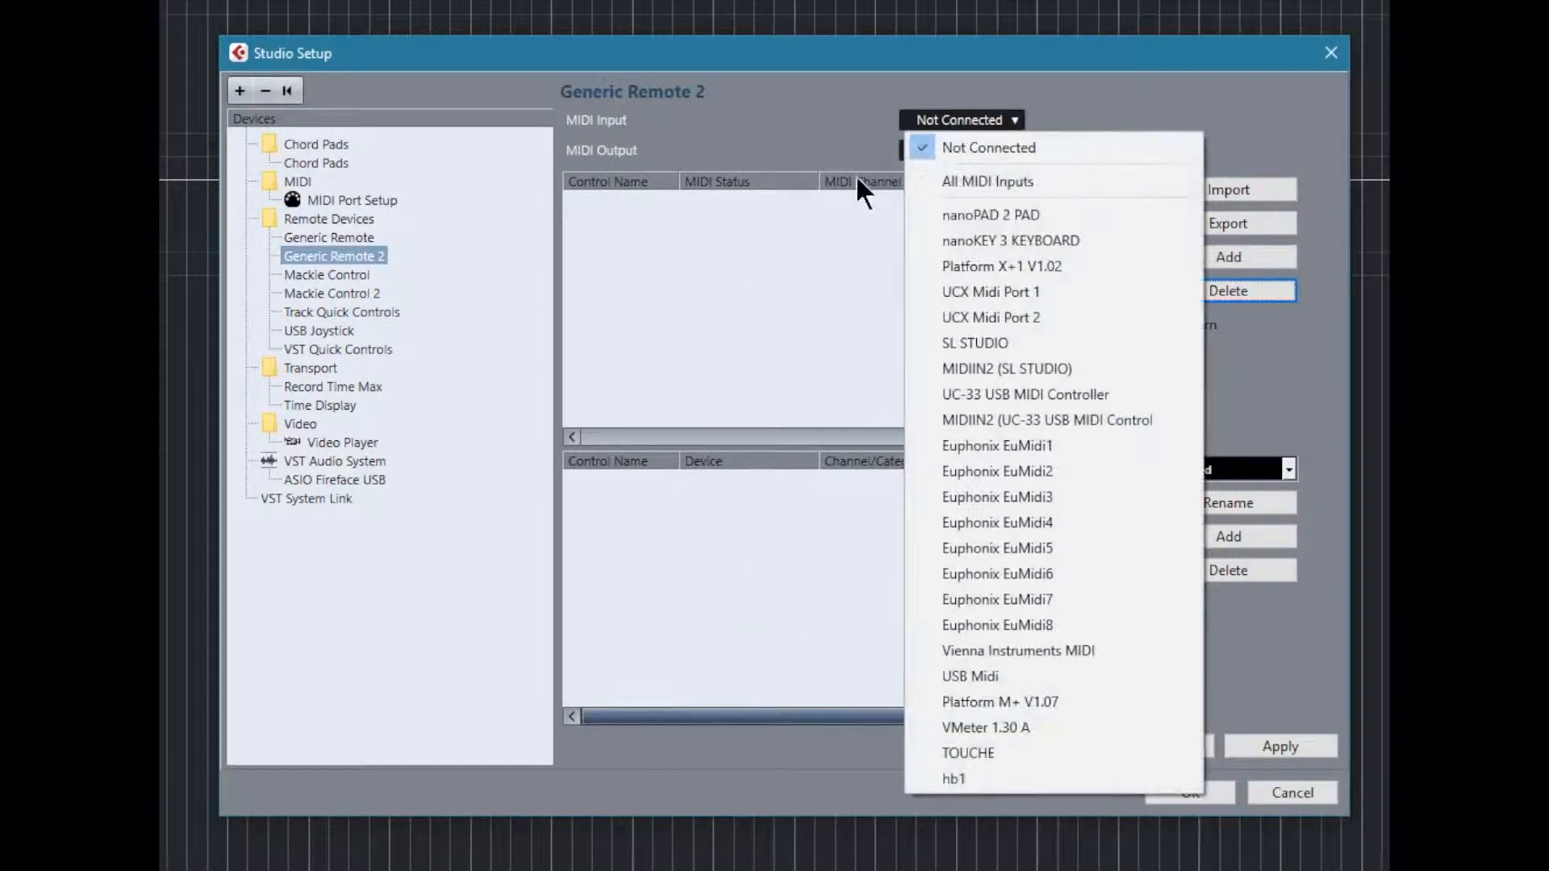
click(994, 240)
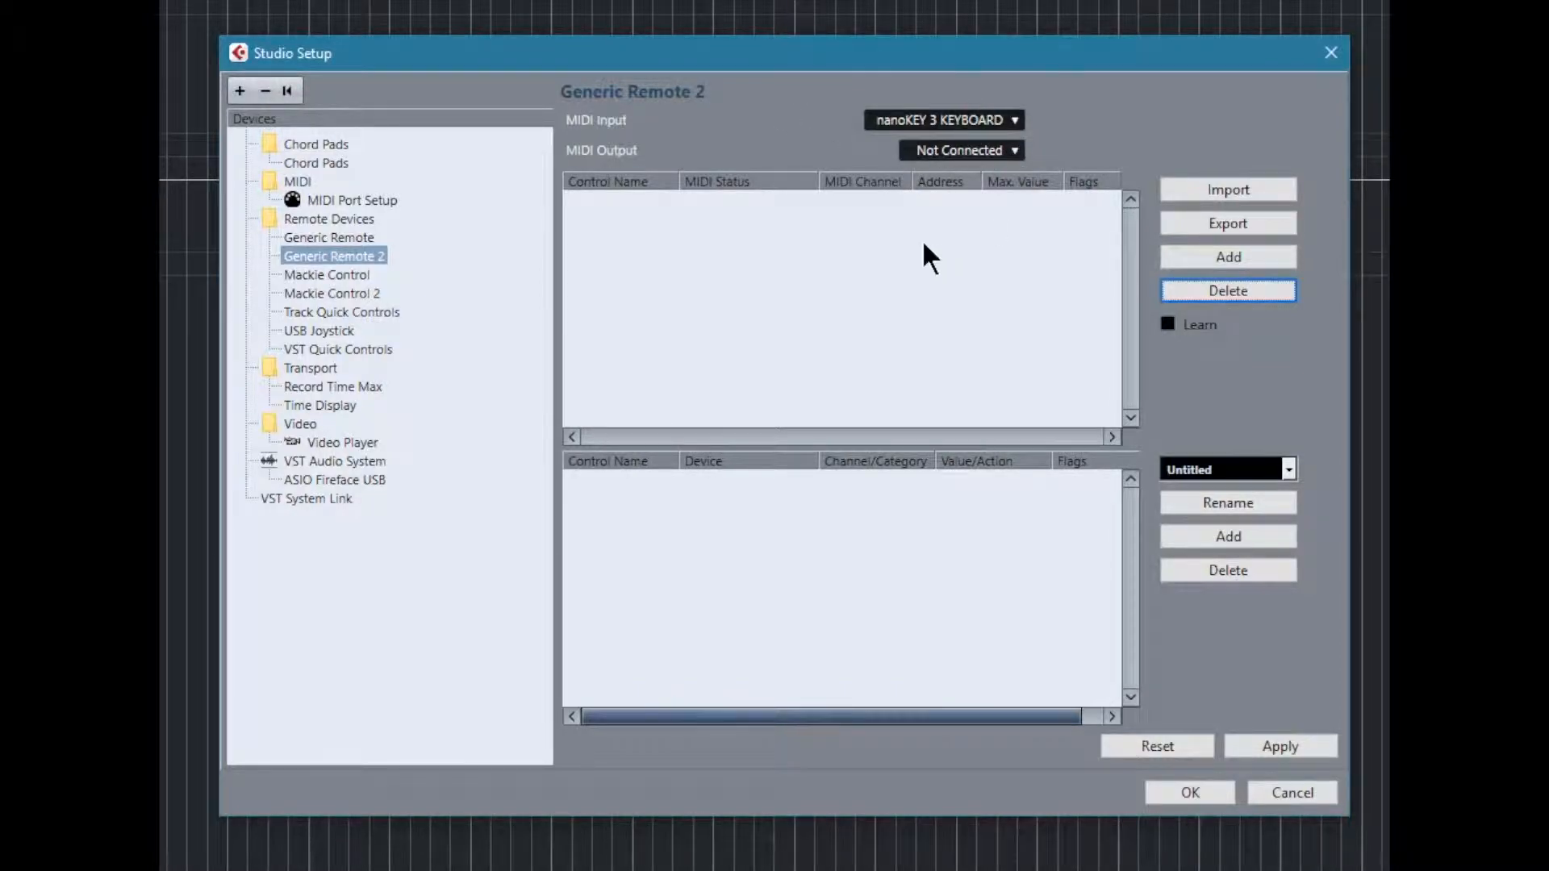
click(1210, 258)
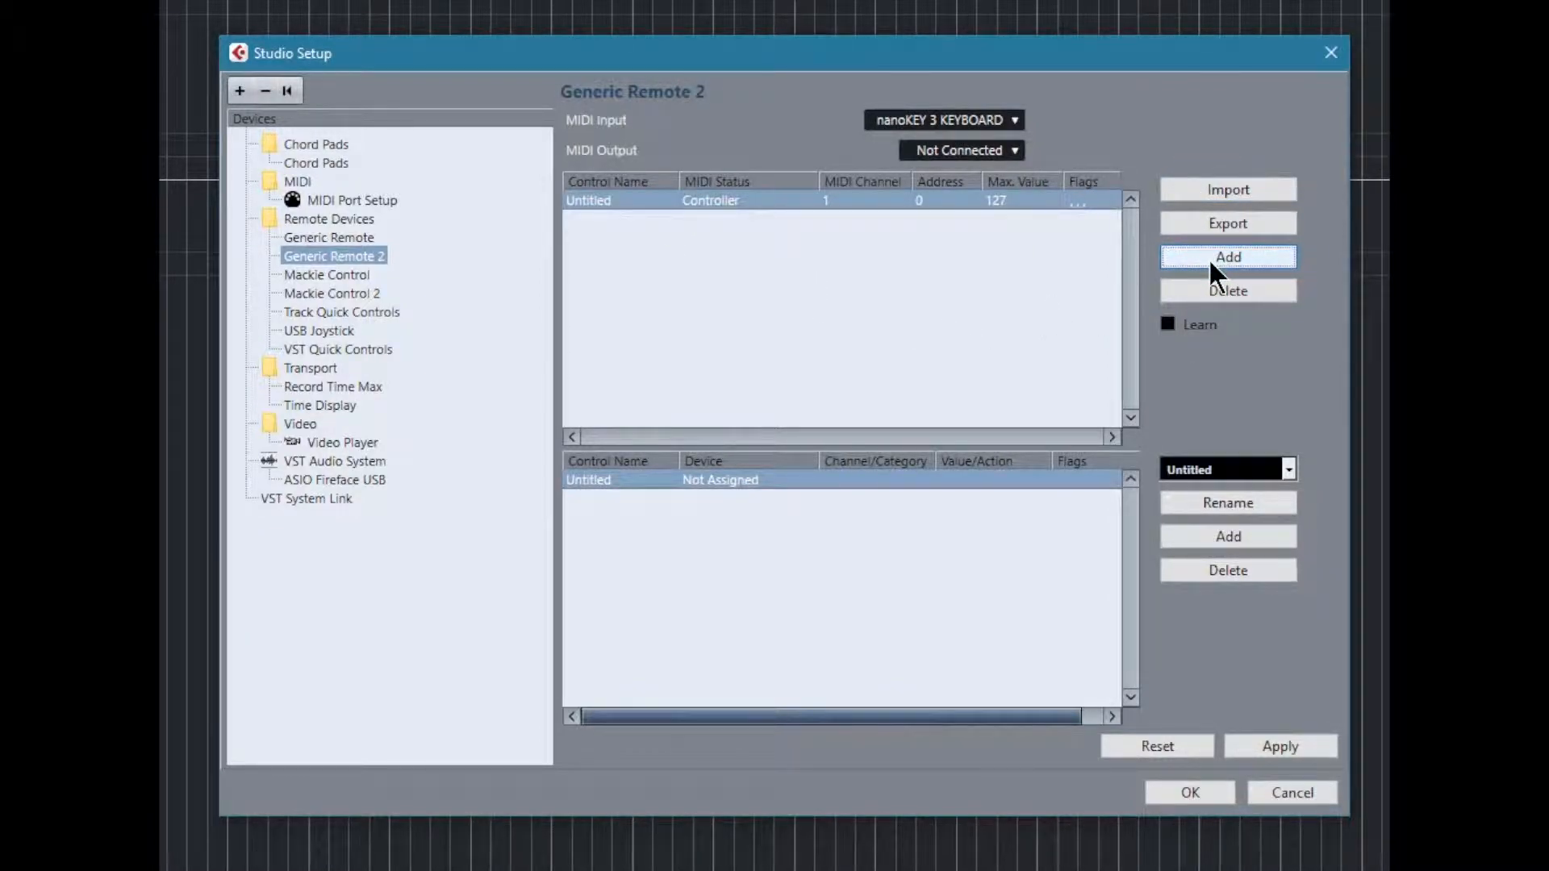
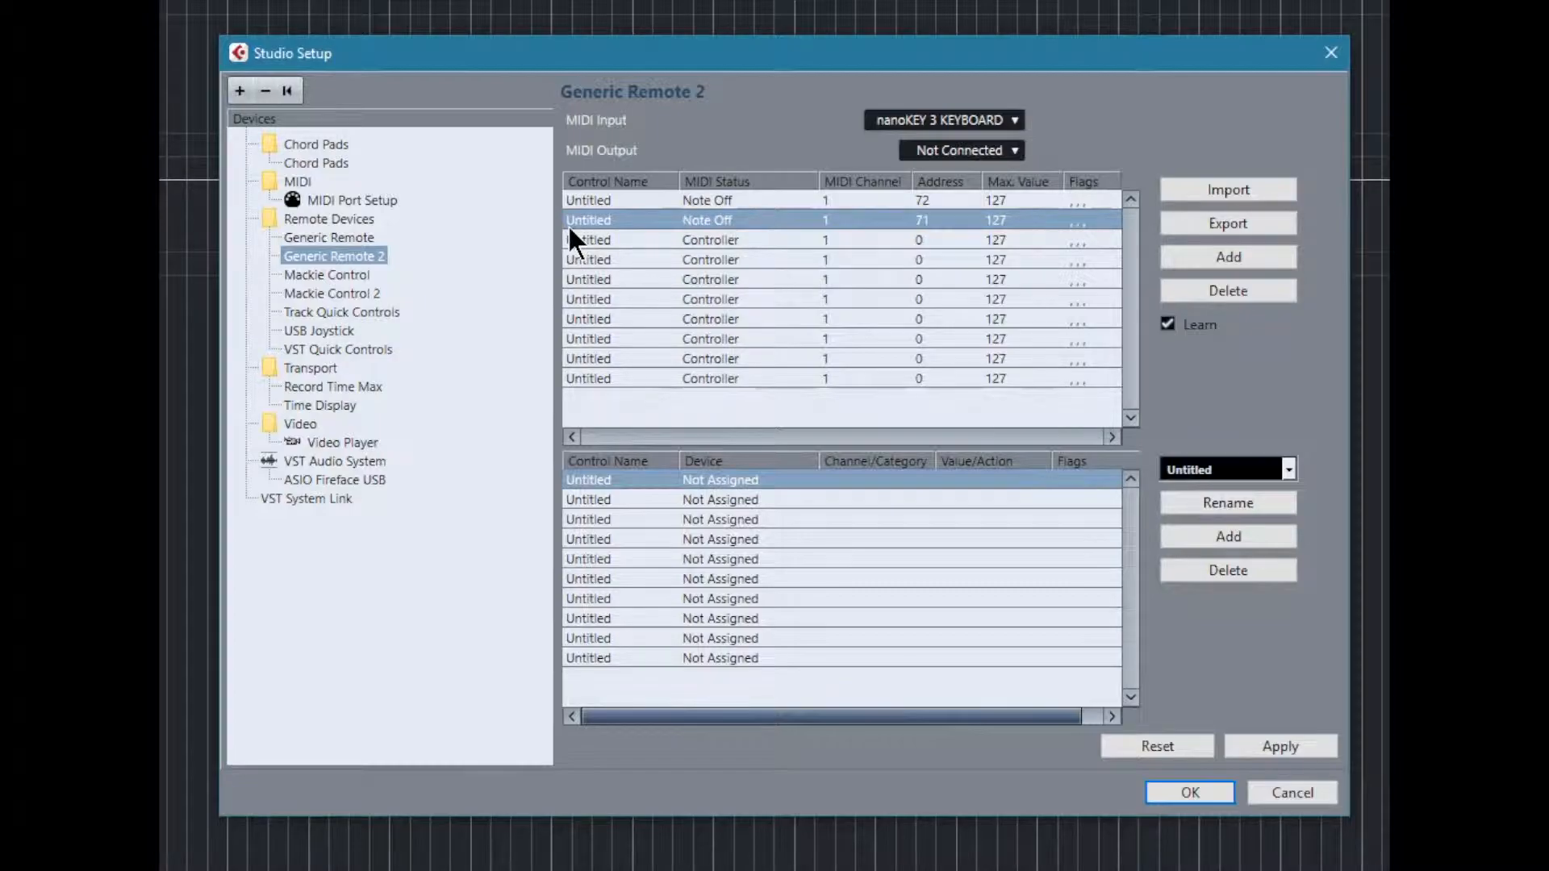
Step: Learn the nanoKEY key assignments for the remaining control entries of Generic Remote 2, starting with the third entry
click(595, 240)
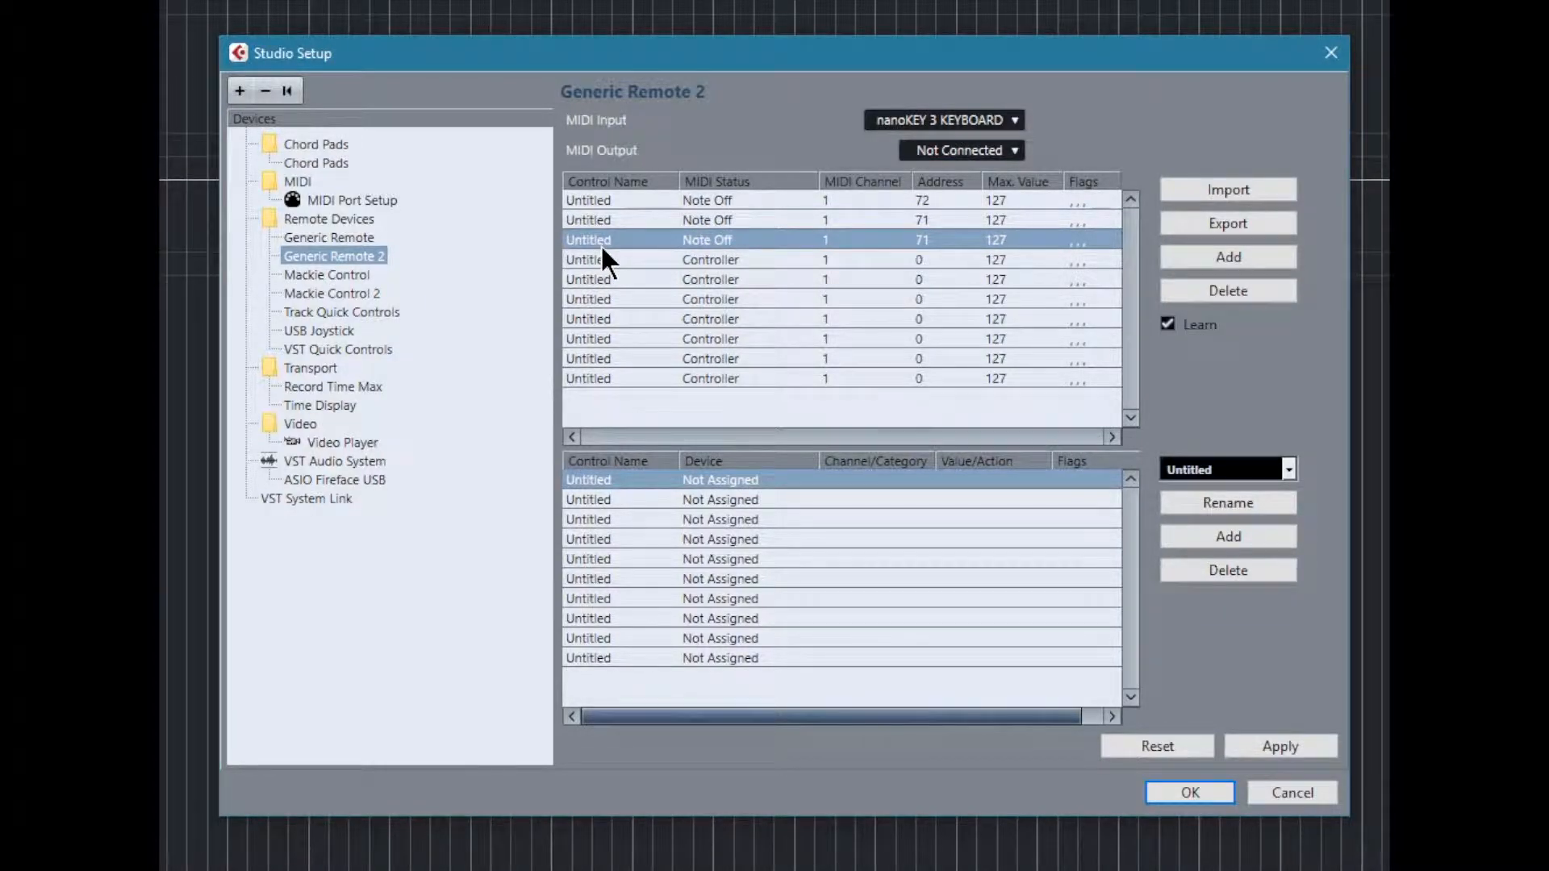
click(602, 251)
key(Down)
key(Down)
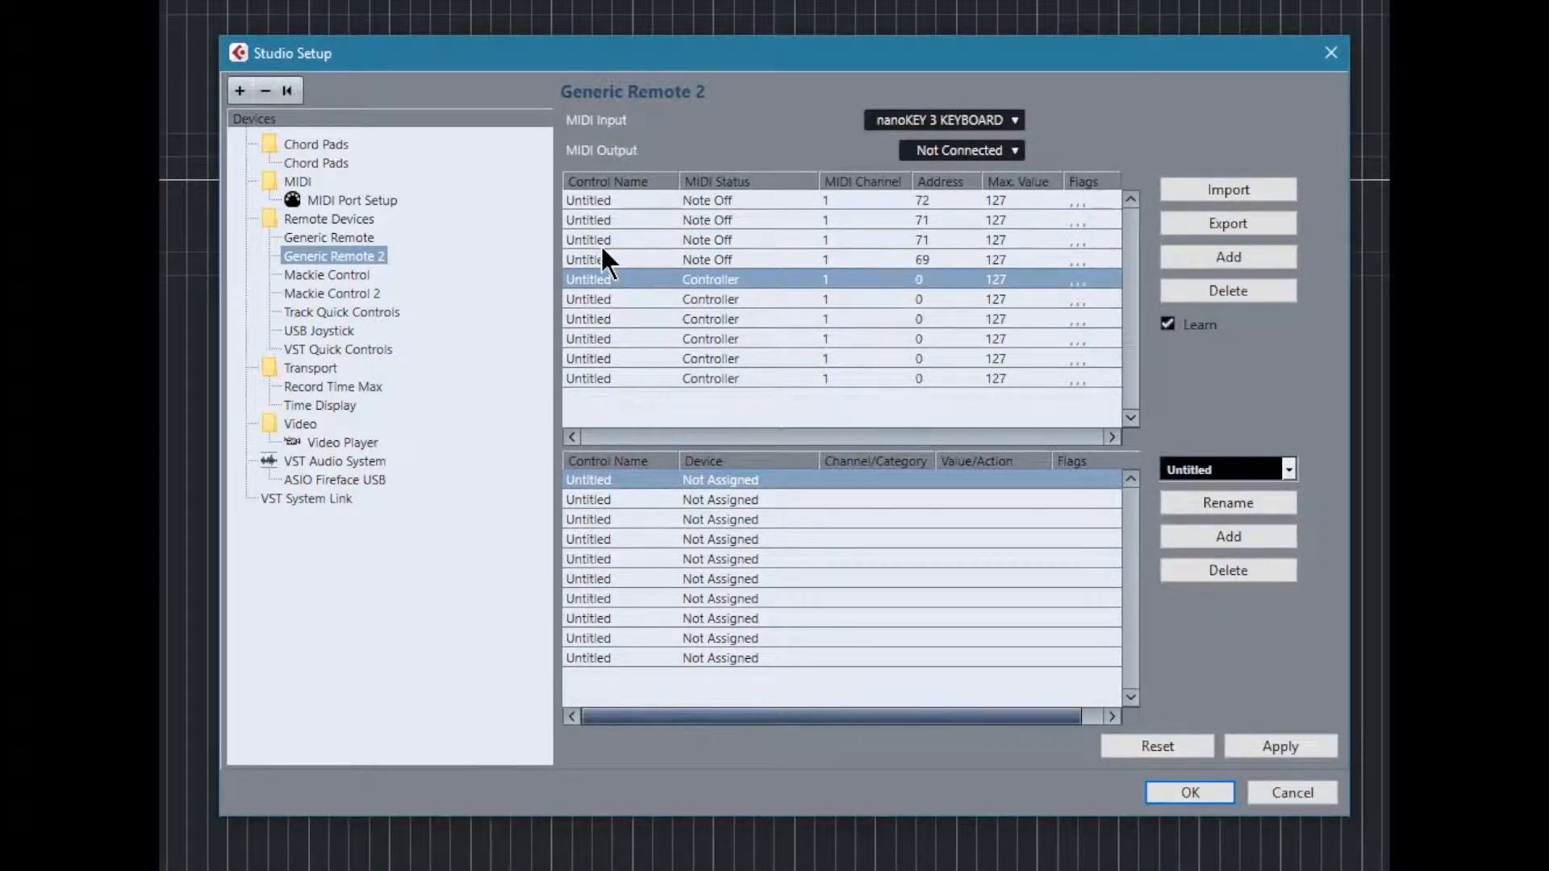
key(Down)
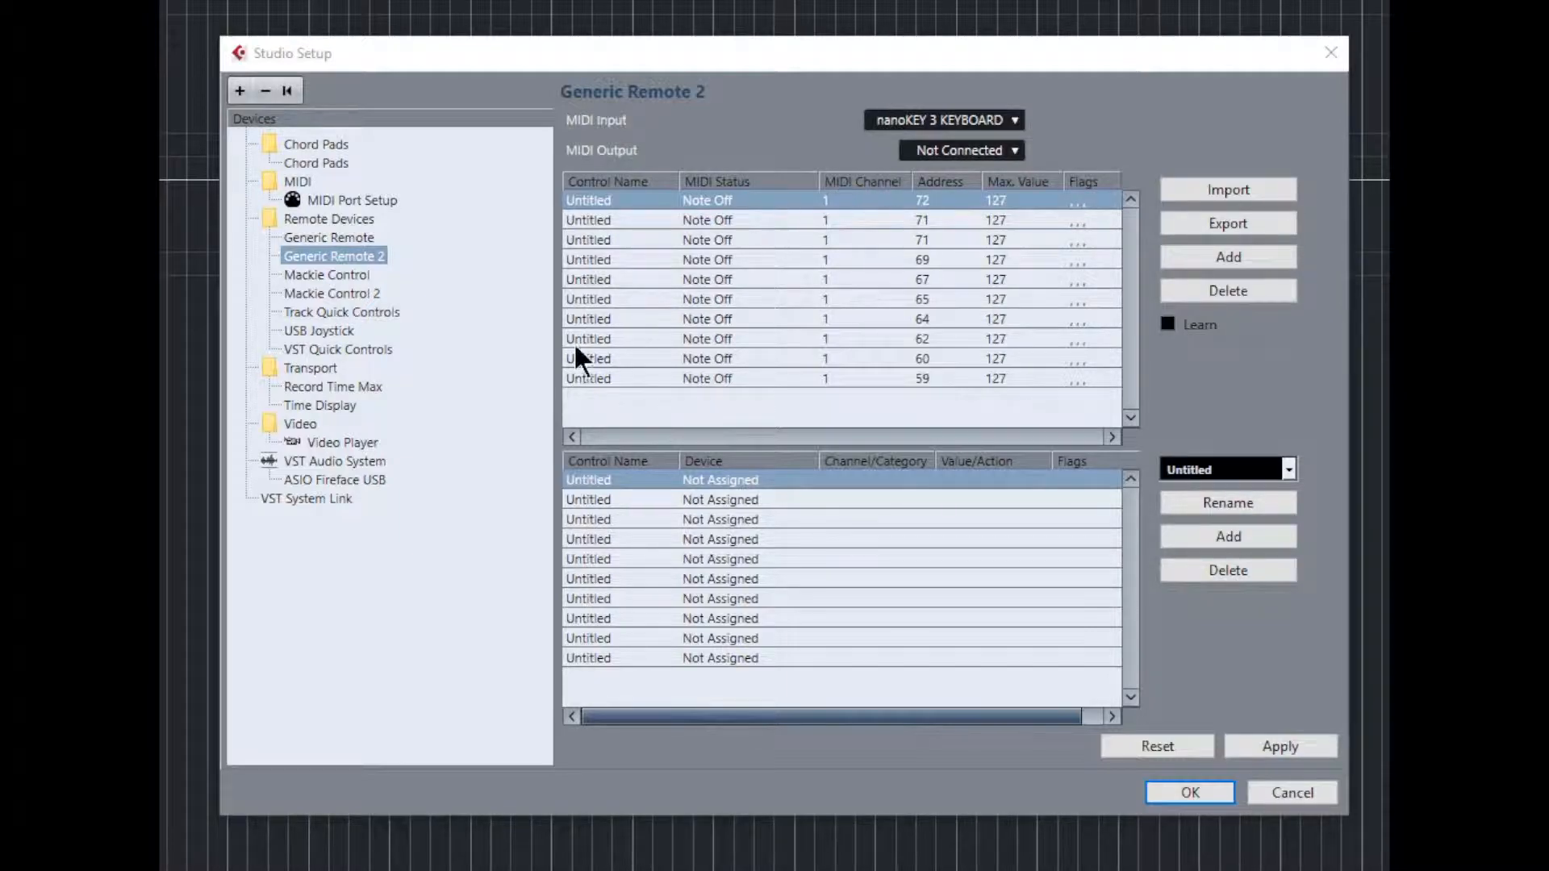
Step: Name the first two controls CC7 + 5 and CC7 +20, and refresh their names in the lower assignment list
double_click(588, 201)
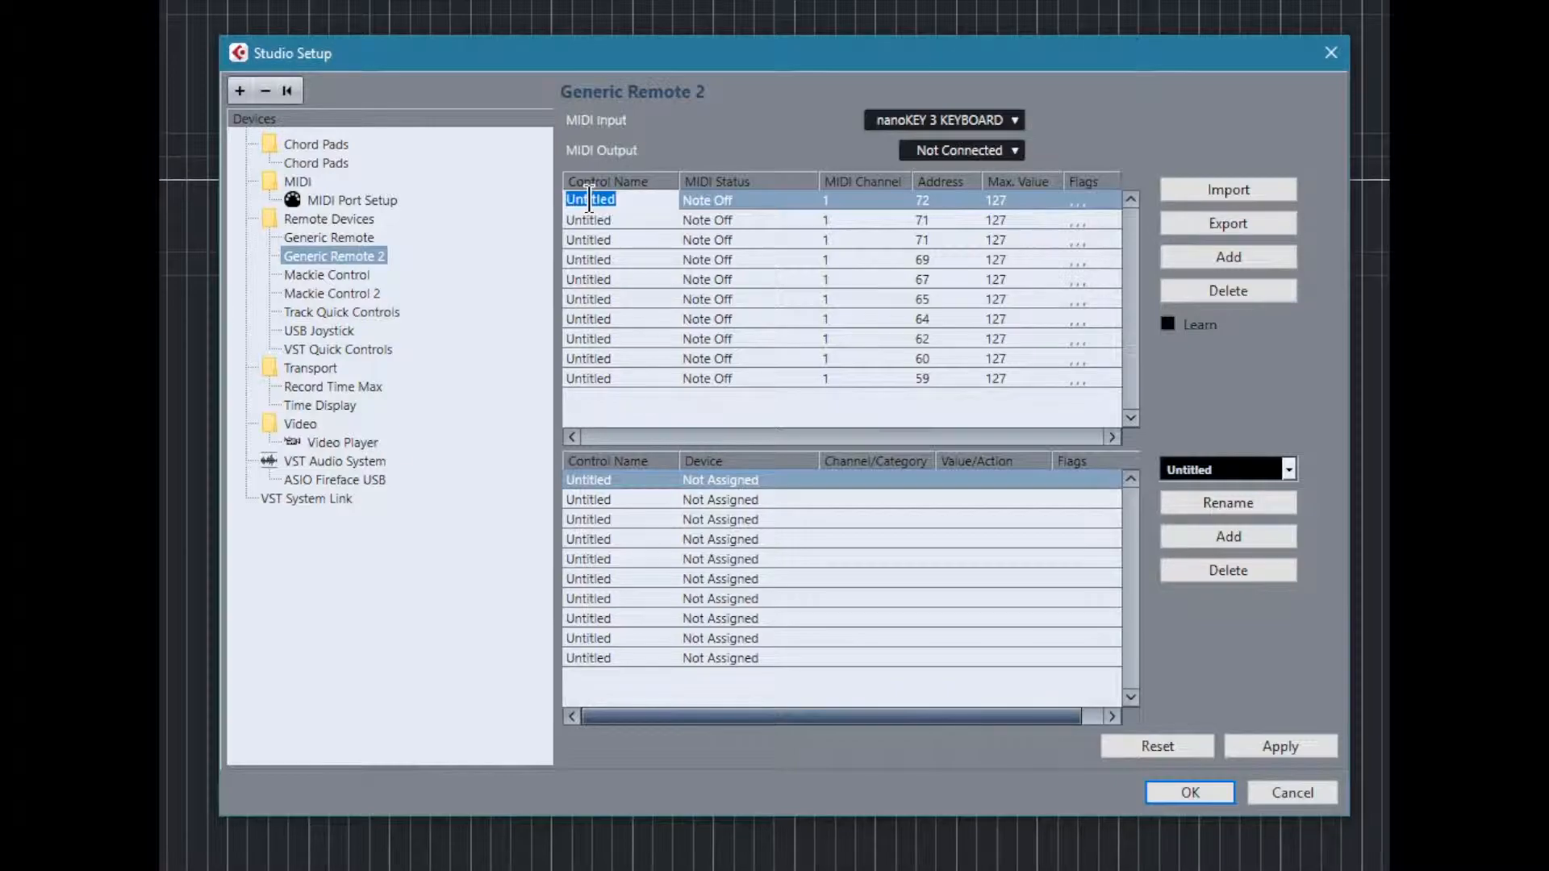
text(CC7 + 5)
key(Return)
double_click(584, 218)
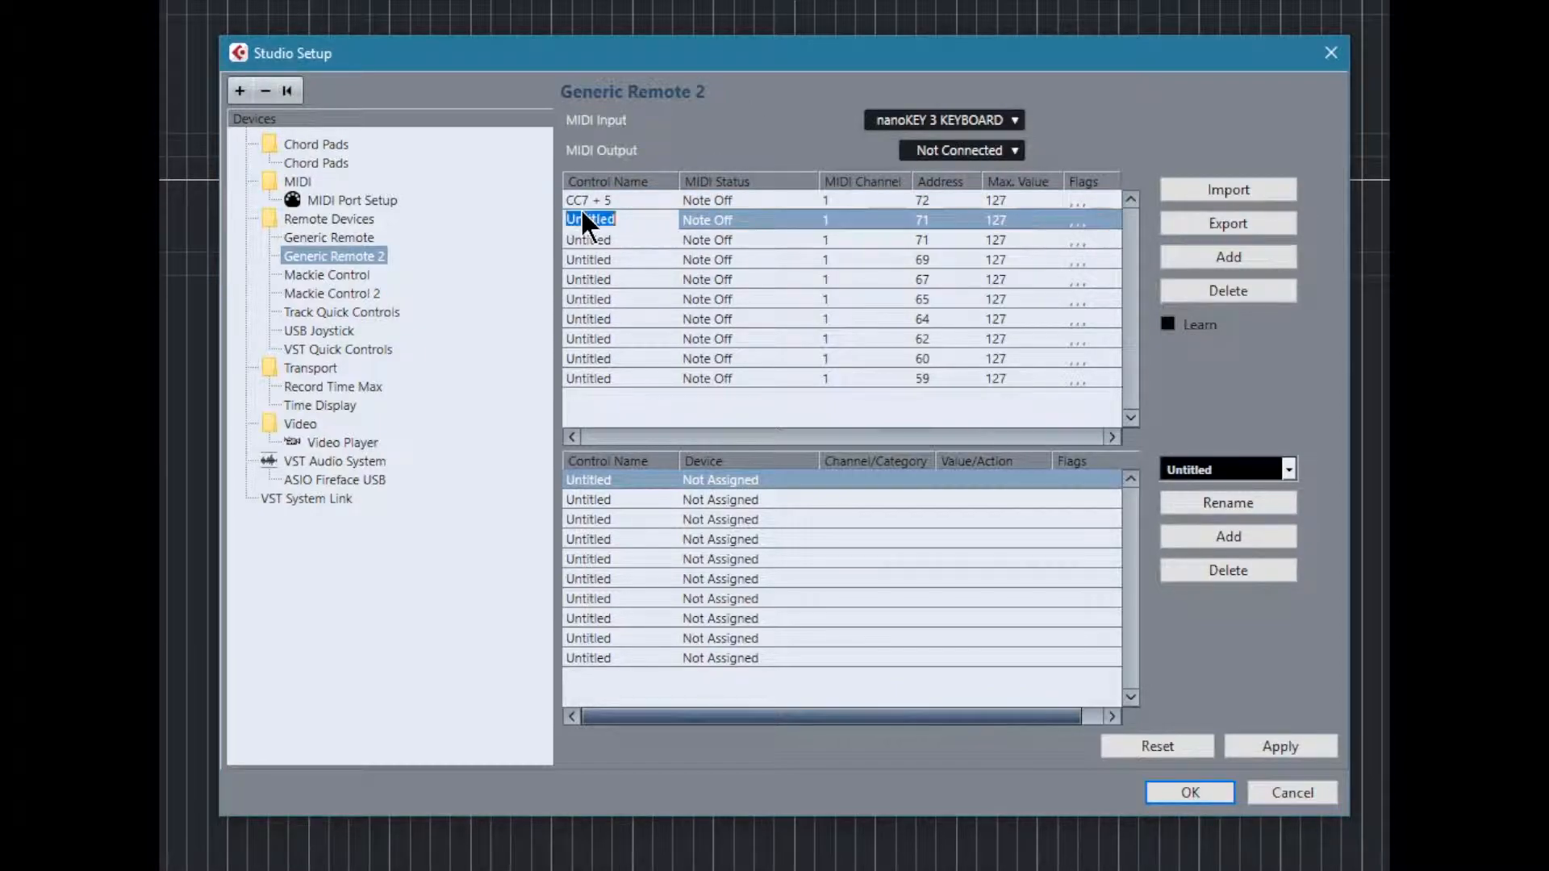
text(CC7 +20)
key(Return)
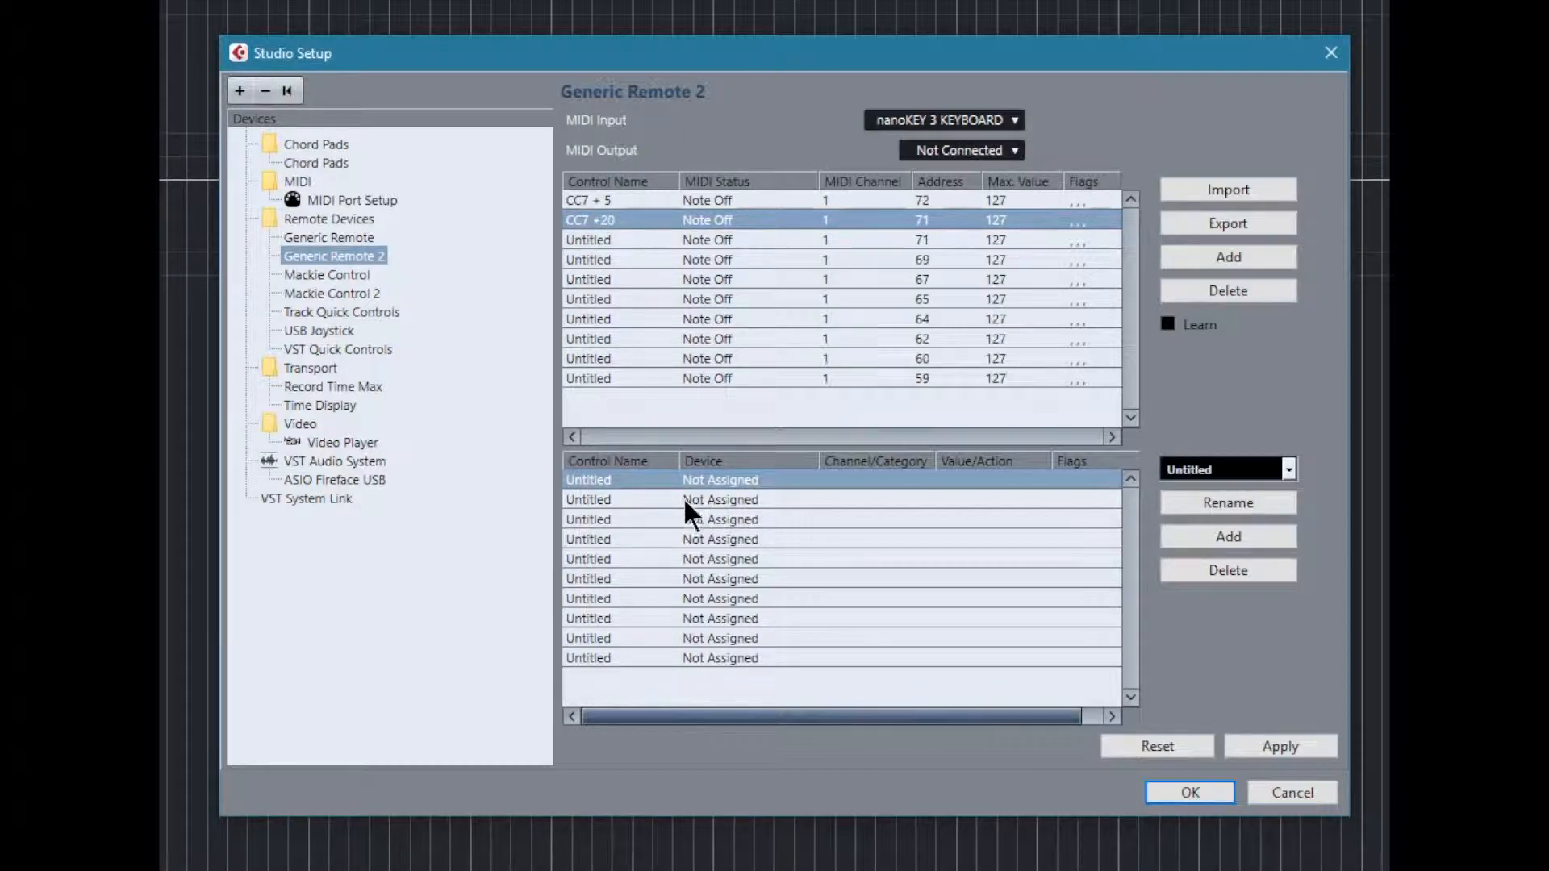
click(602, 500)
click(600, 482)
click(606, 520)
click(615, 578)
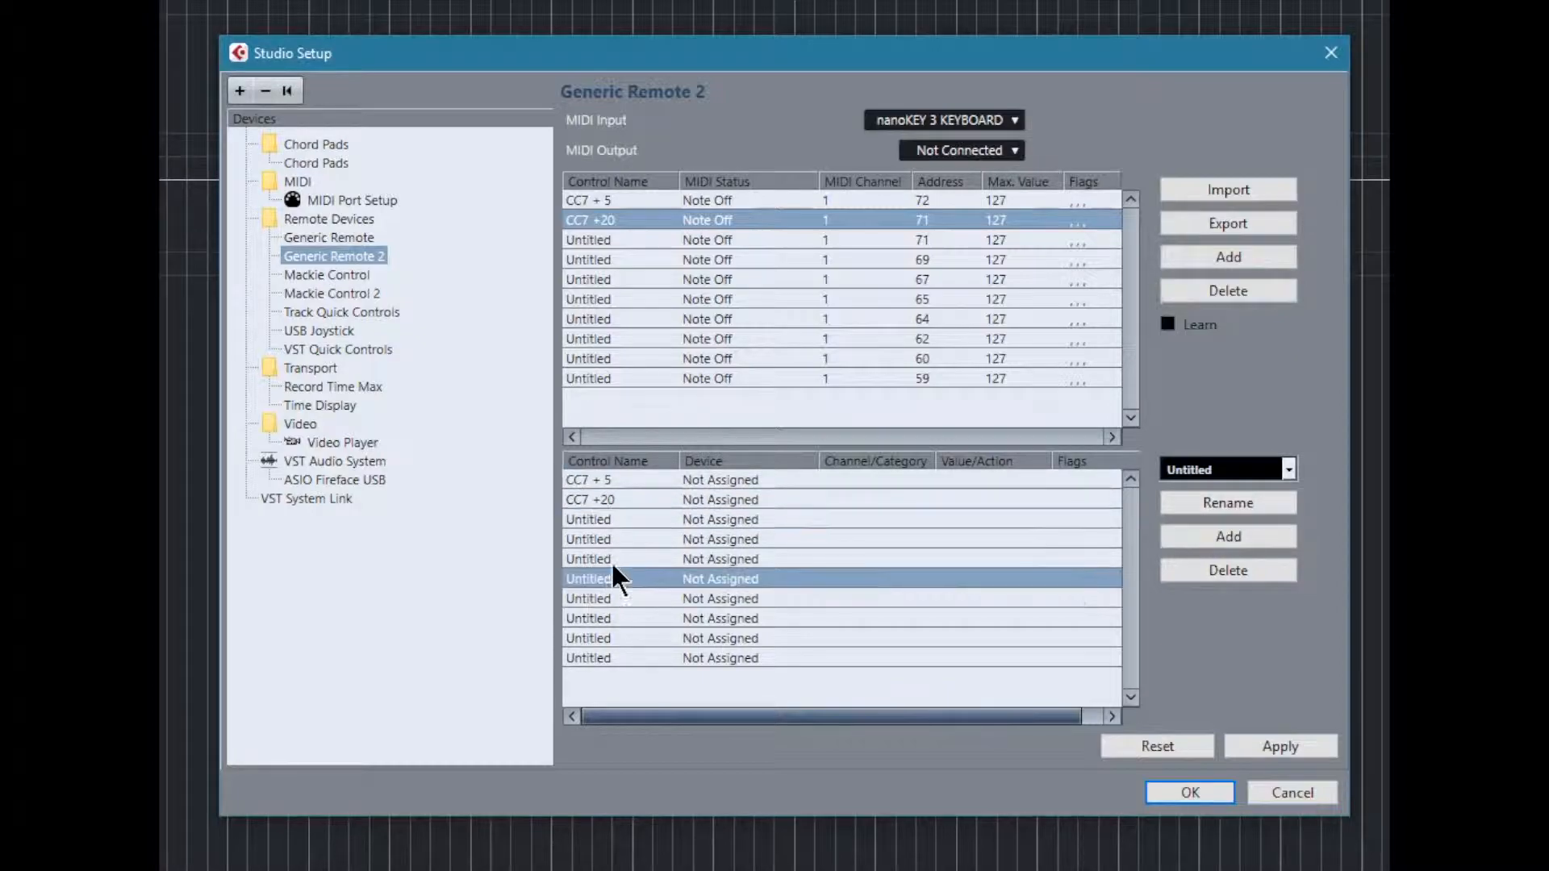
Step: Set the device of the CC7 + 5 control to Command
click(620, 482)
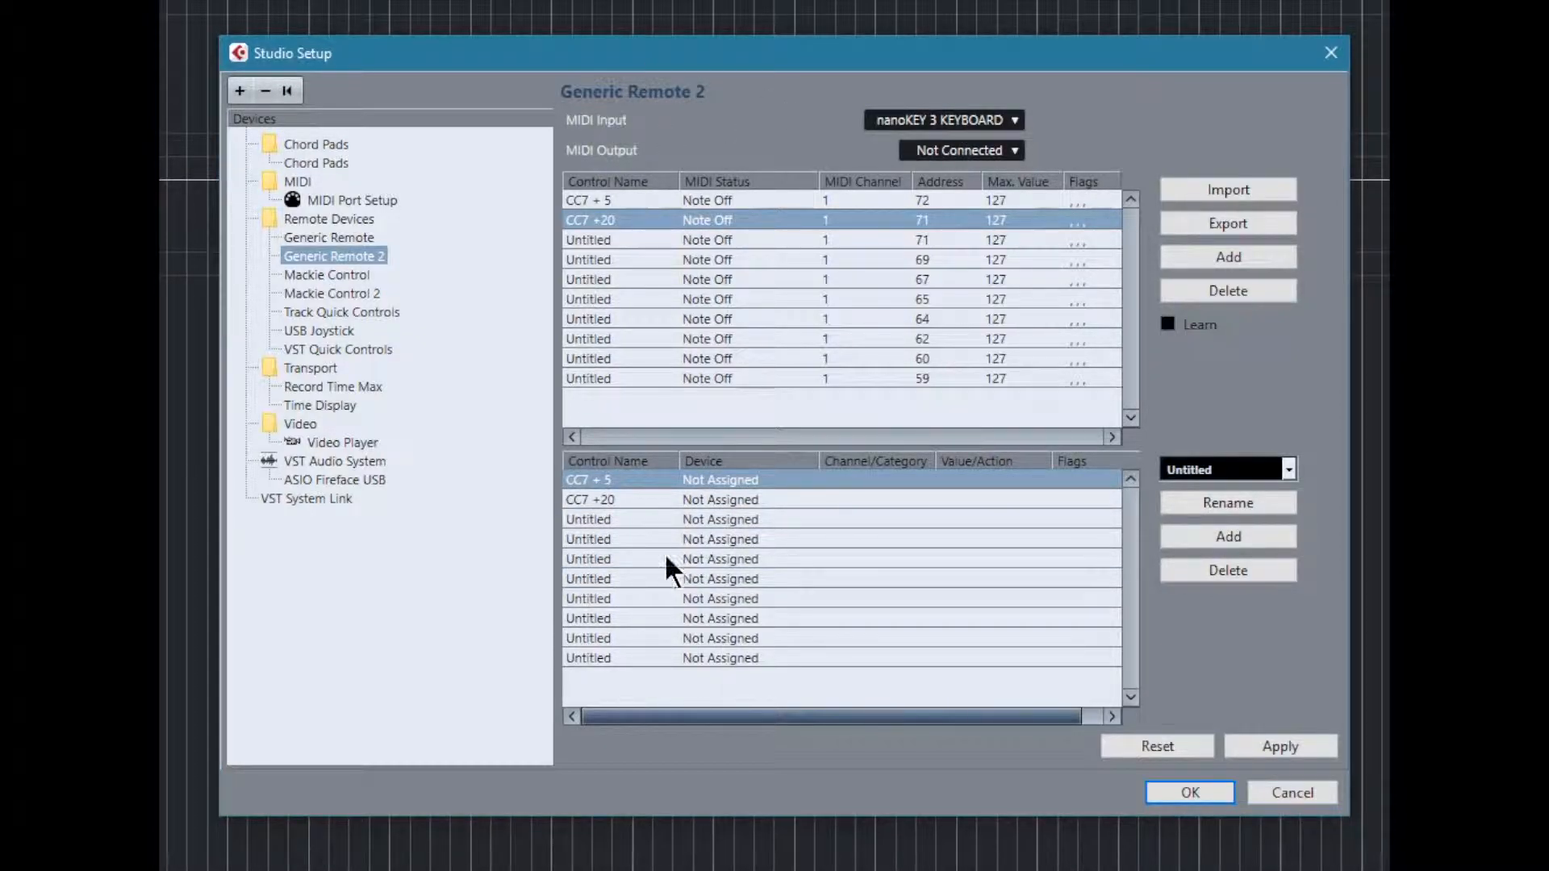
click(708, 482)
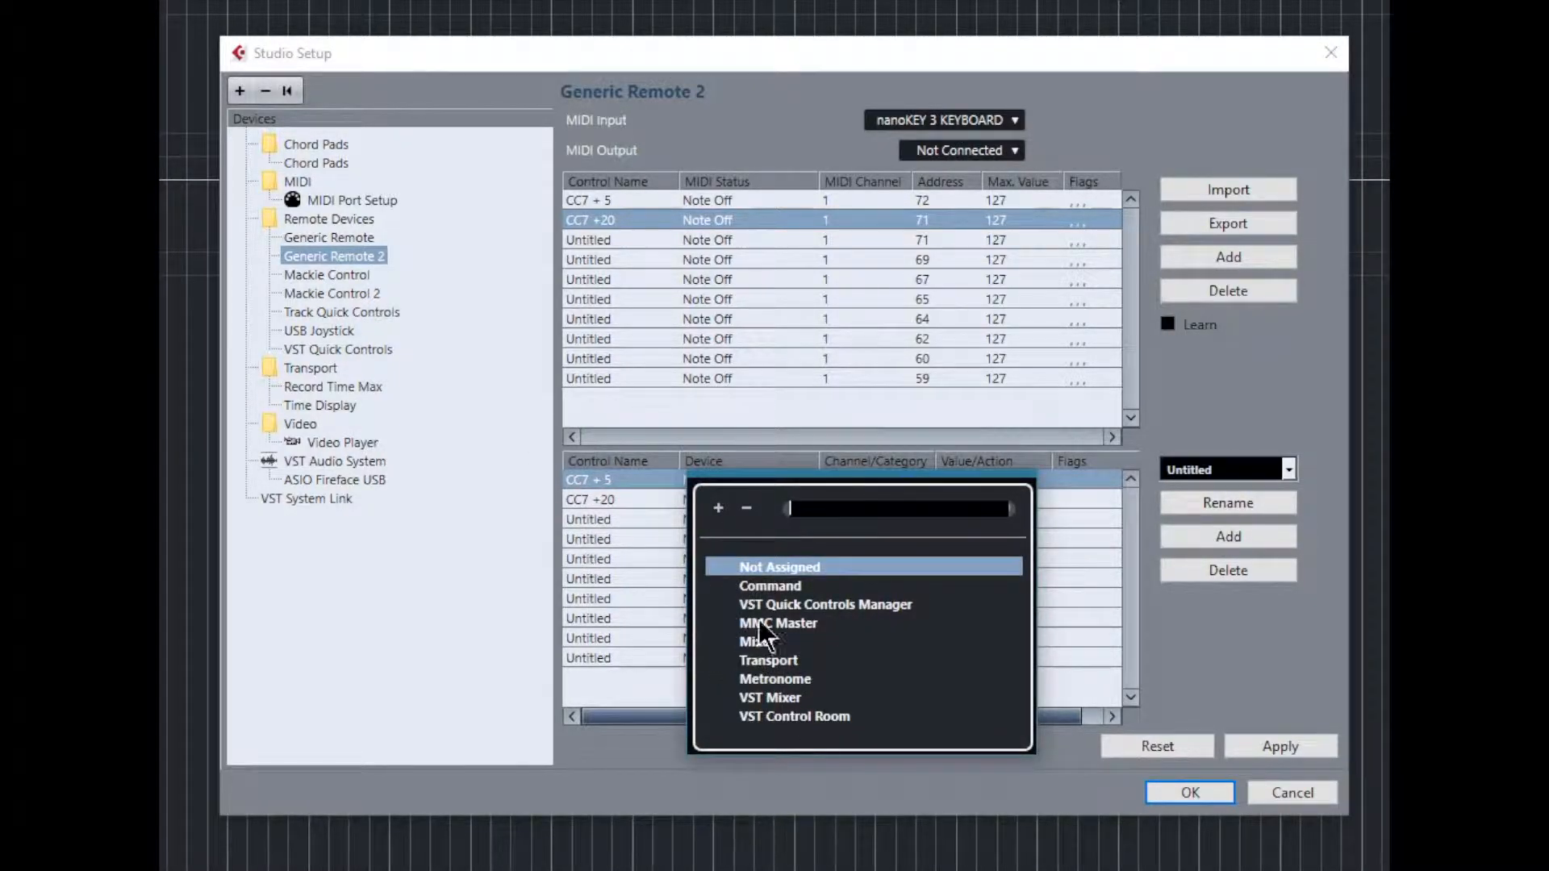
click(777, 587)
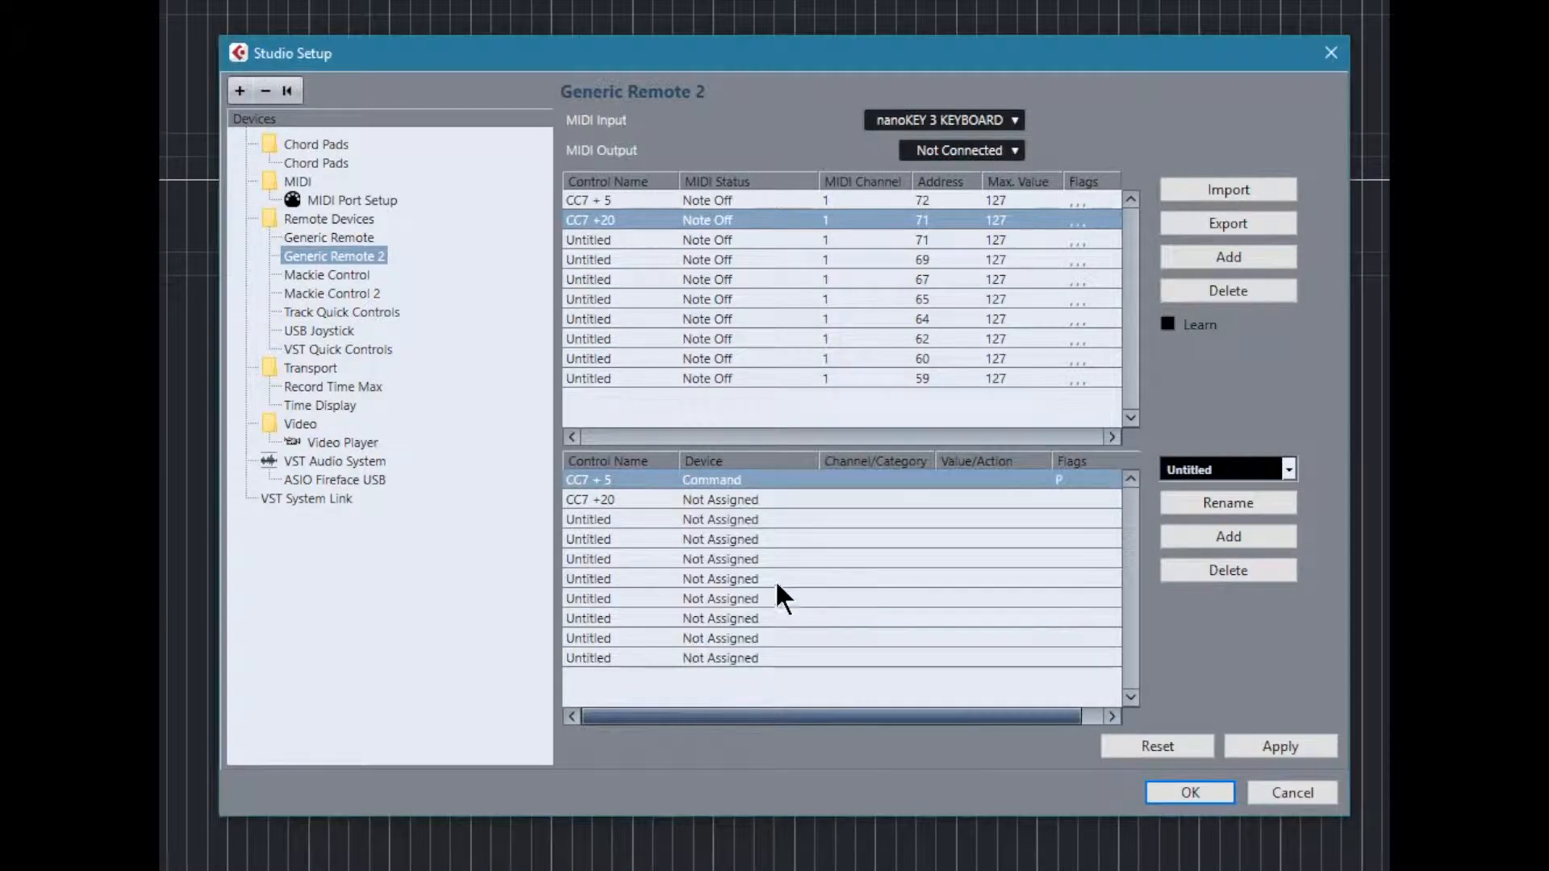
Step: Set the CC7 + 5 control's category to Process Logical Preset and its action to CC7 +5
click(867, 483)
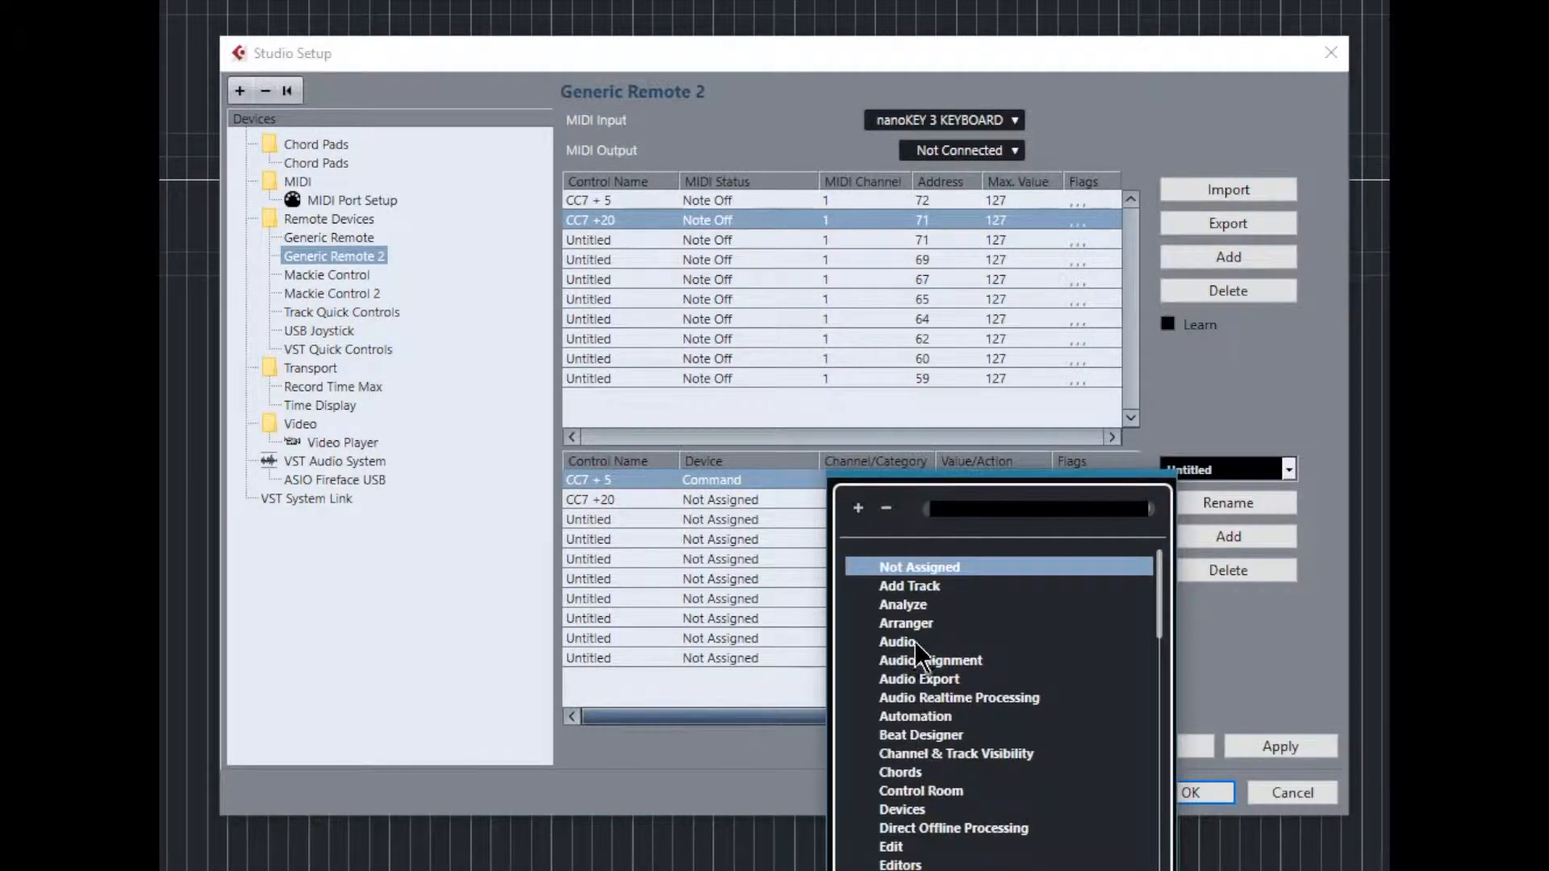
scroll(938, 622, down, 8)
scroll(937, 621, down, 8)
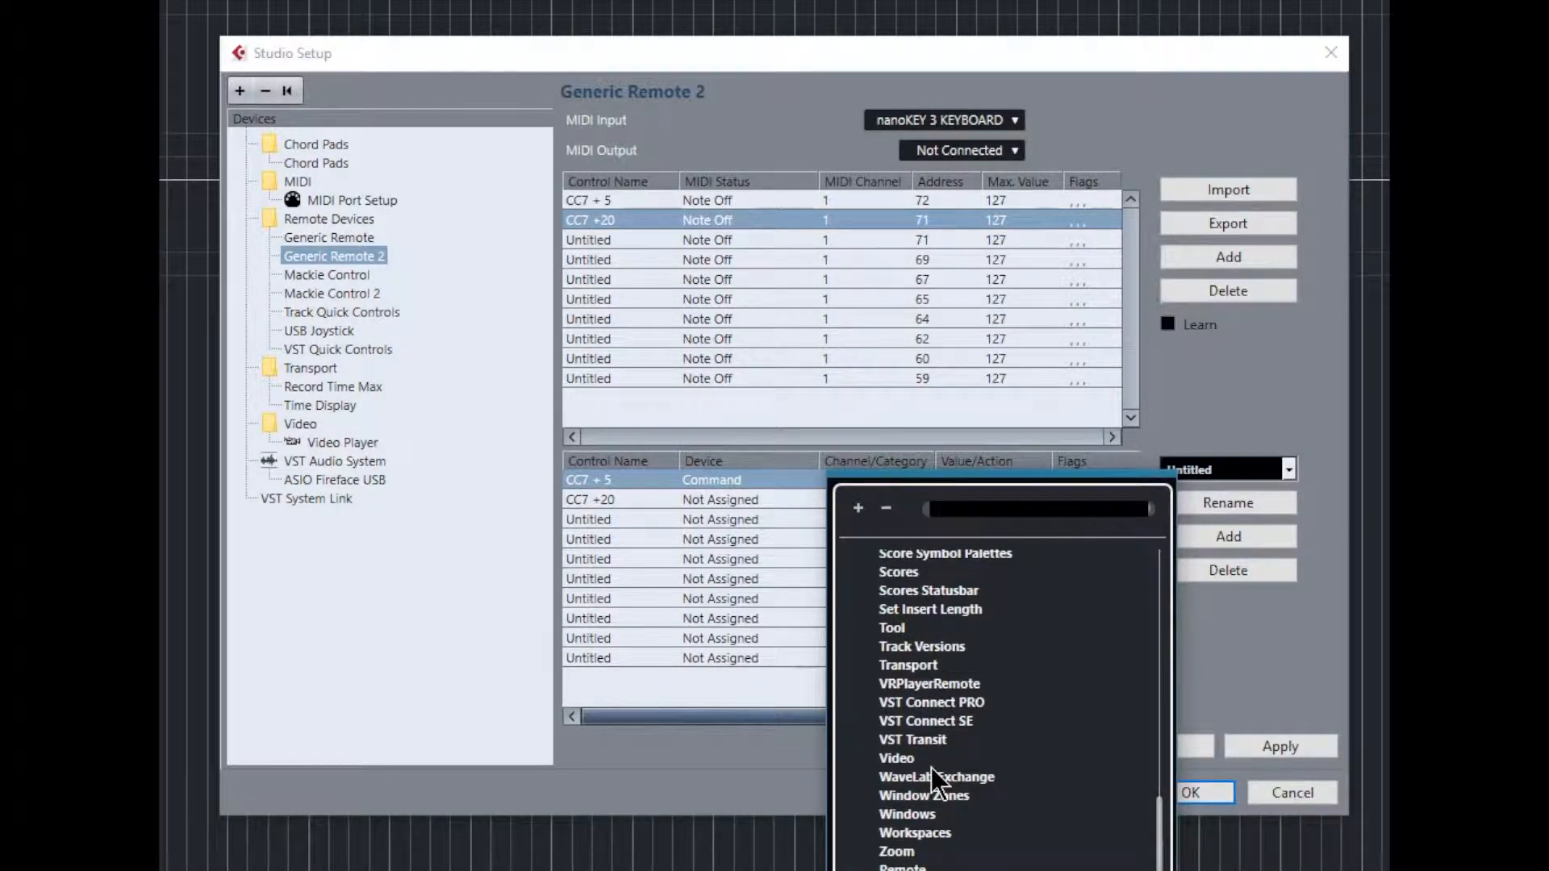
scroll(940, 778, up, 16)
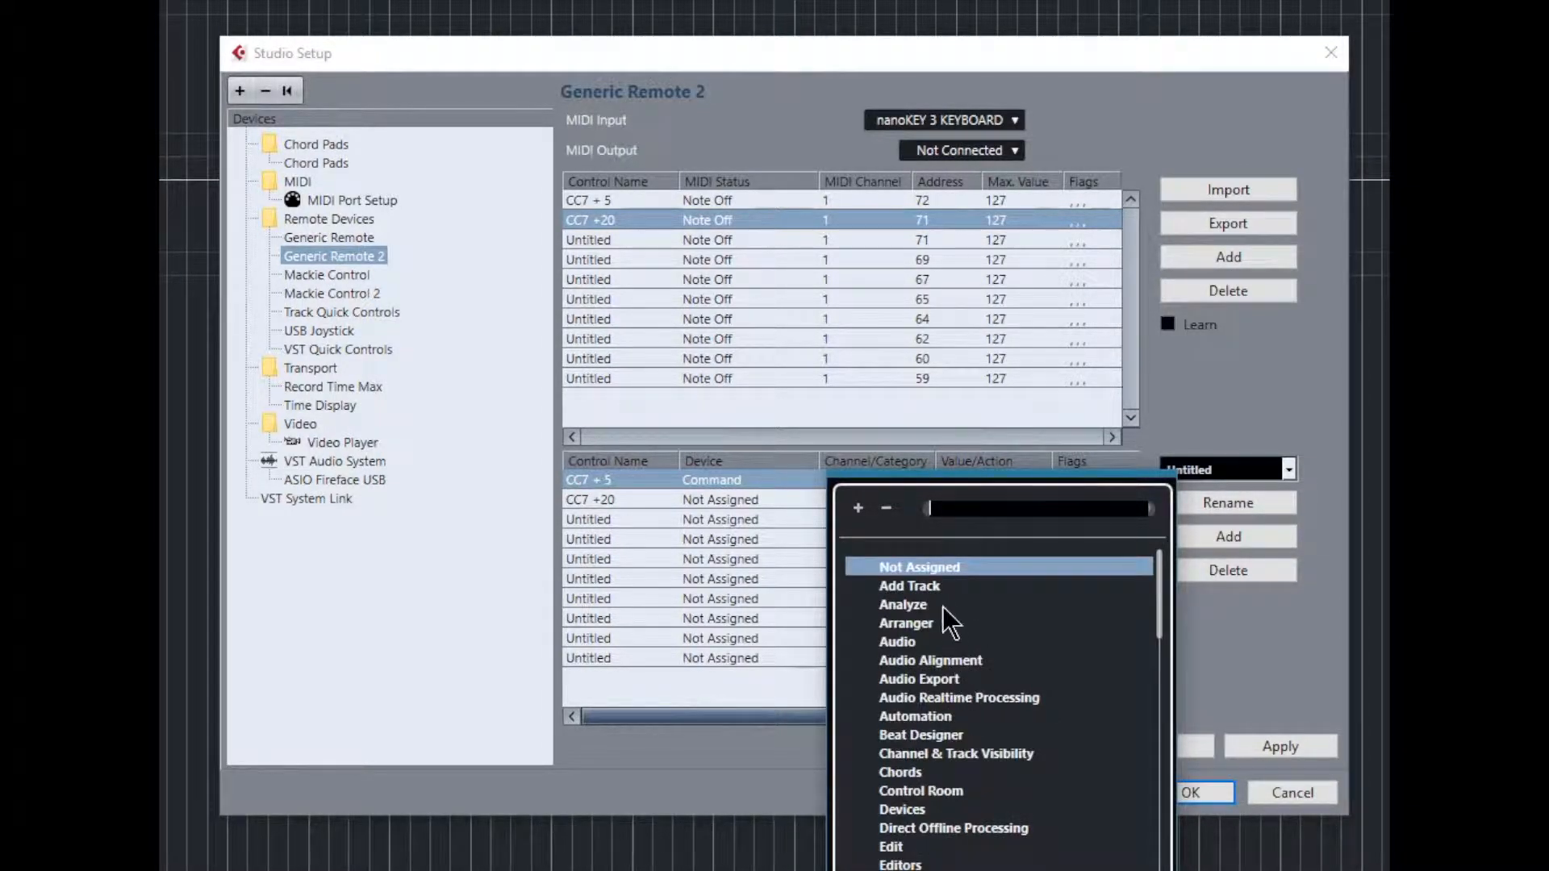
scroll(944, 662, down, 1)
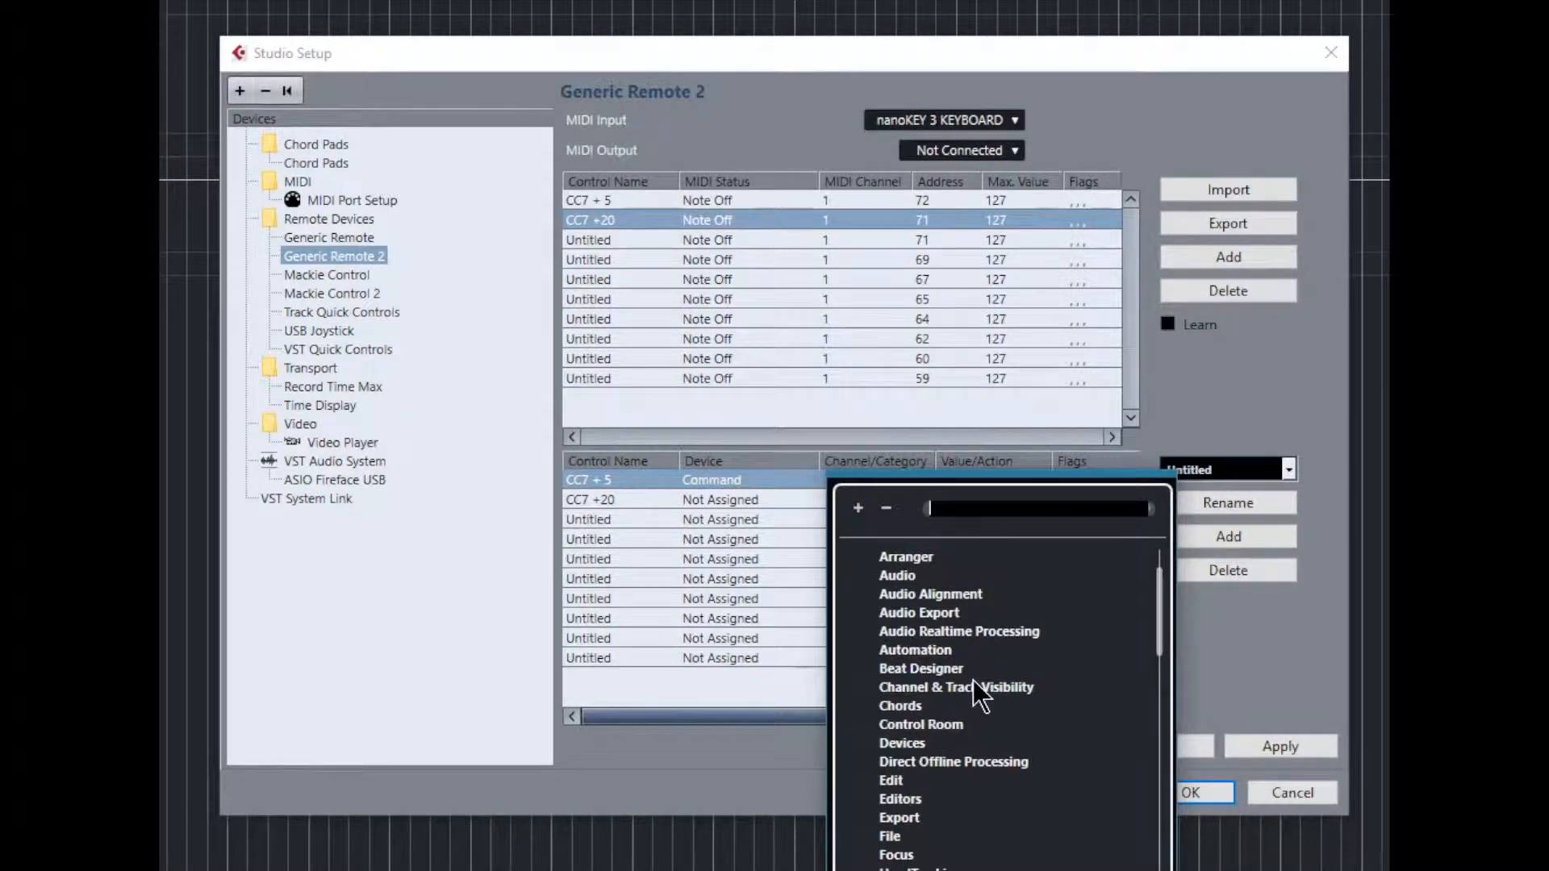
scroll(980, 690, down, 6)
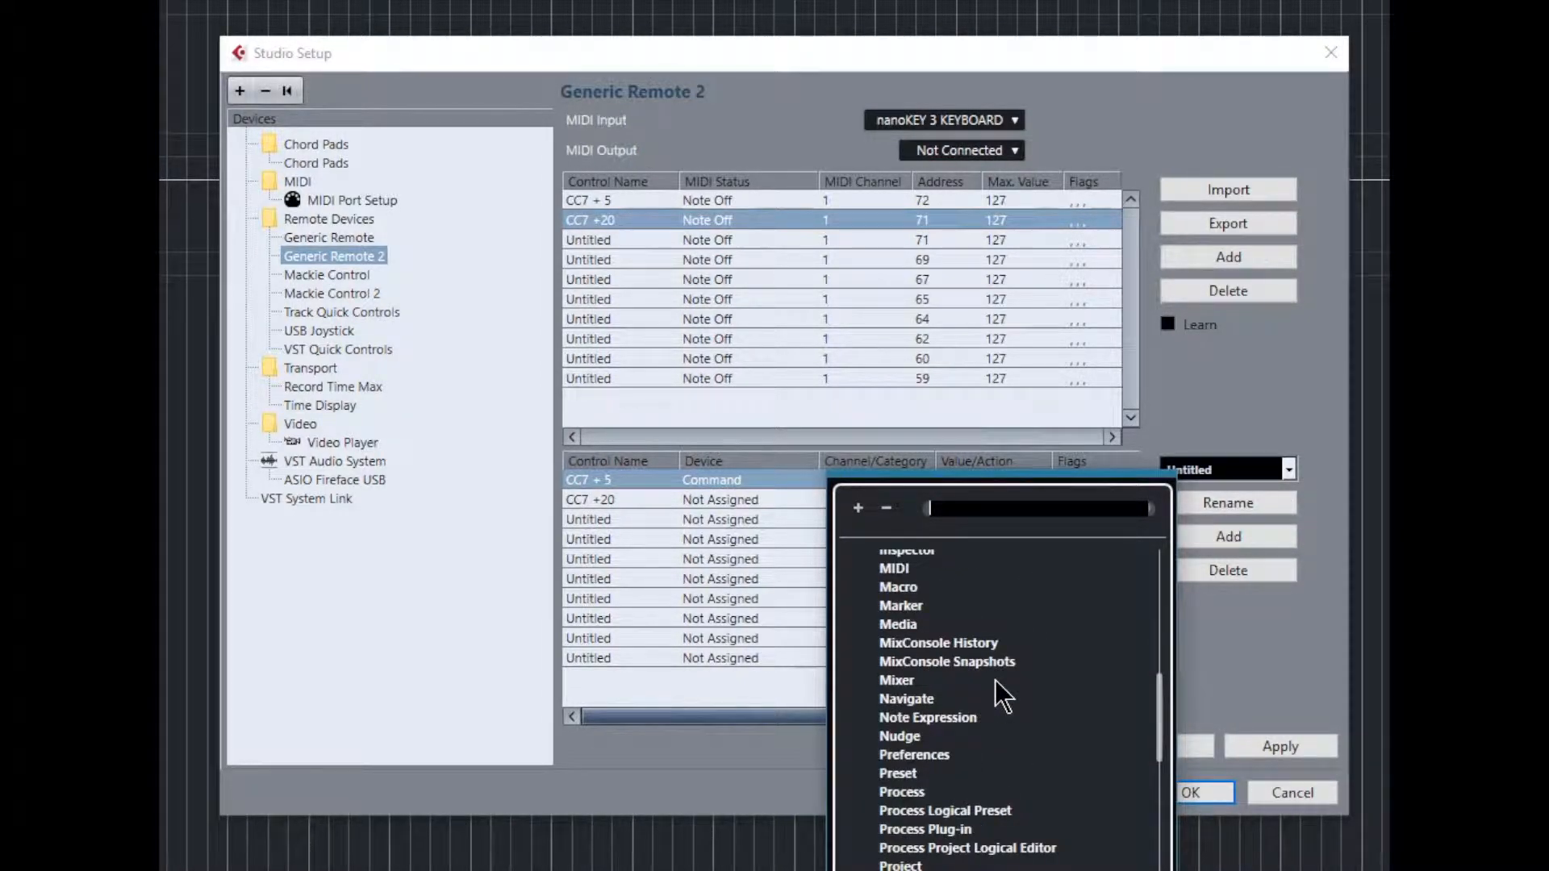
scroll(1003, 695, down, 3)
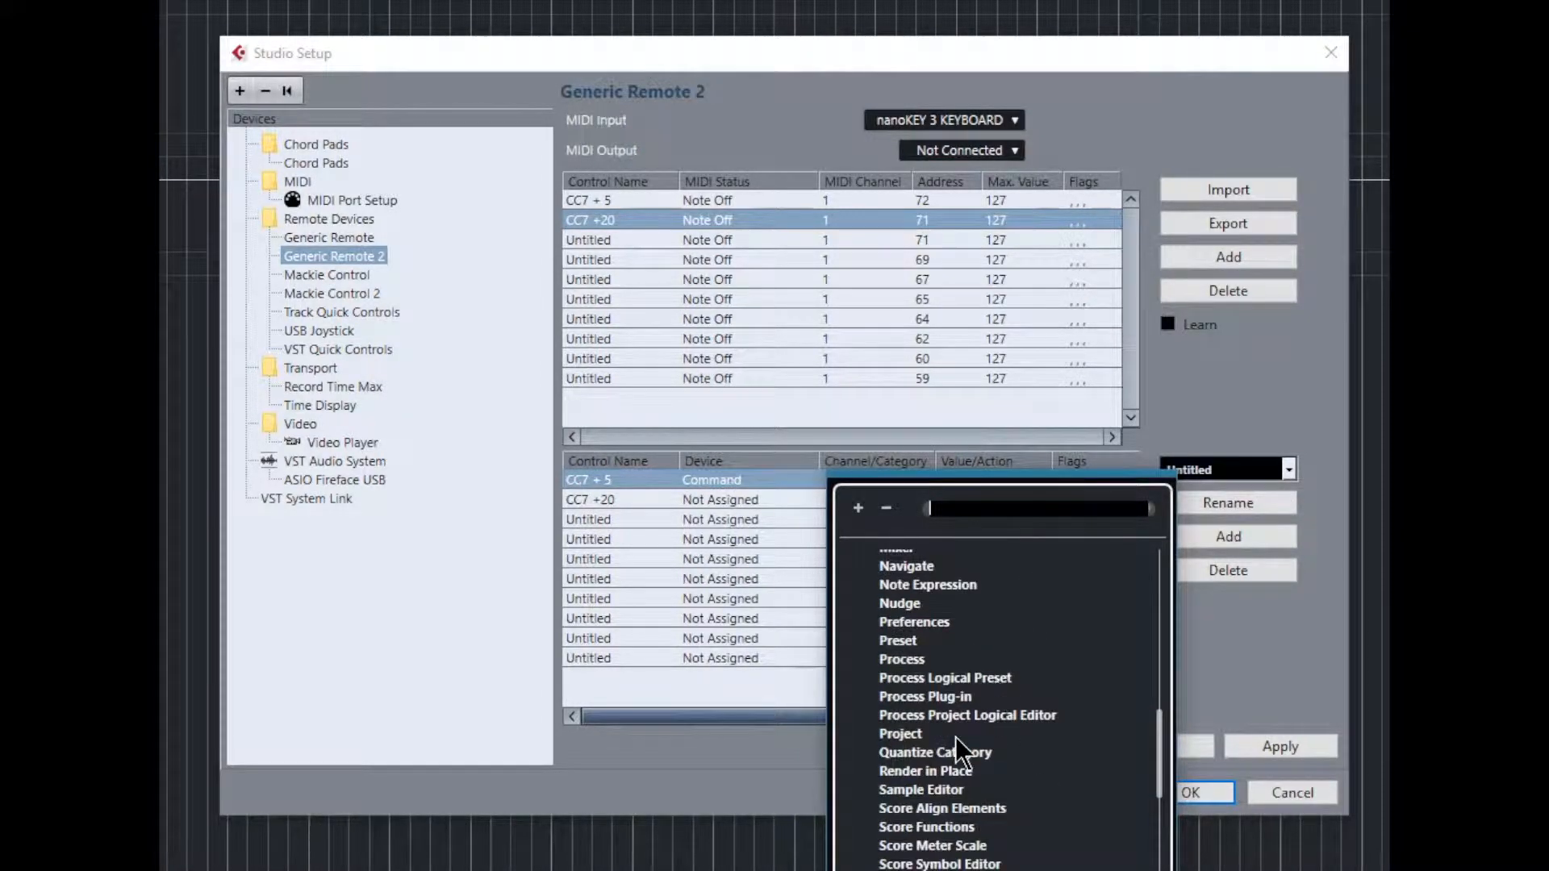
click(991, 679)
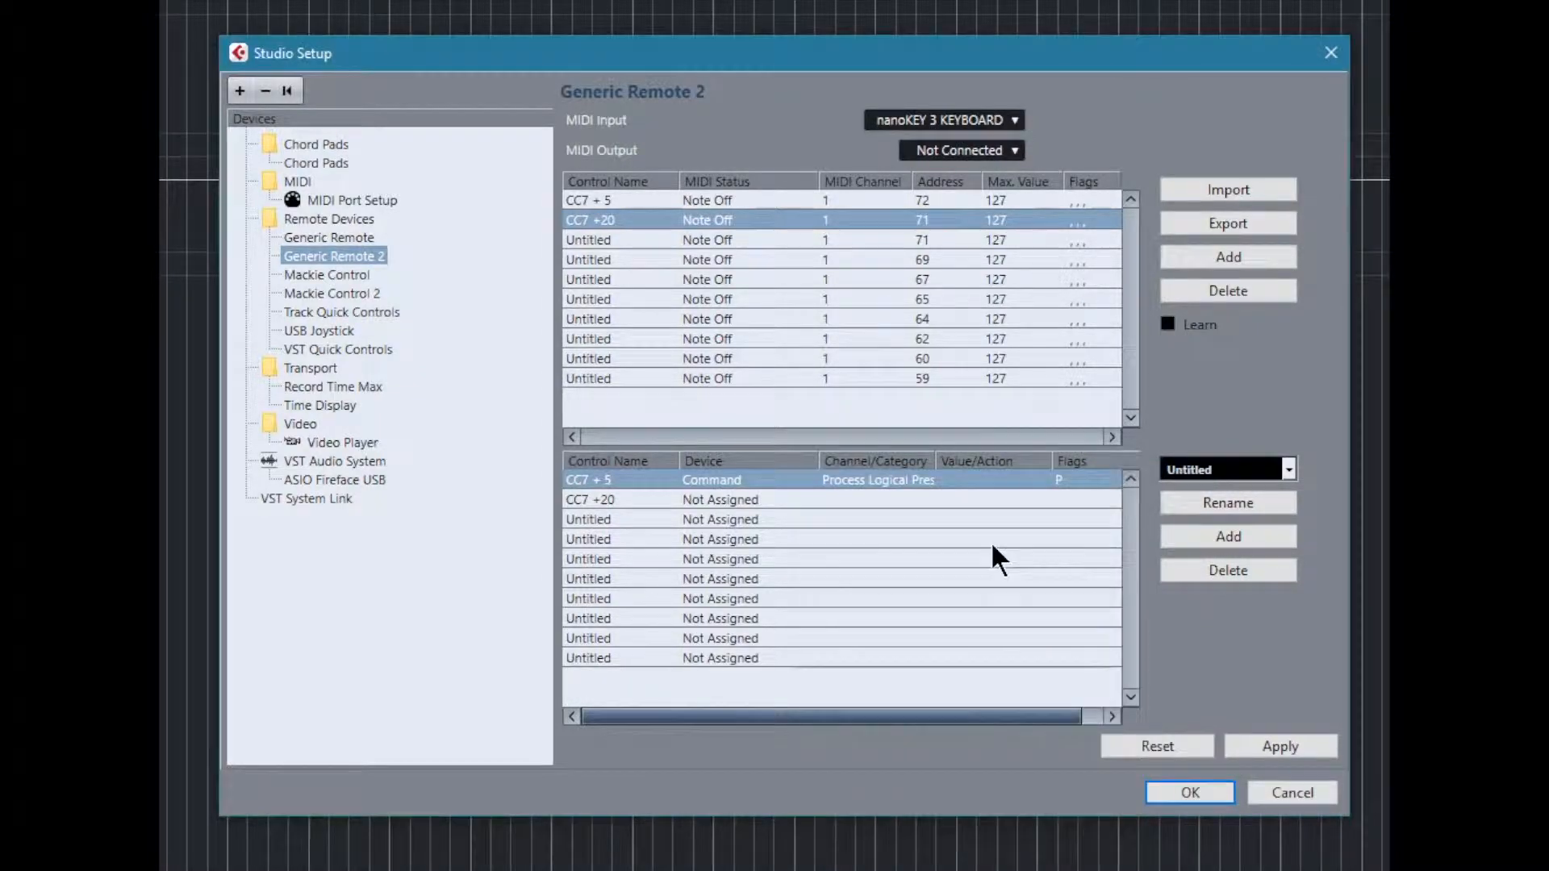
click(998, 481)
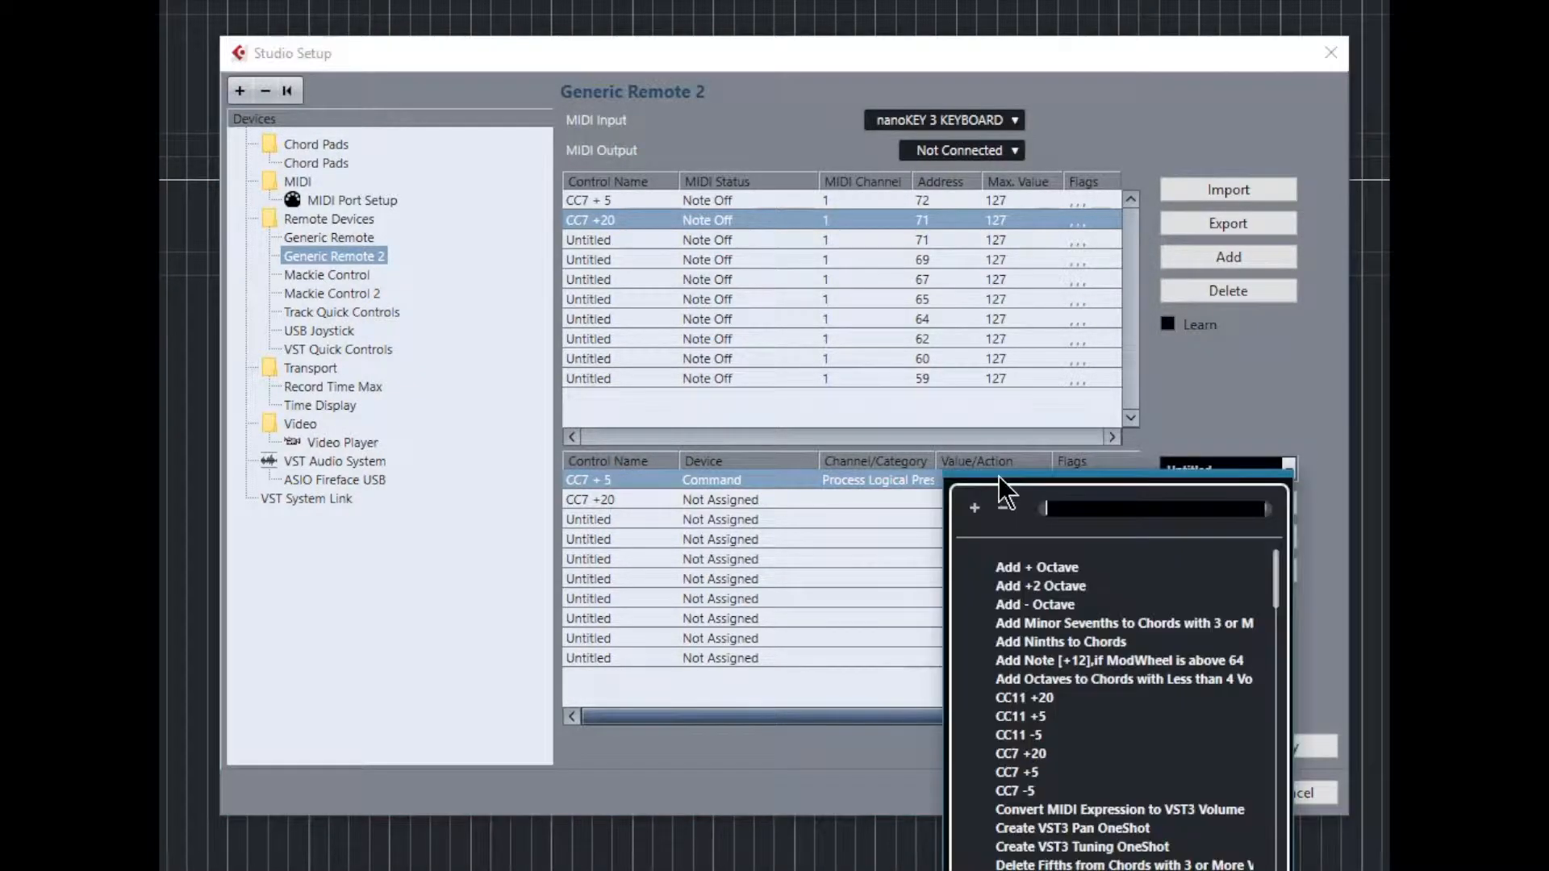
click(1026, 773)
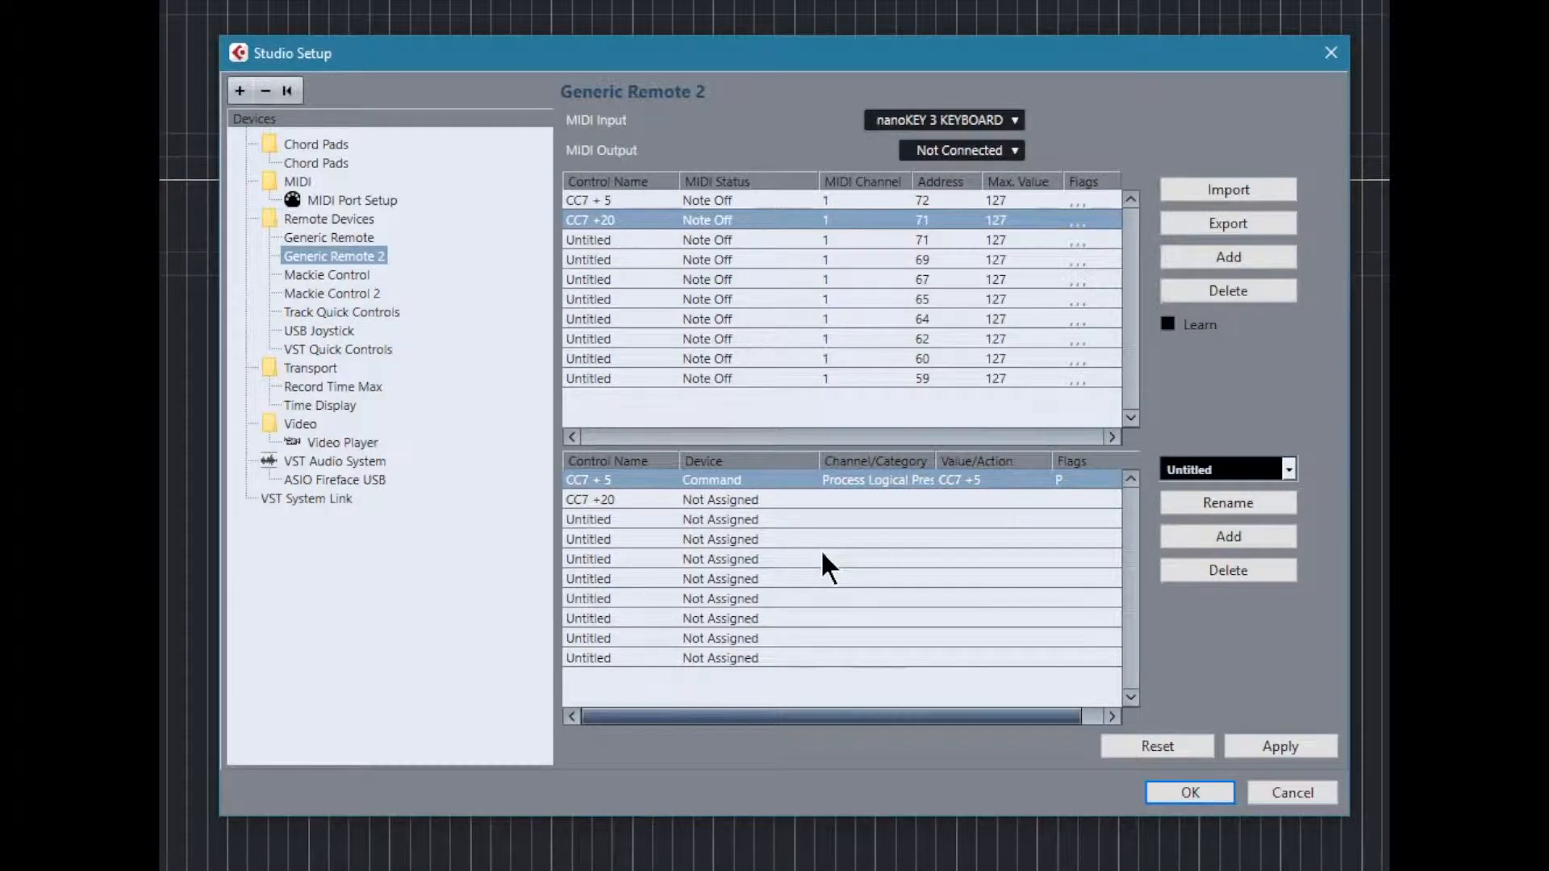
Step: Apply the Generic Remote 2 changes and look over the key and command assignments of the first Generic Remote
click(373, 238)
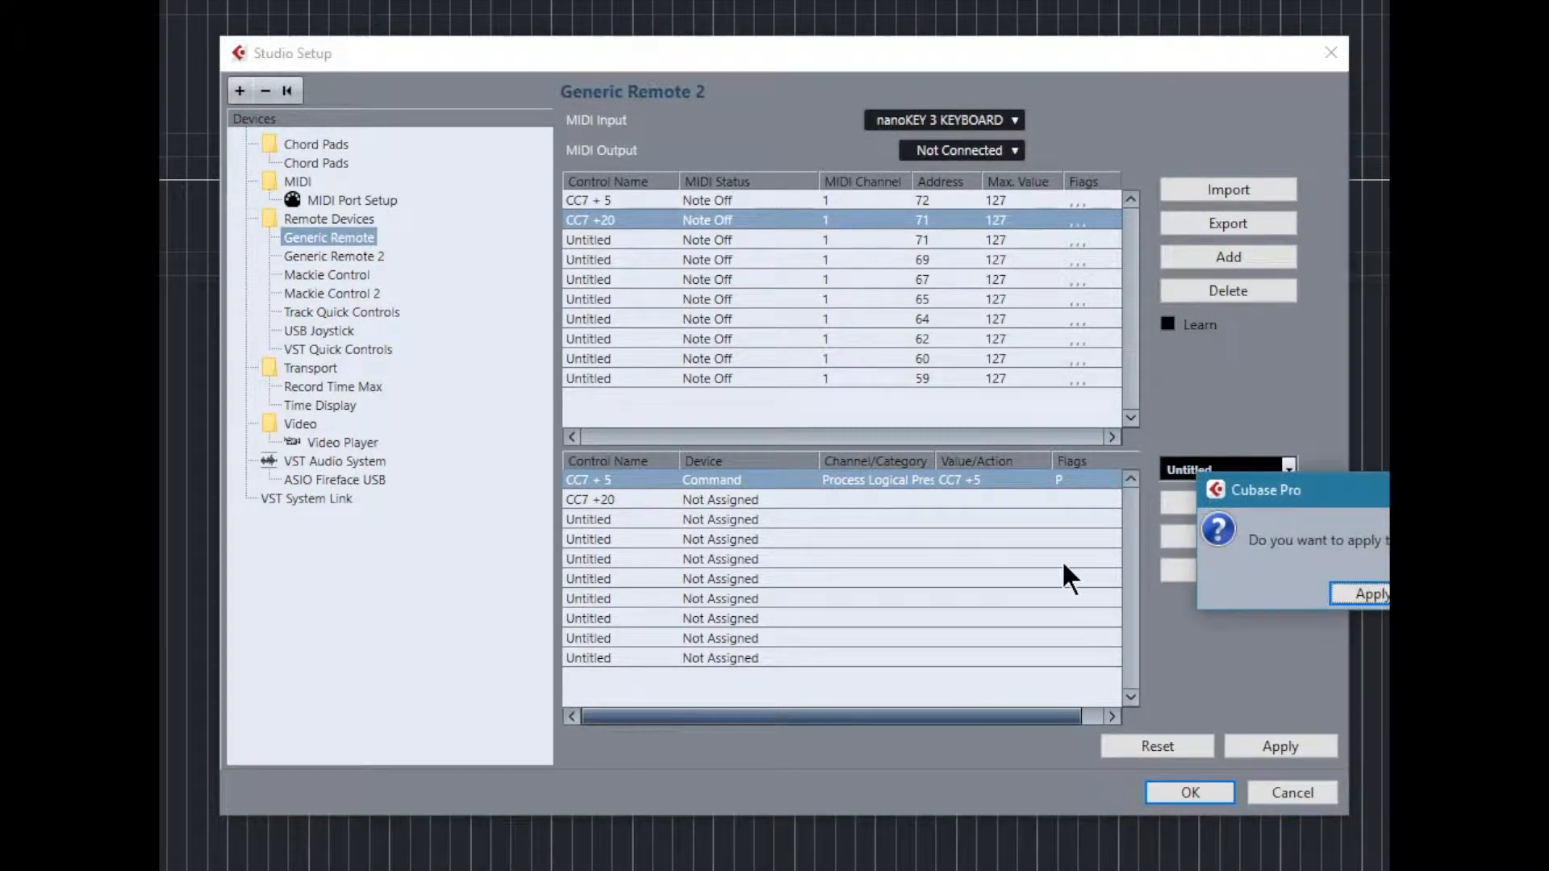
click(1370, 595)
scroll(891, 313, down, 4)
scroll(897, 330, up, 4)
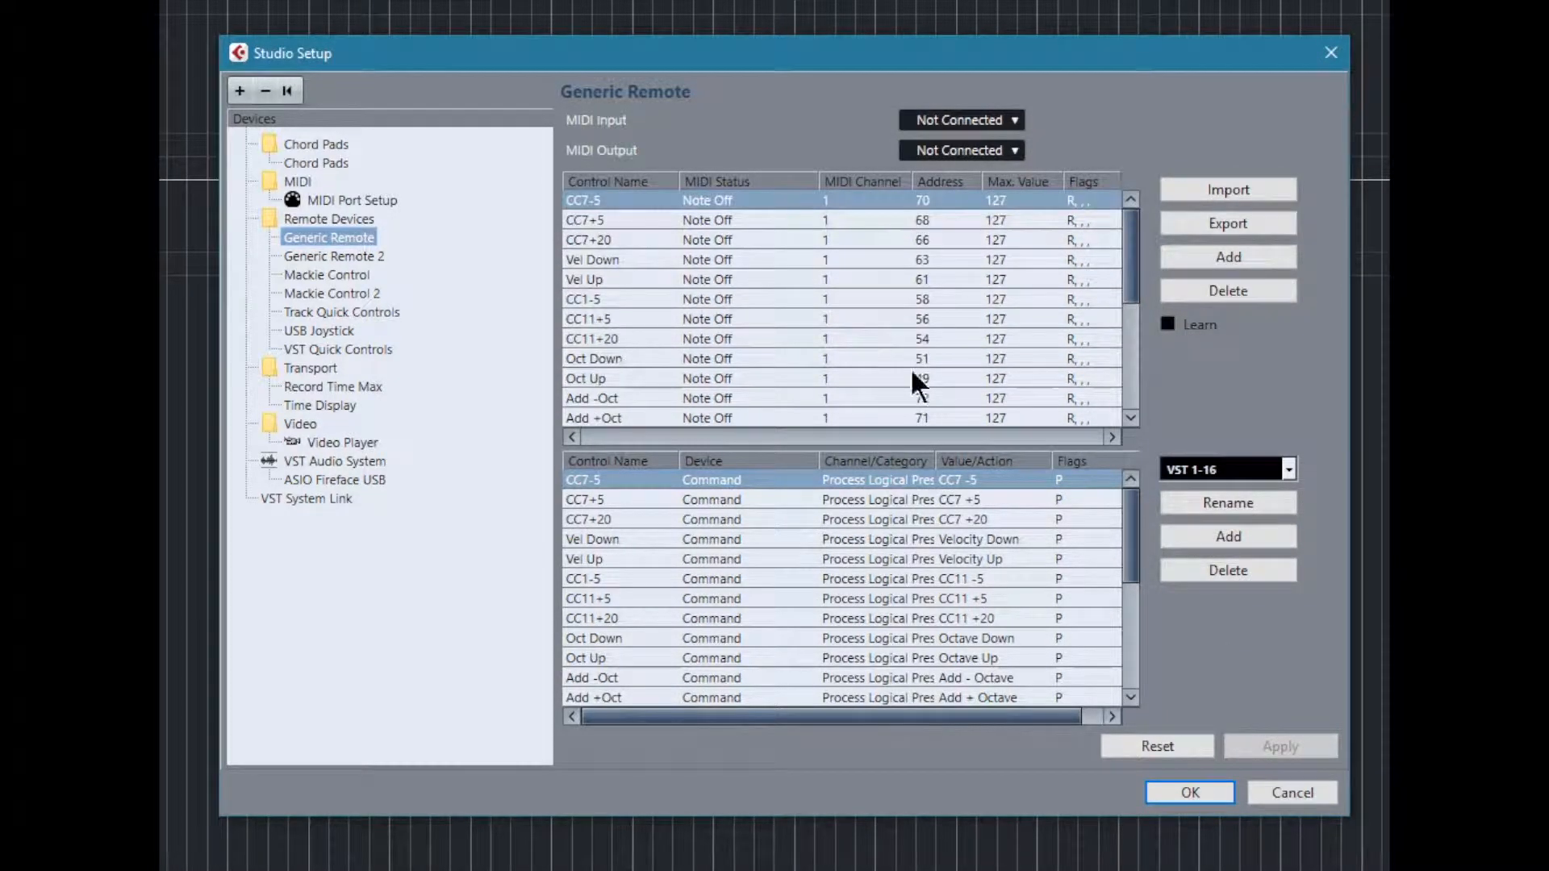
scroll(931, 597, down, 3)
scroll(912, 601, up, 4)
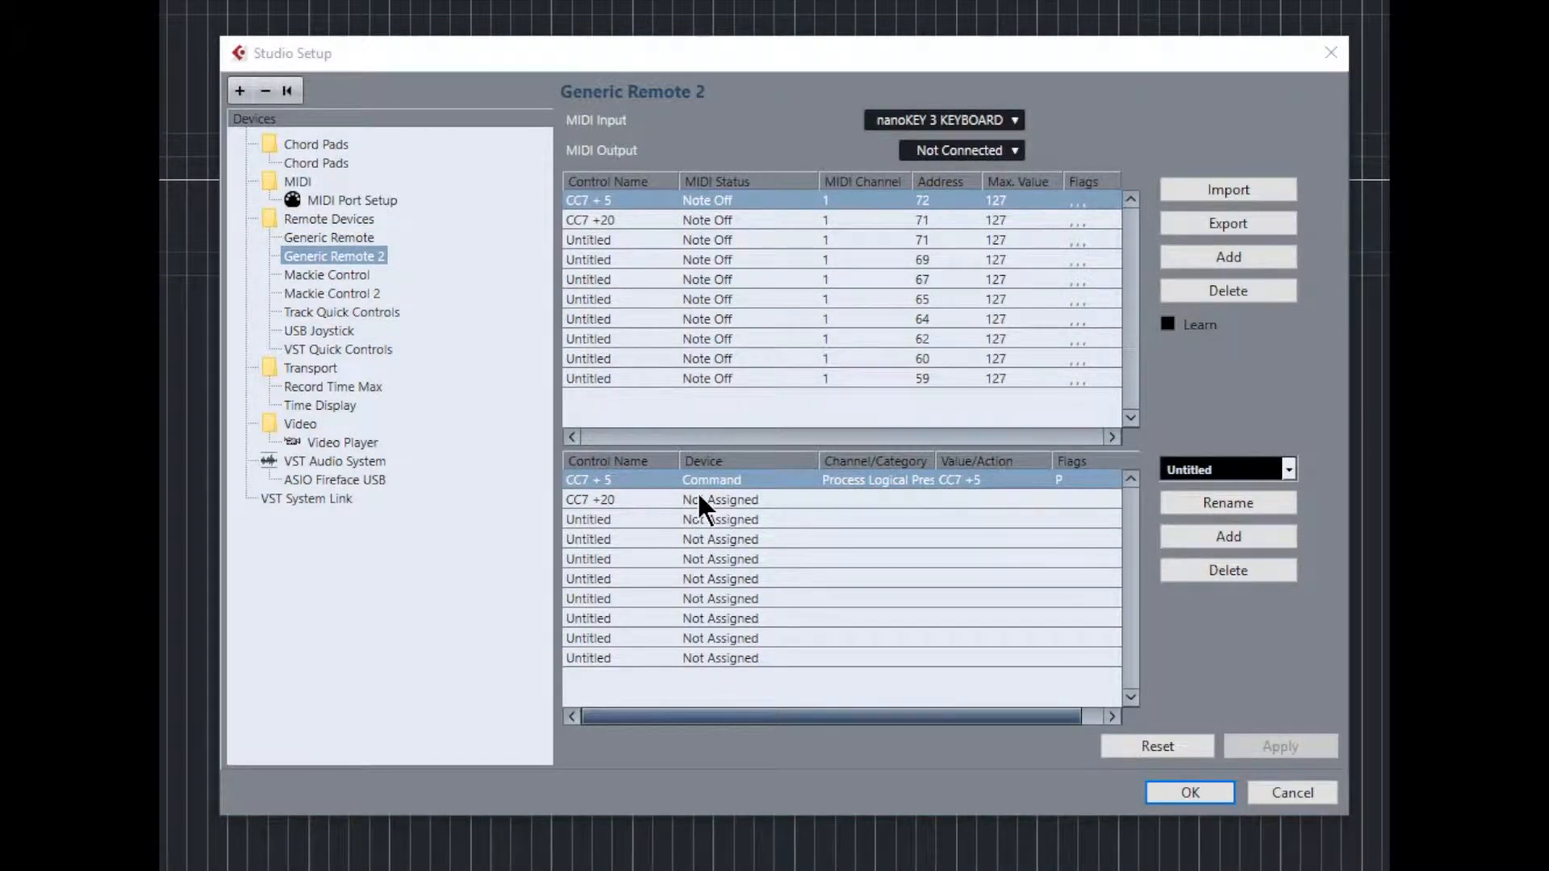
Step: Set the third control's device in Generic Remote 2 to Command and browse the available command categories
click(706, 519)
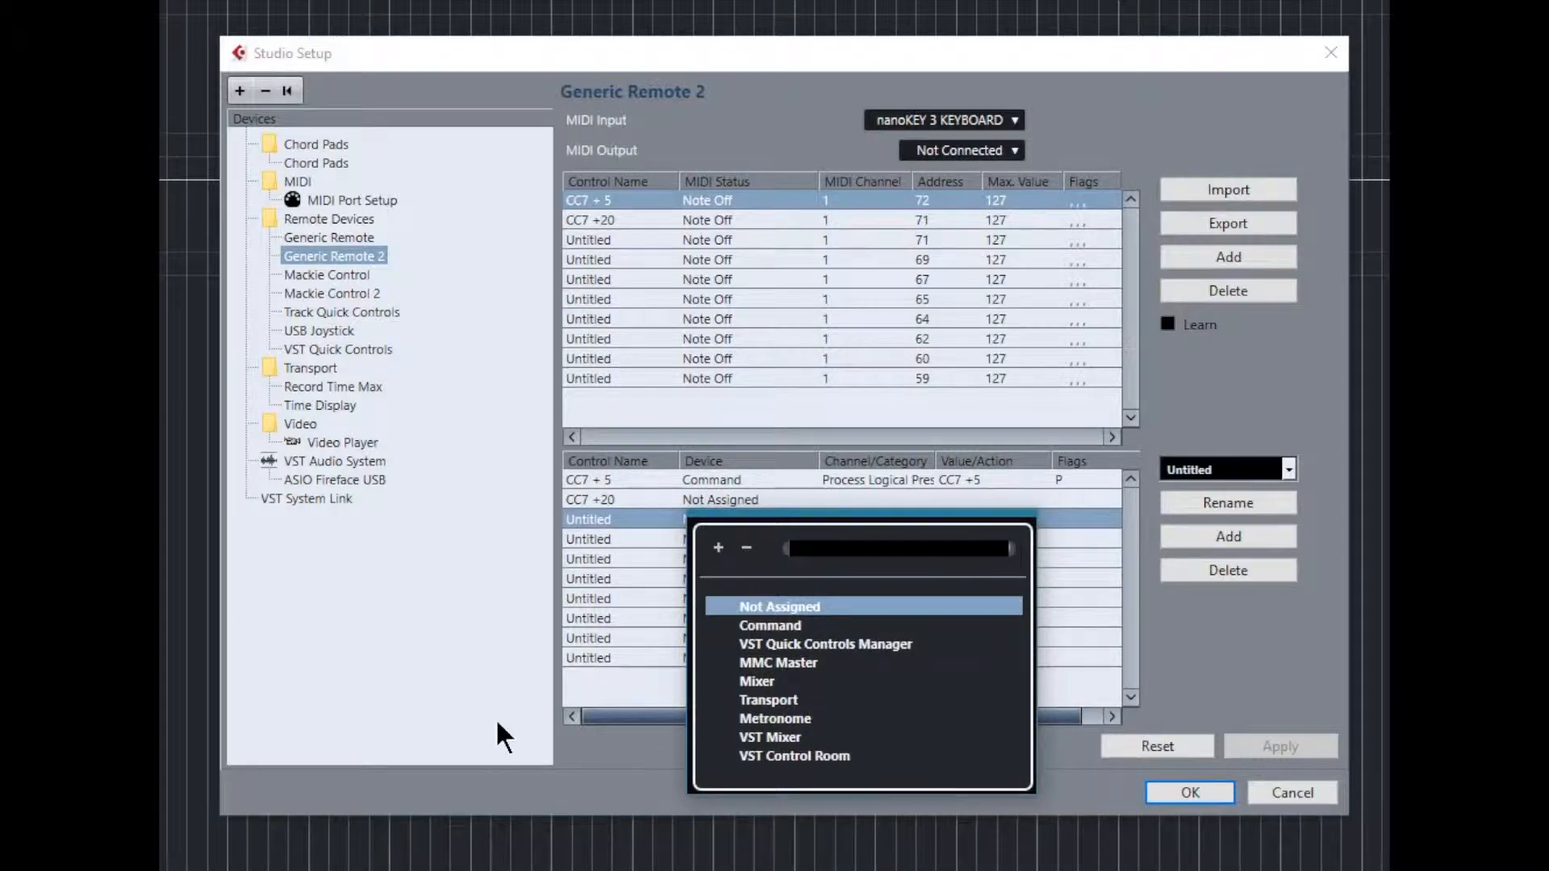
click(785, 627)
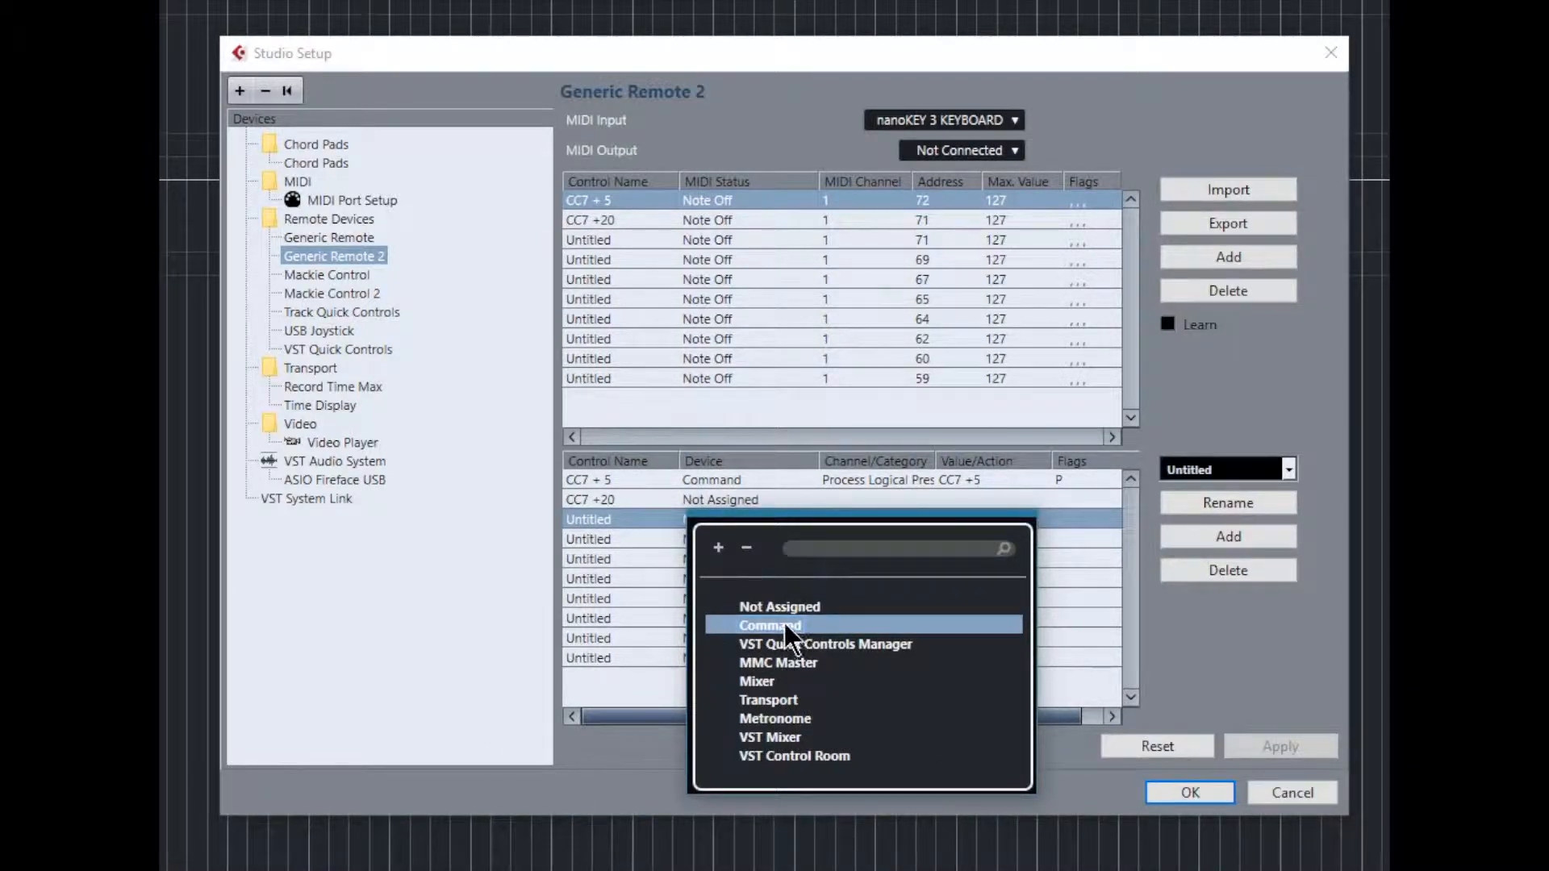
click(785, 627)
click(932, 518)
scroll(972, 690, down, 10)
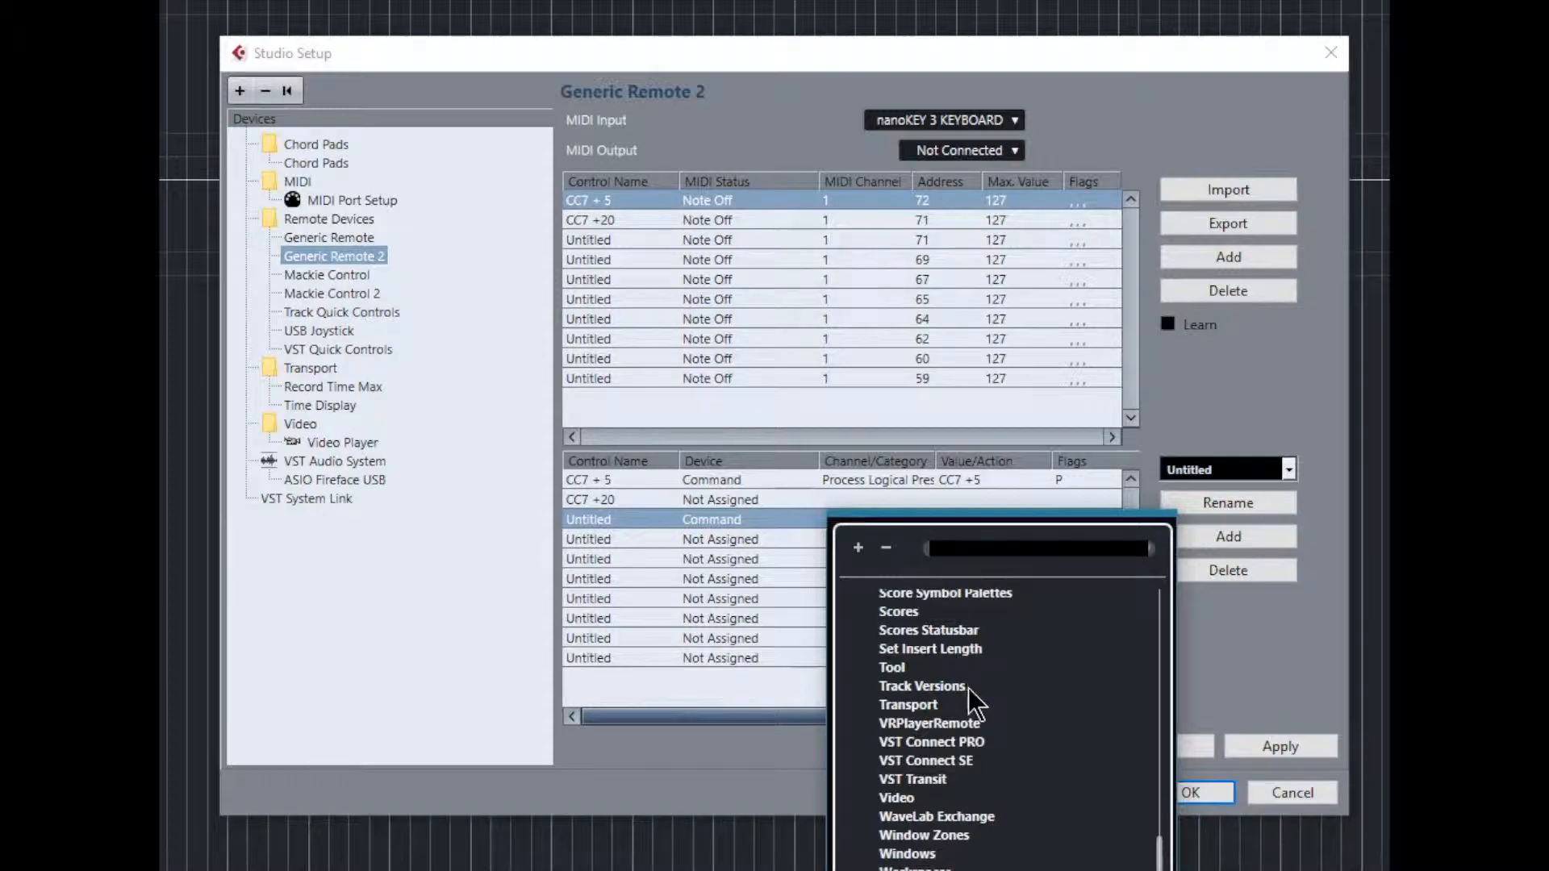
scroll(1051, 769, up, 1)
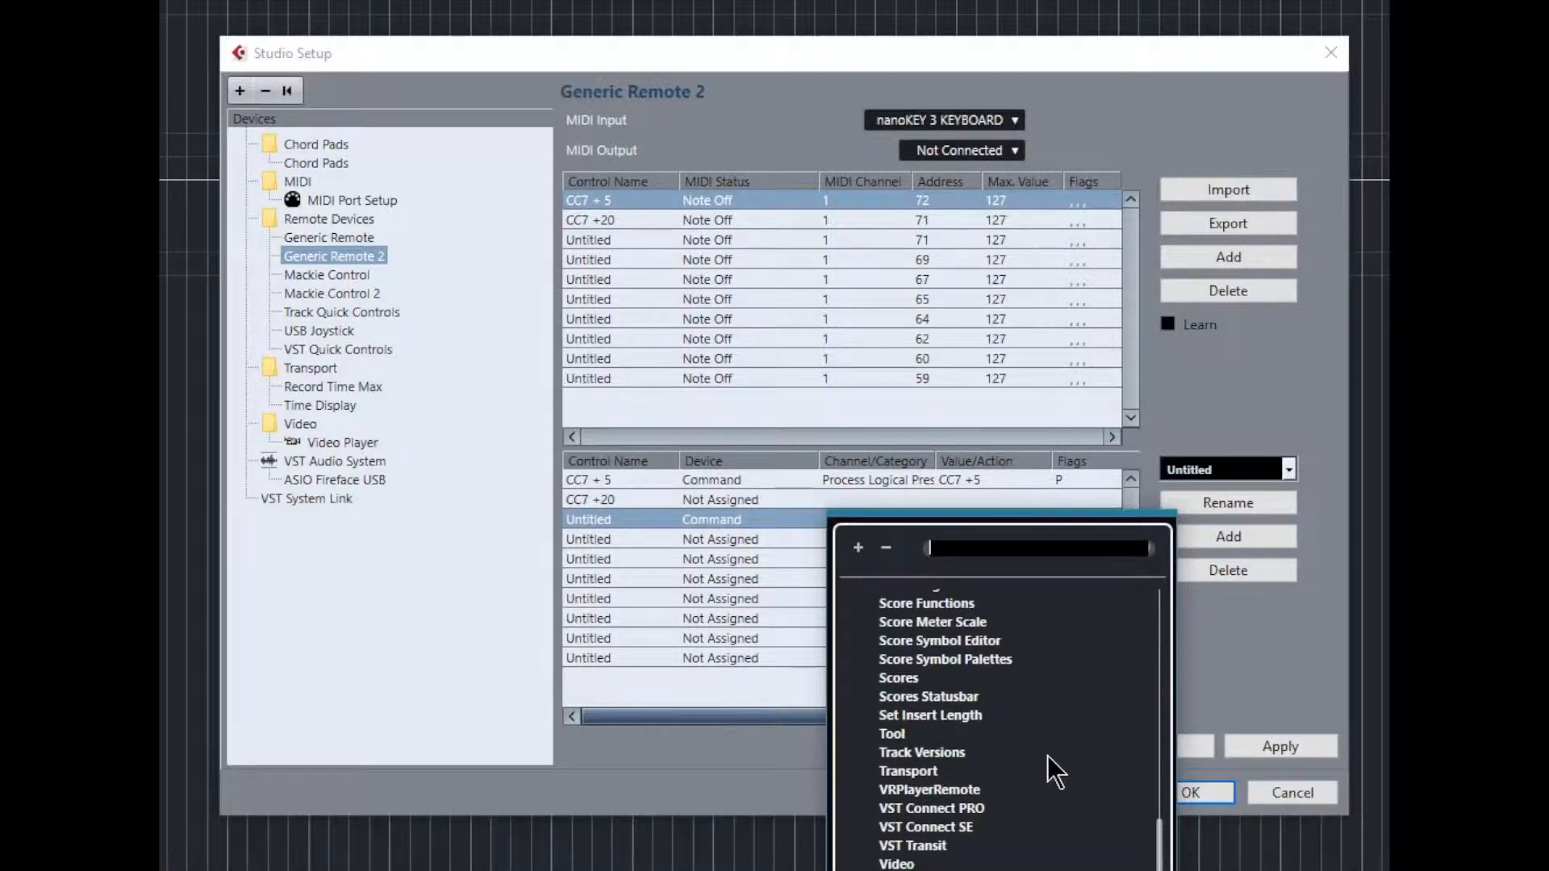
scroll(1008, 765, down, 1)
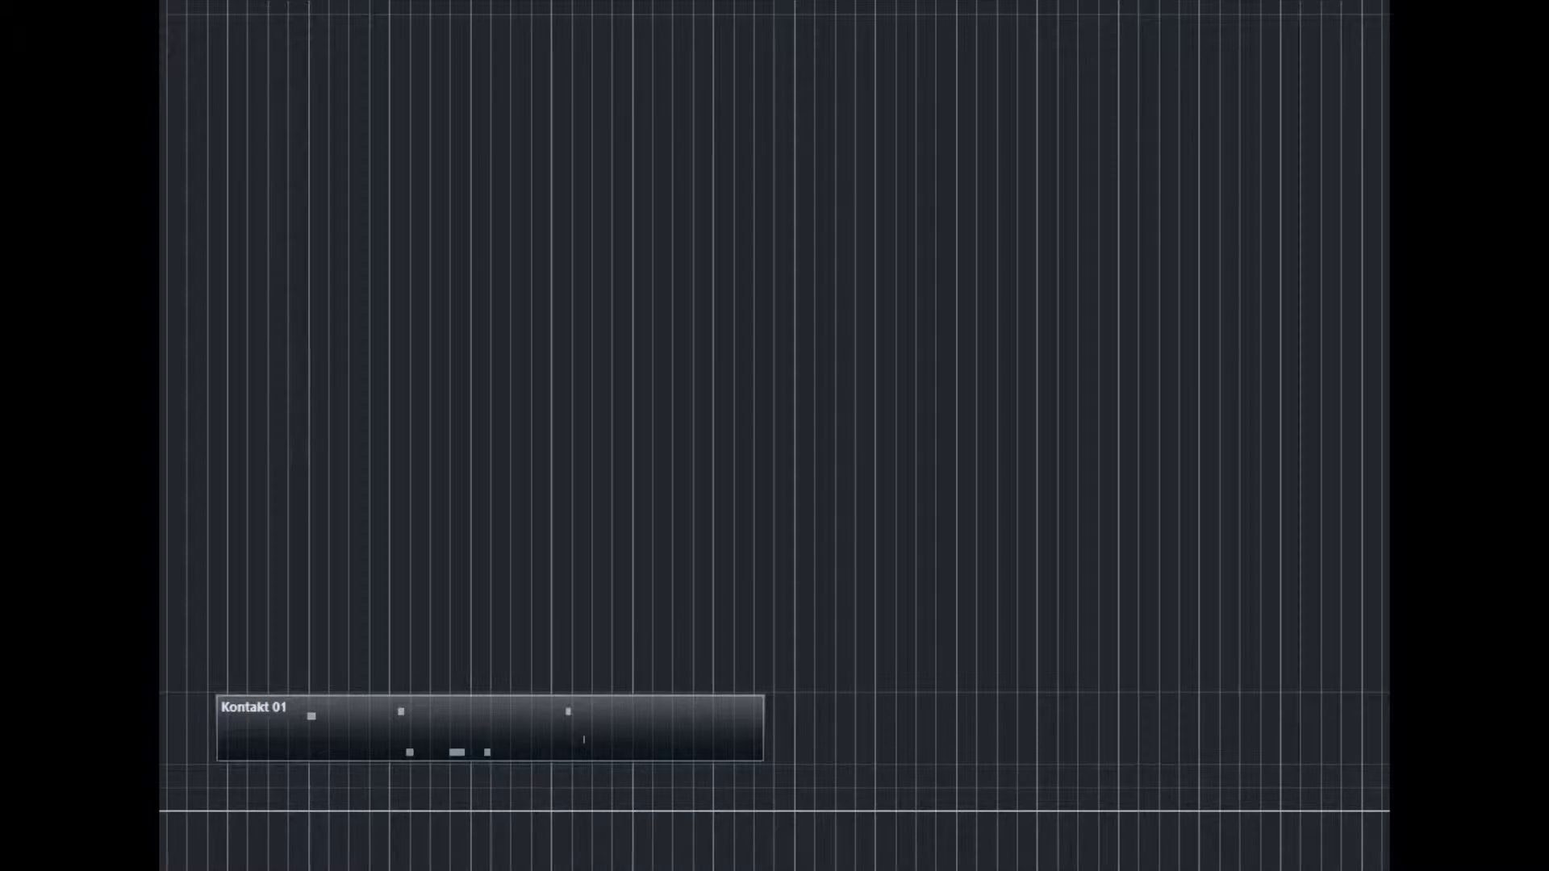
Step: Load the Novatlan Sound CC7 +5 preset in the Logical Editor, examine its filter and action, and close the editor
click(754, 255)
drag(706, 77, 770, 191)
click(448, 214)
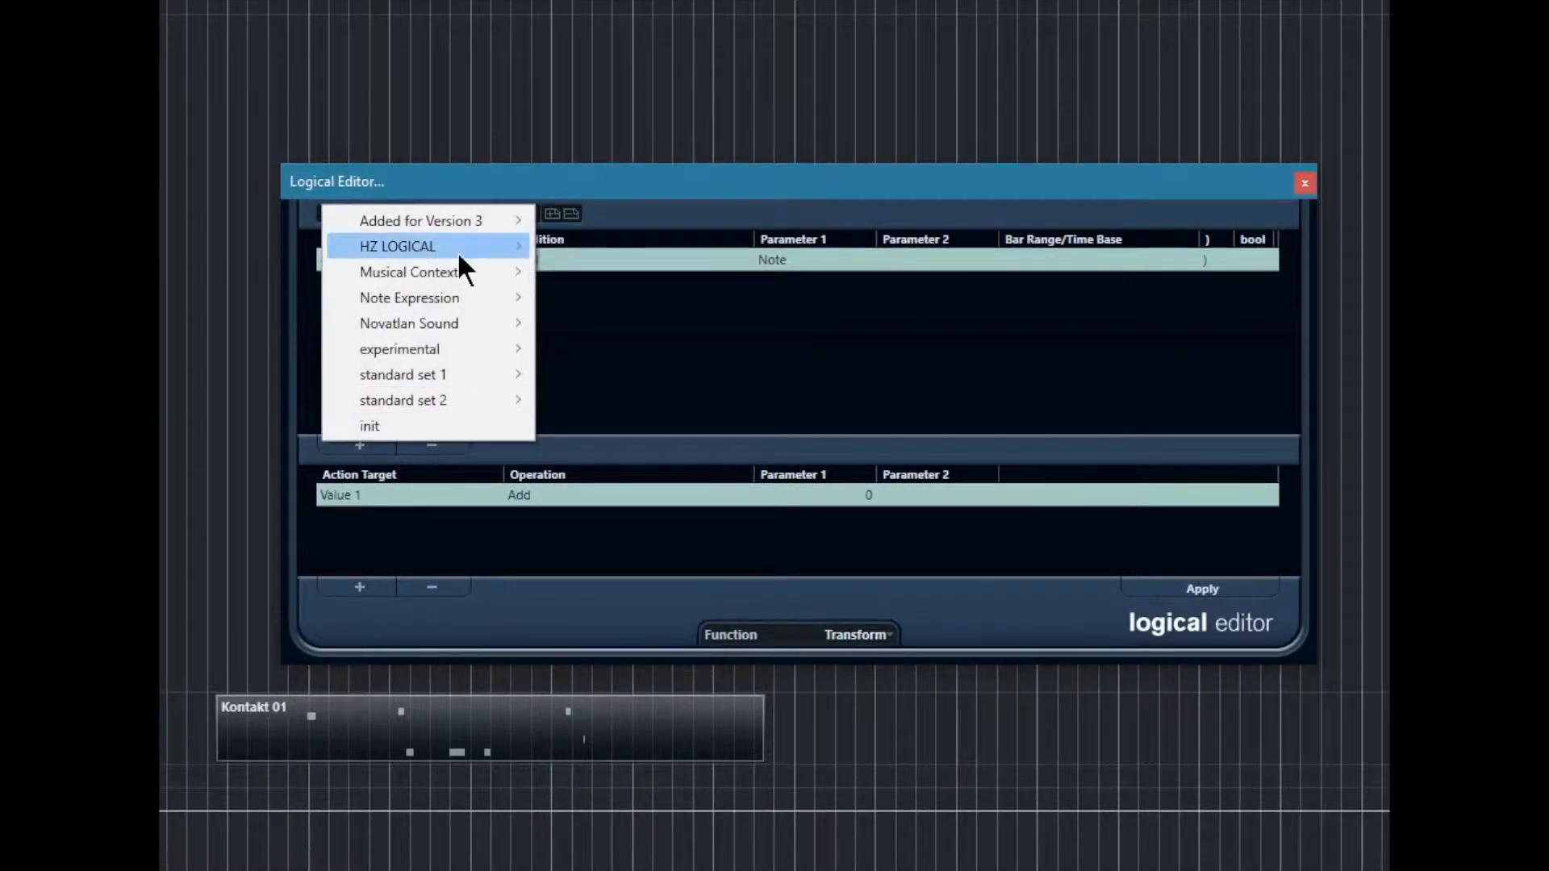
mouse_move(458, 250)
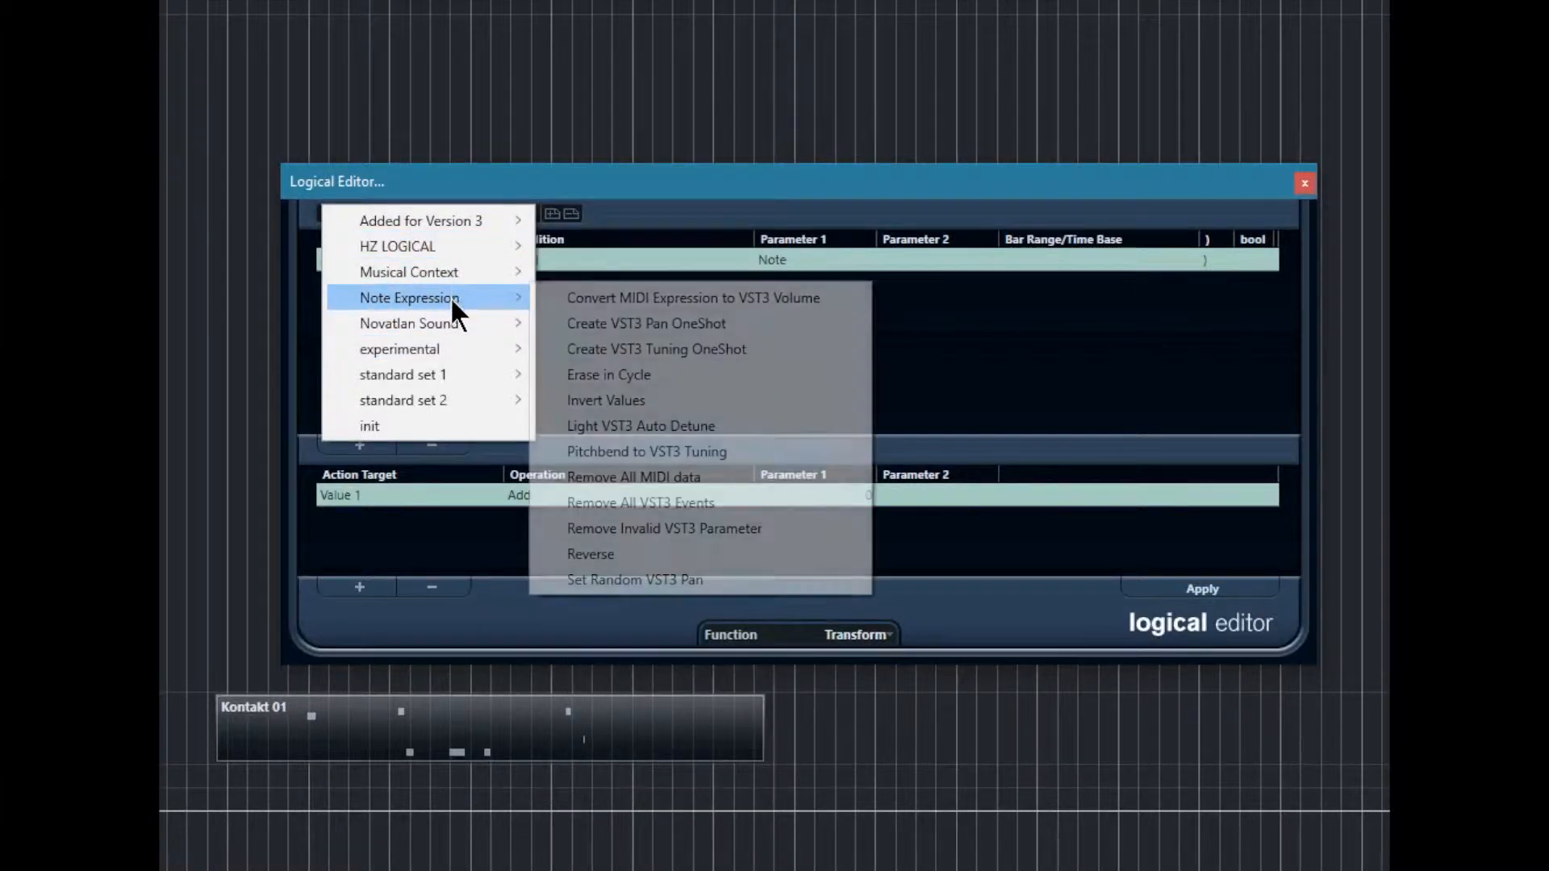
mouse_move(461, 318)
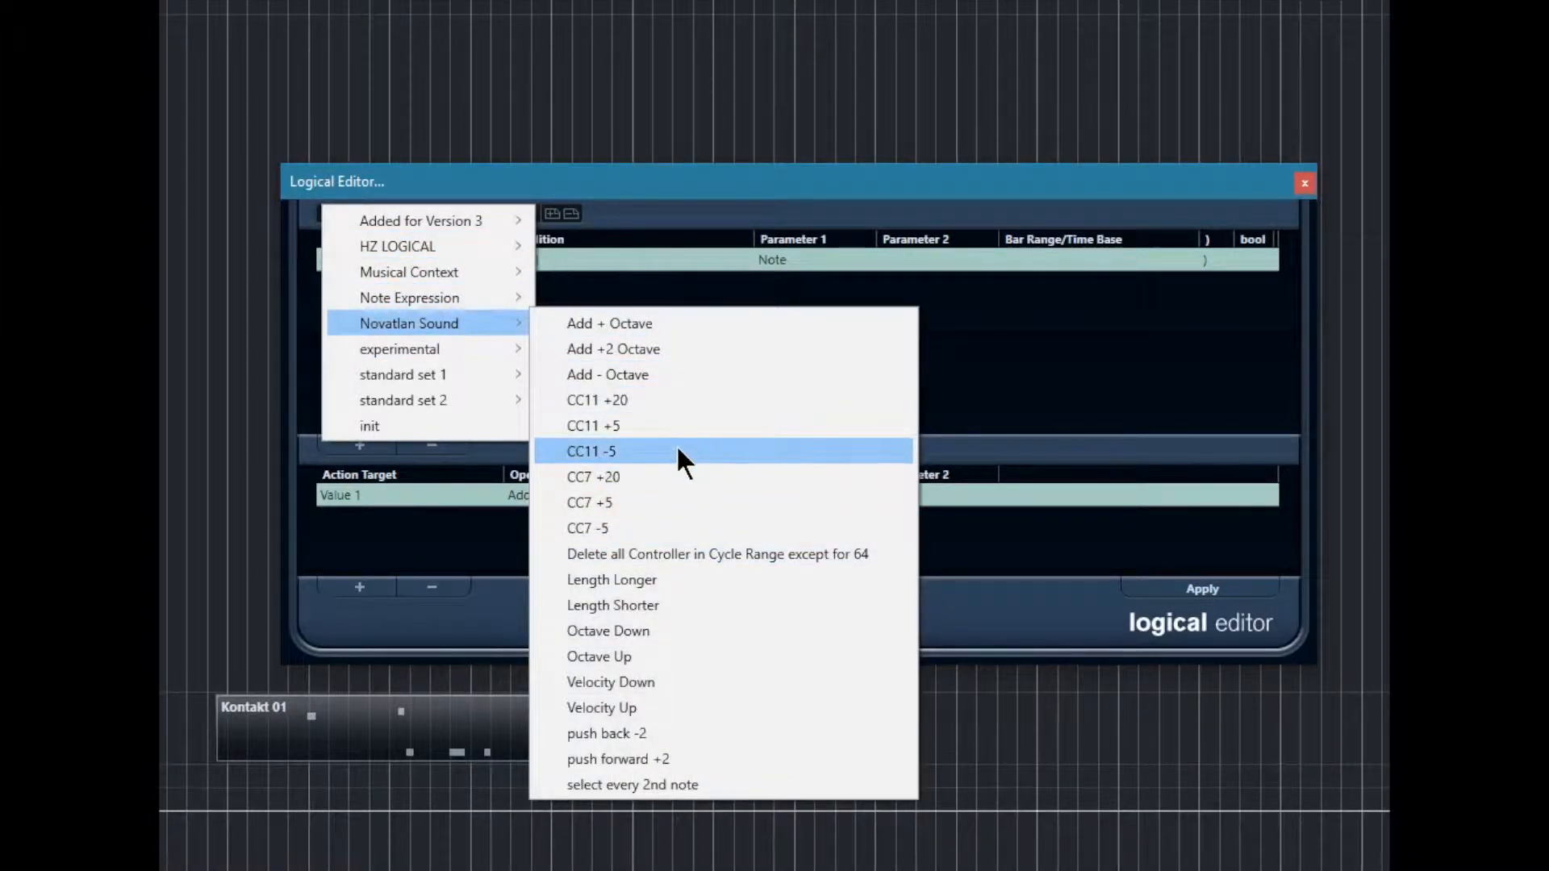
click(648, 503)
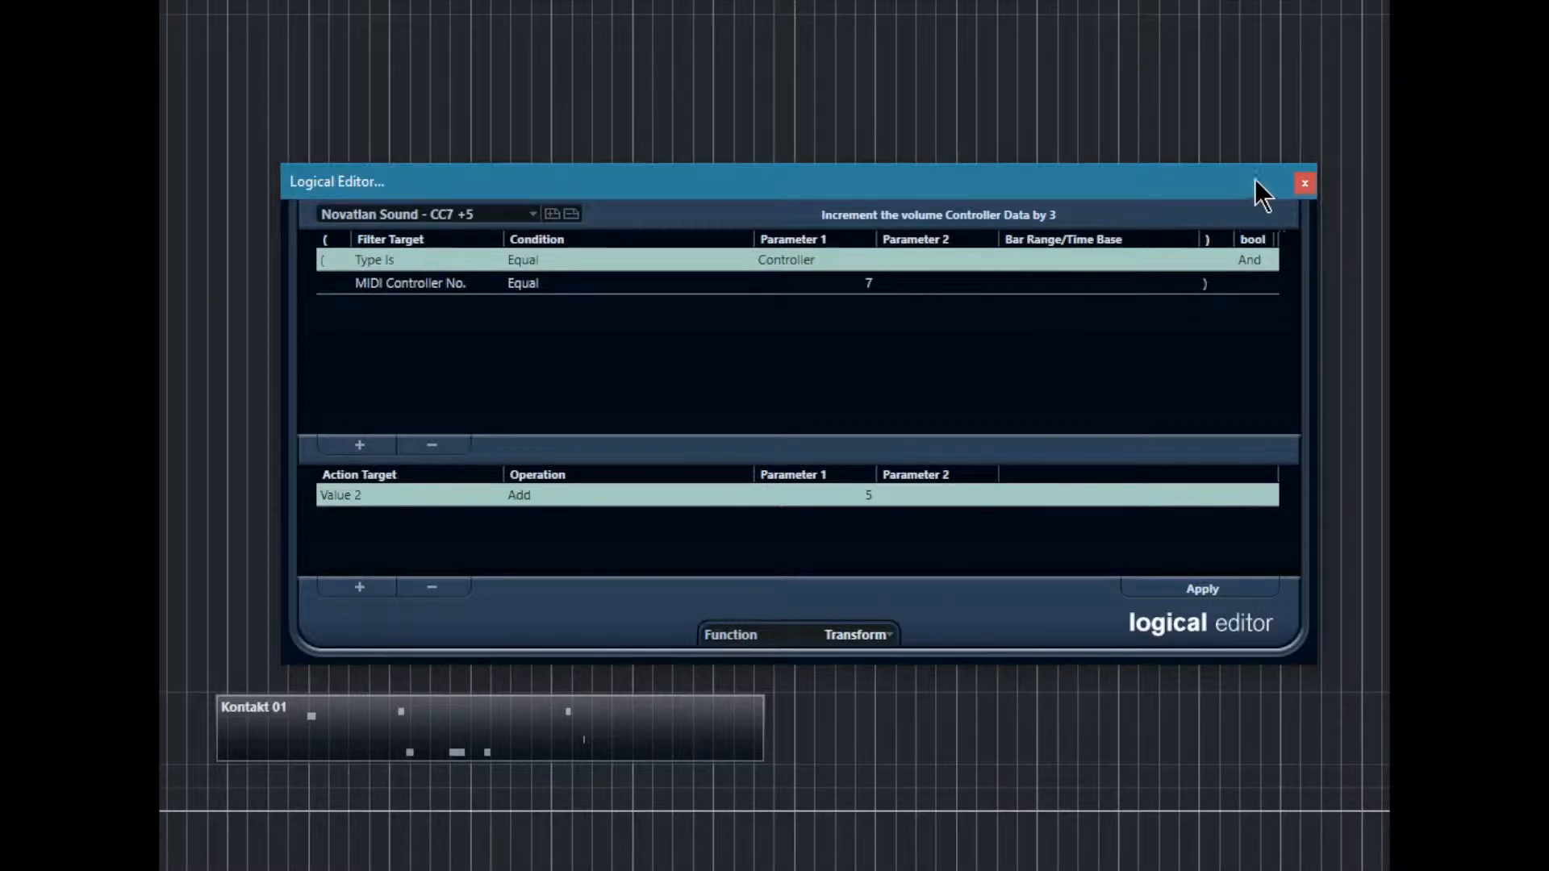
click(1305, 185)
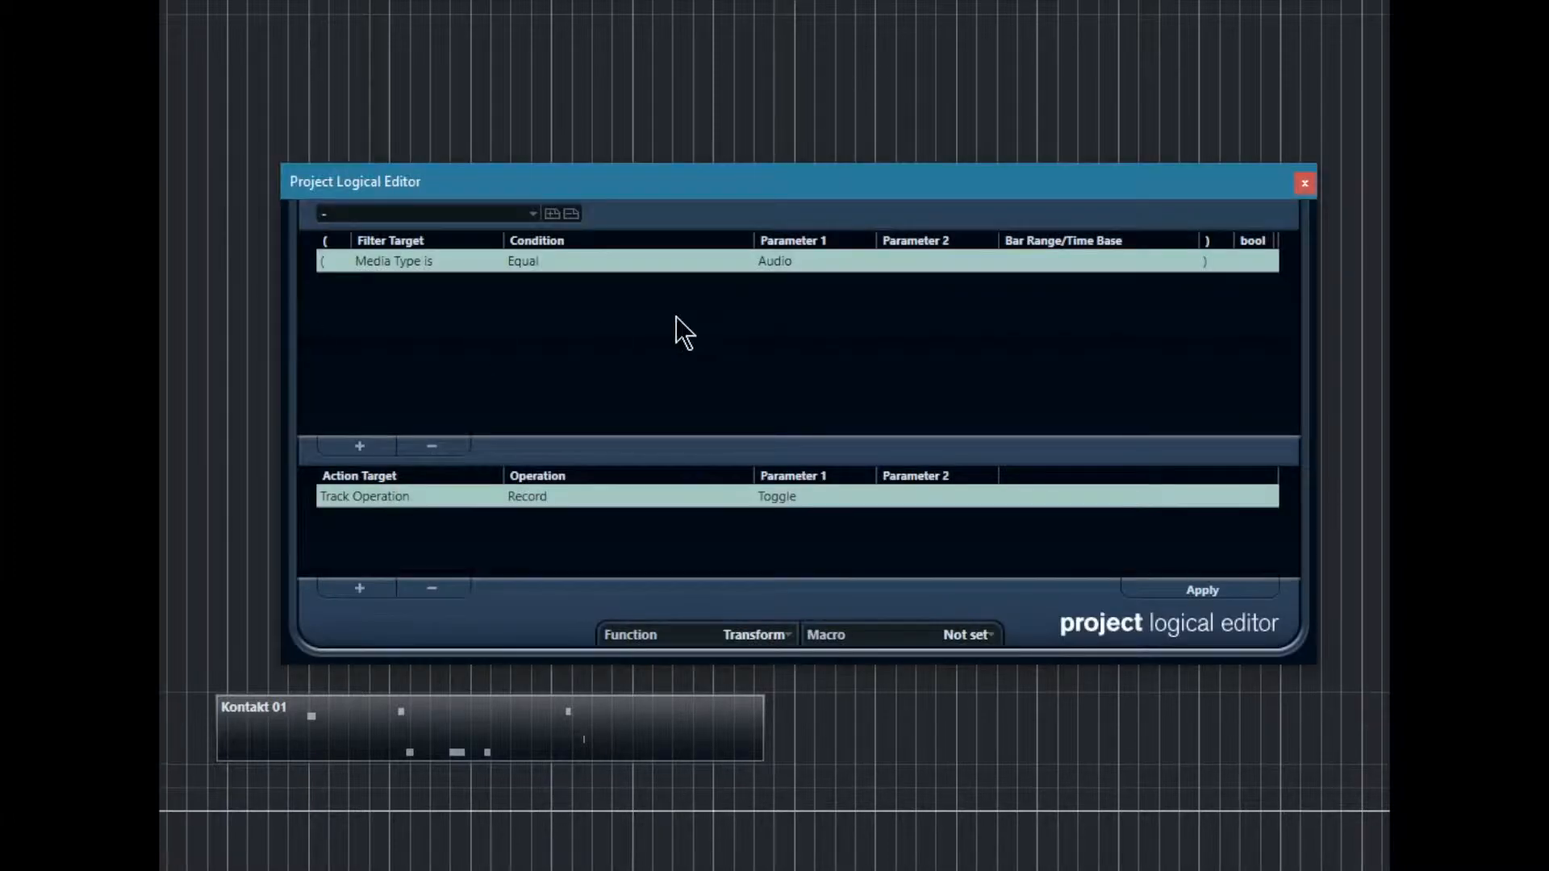
Step: Load the Tracks - Delete MIDI tracks preset in the Project Logical Editor and open the Media Type condition's parameter options
click(401, 213)
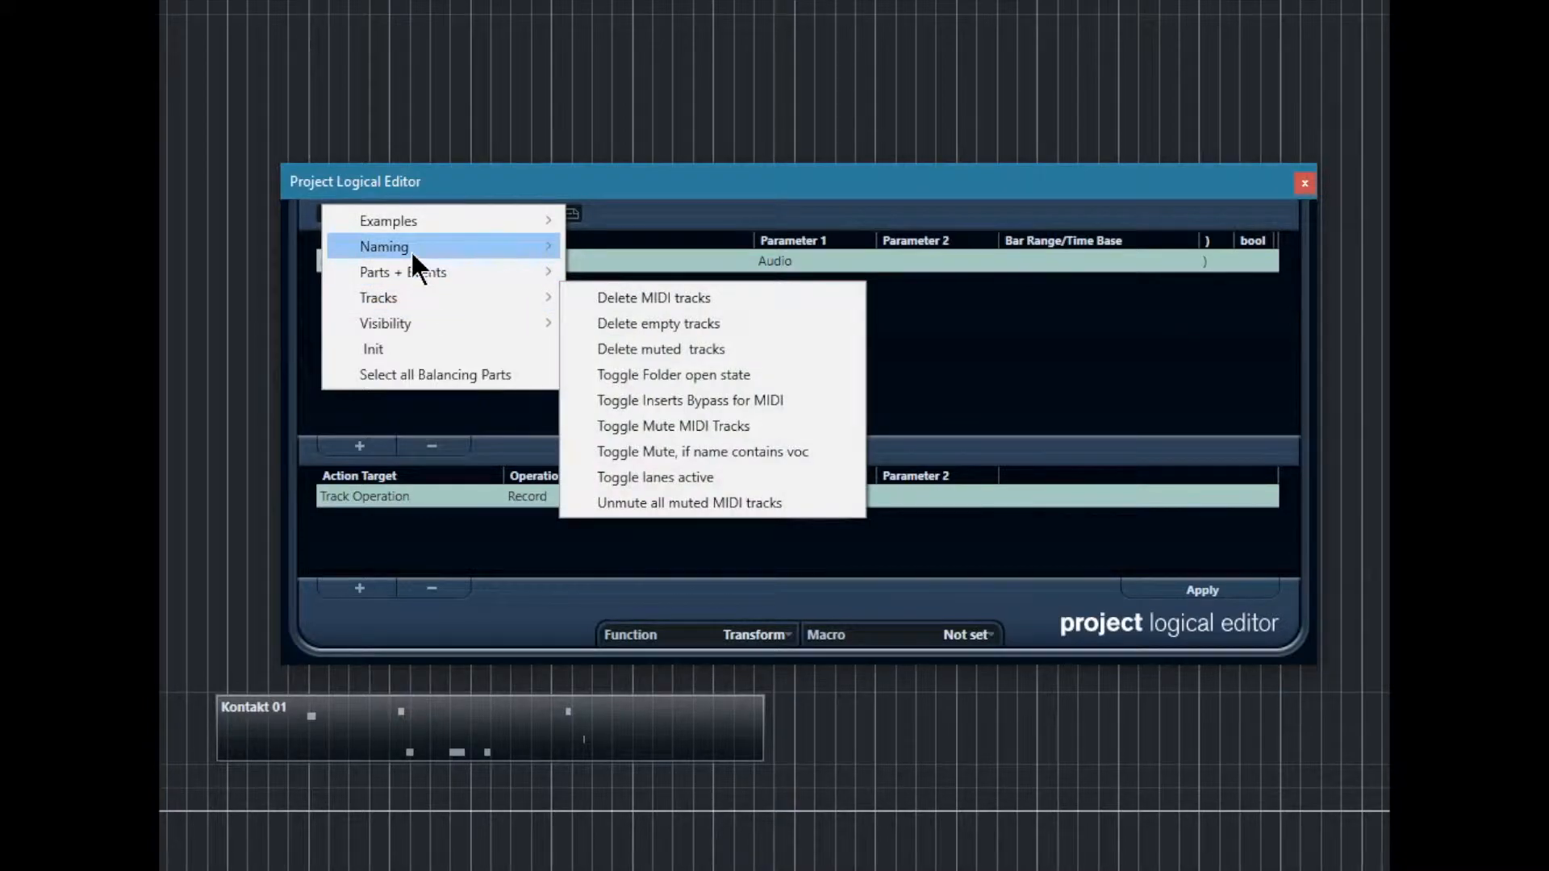
click(650, 299)
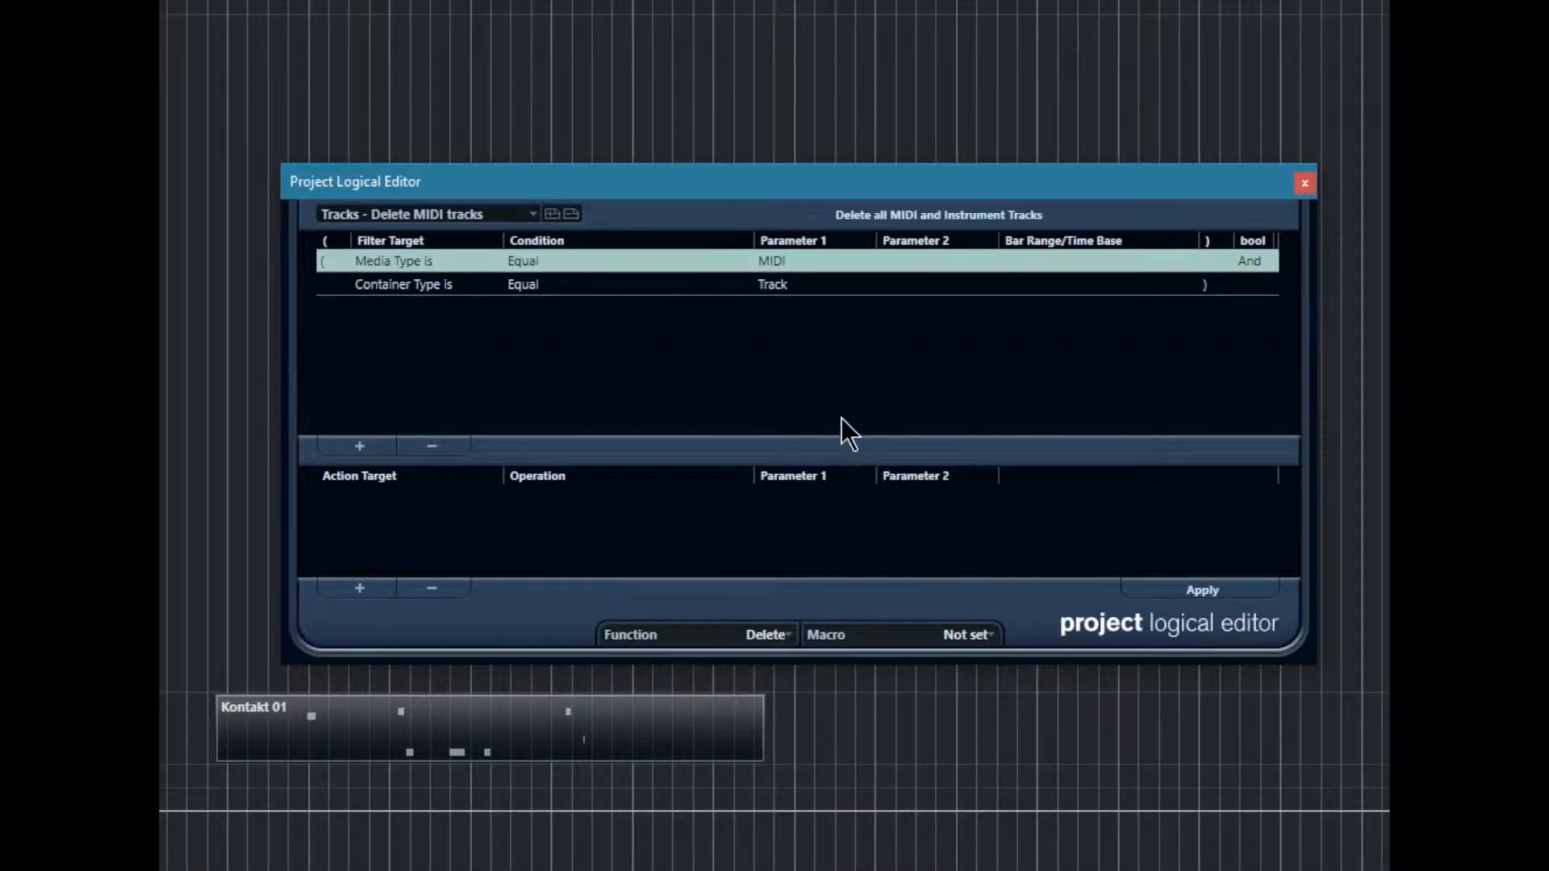
click(782, 261)
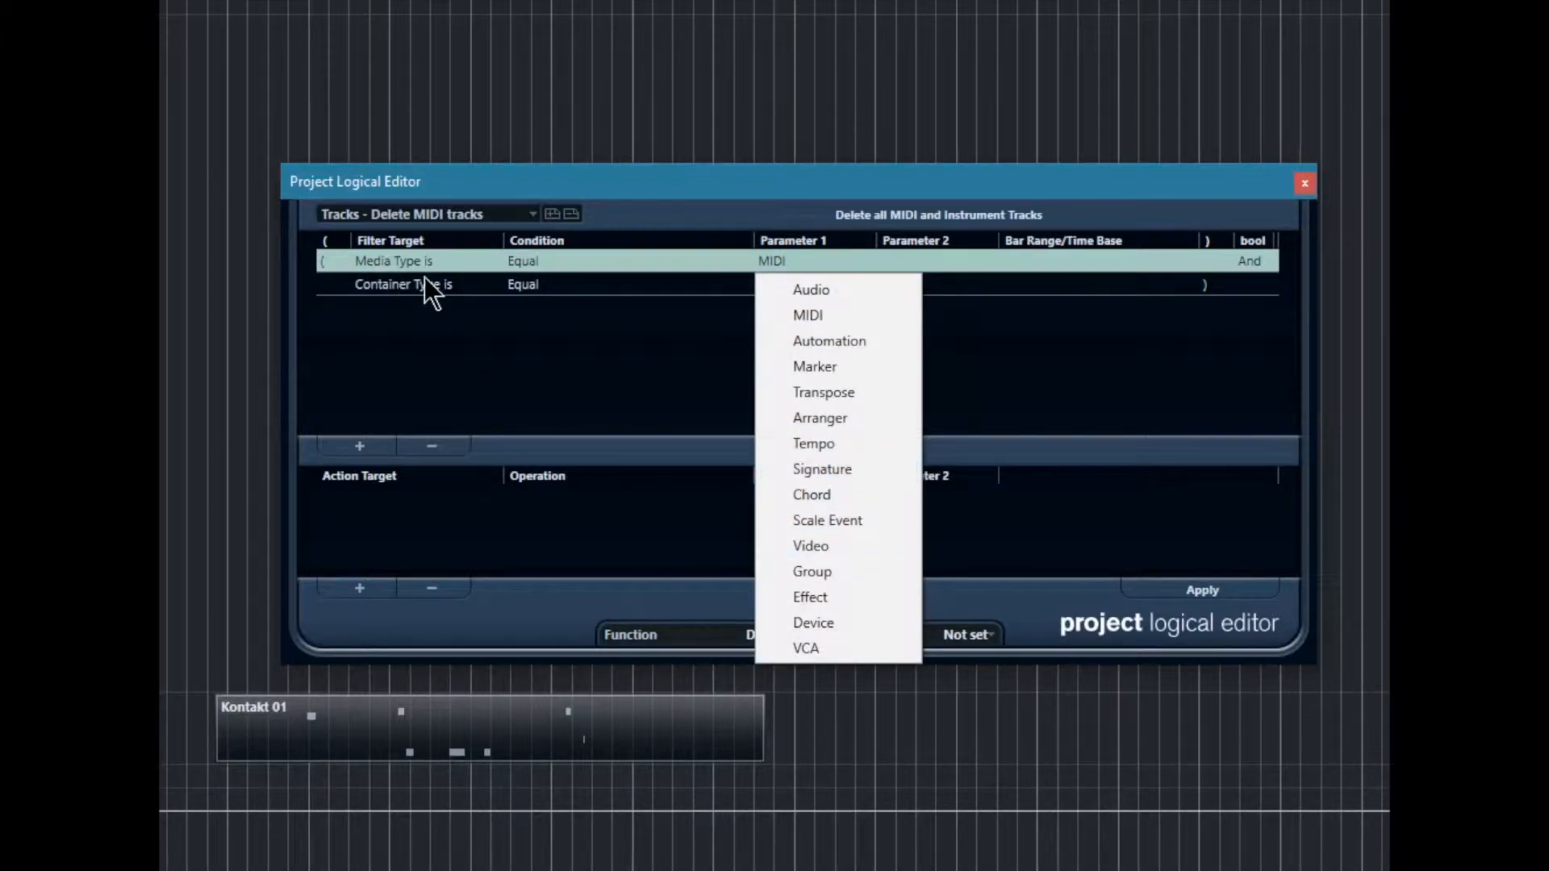
Step: Show the macros in the Key Commands window and expand the Mute/Unmute Balancing Events macro to view its commands
click(477, 344)
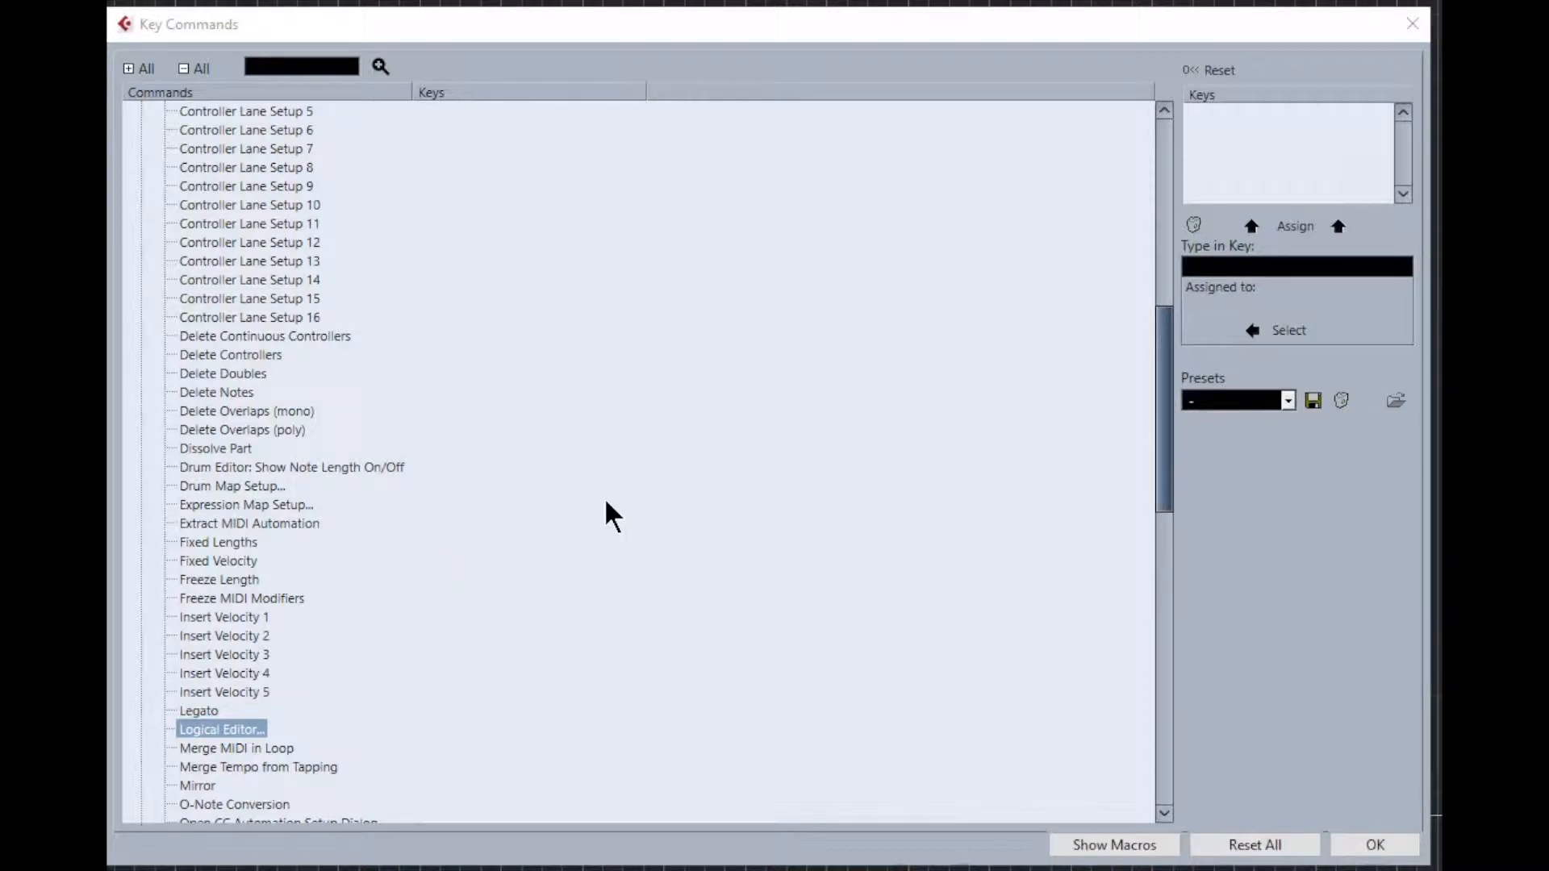
click(1114, 843)
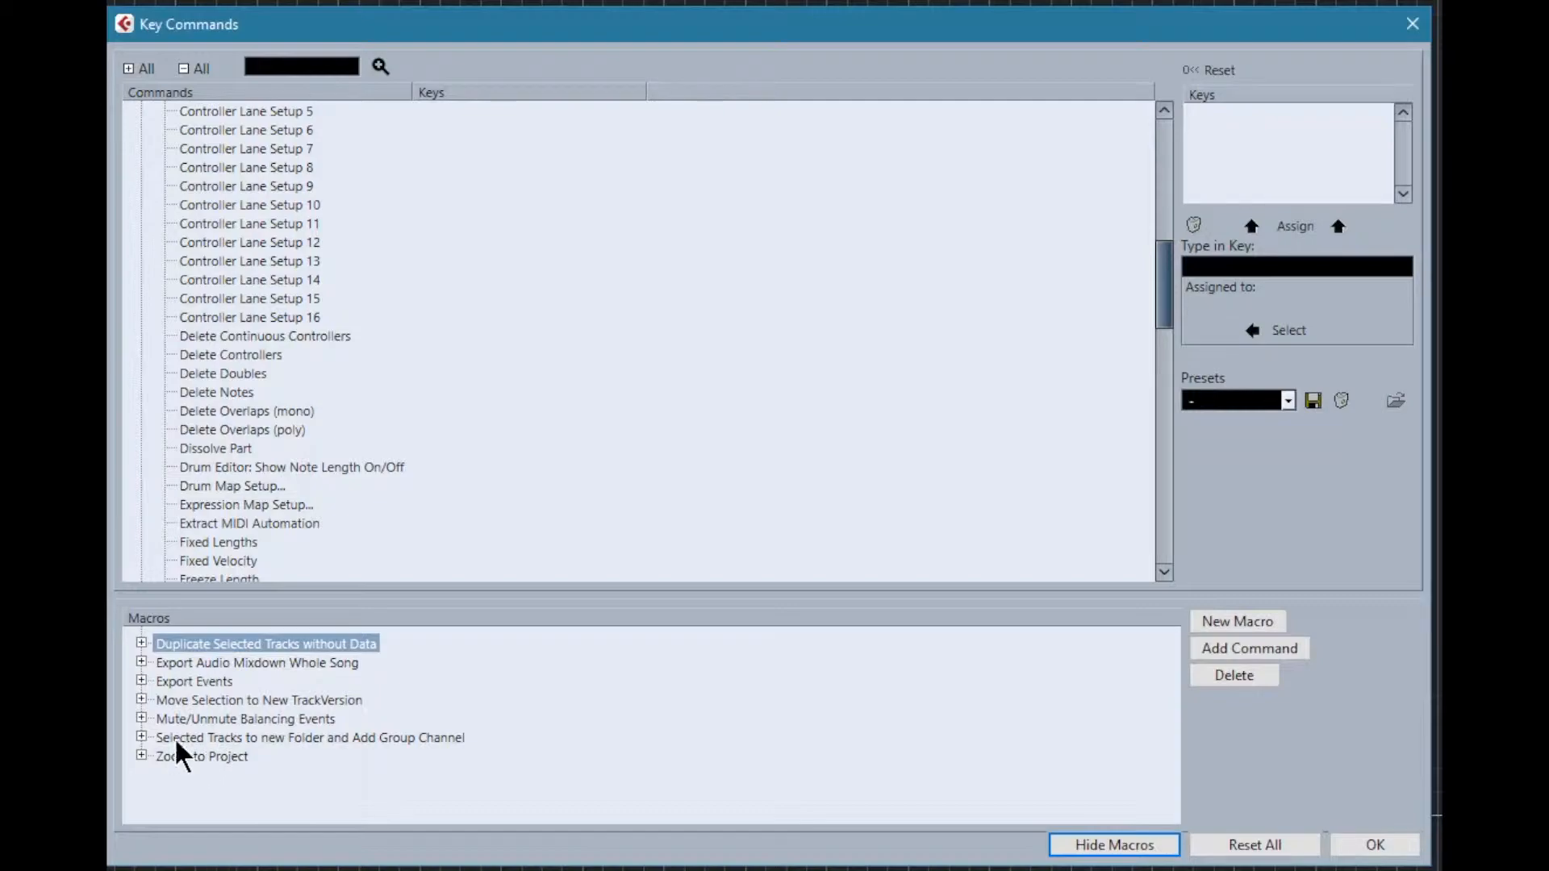
click(142, 719)
scroll(305, 663, down, 1)
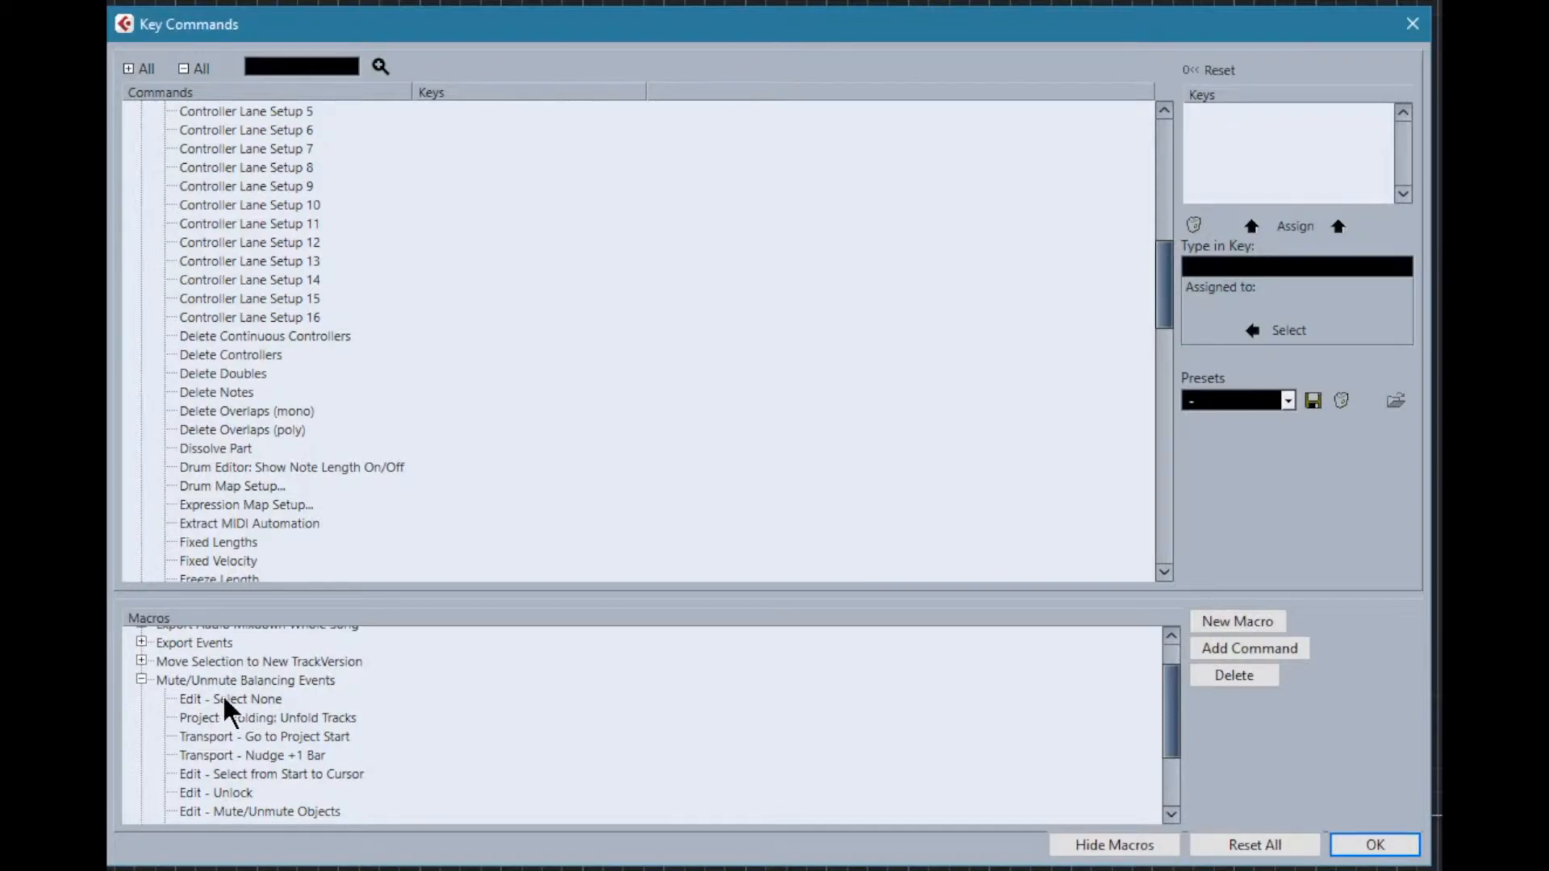
click(251, 682)
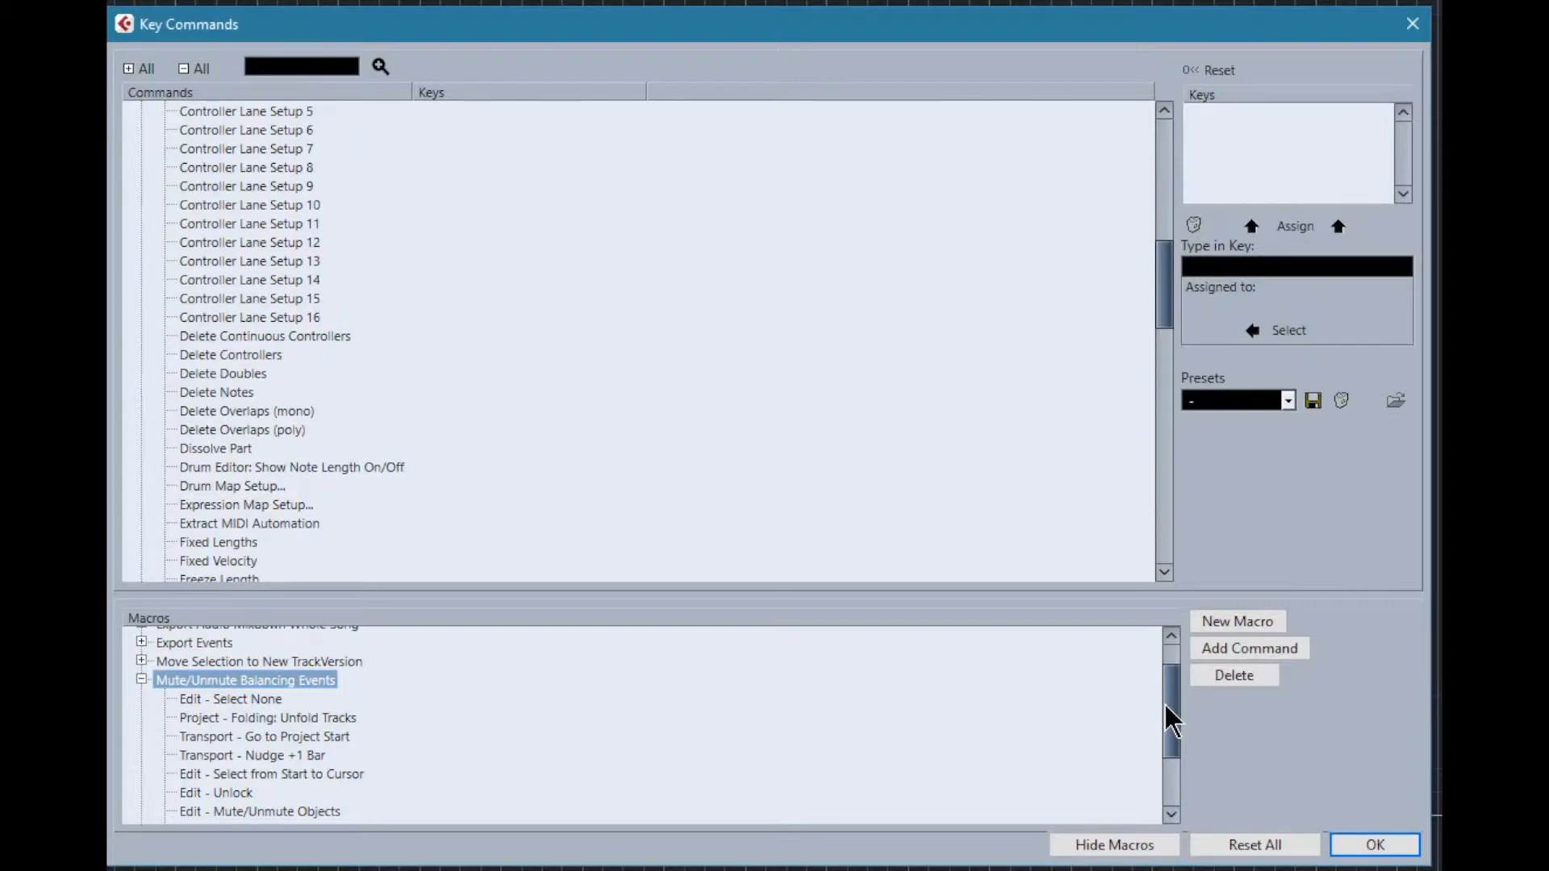
mouse_move(1165, 707)
mouse_down()
mouse_move(1174, 733)
mouse_move(1169, 719)
mouse_up()
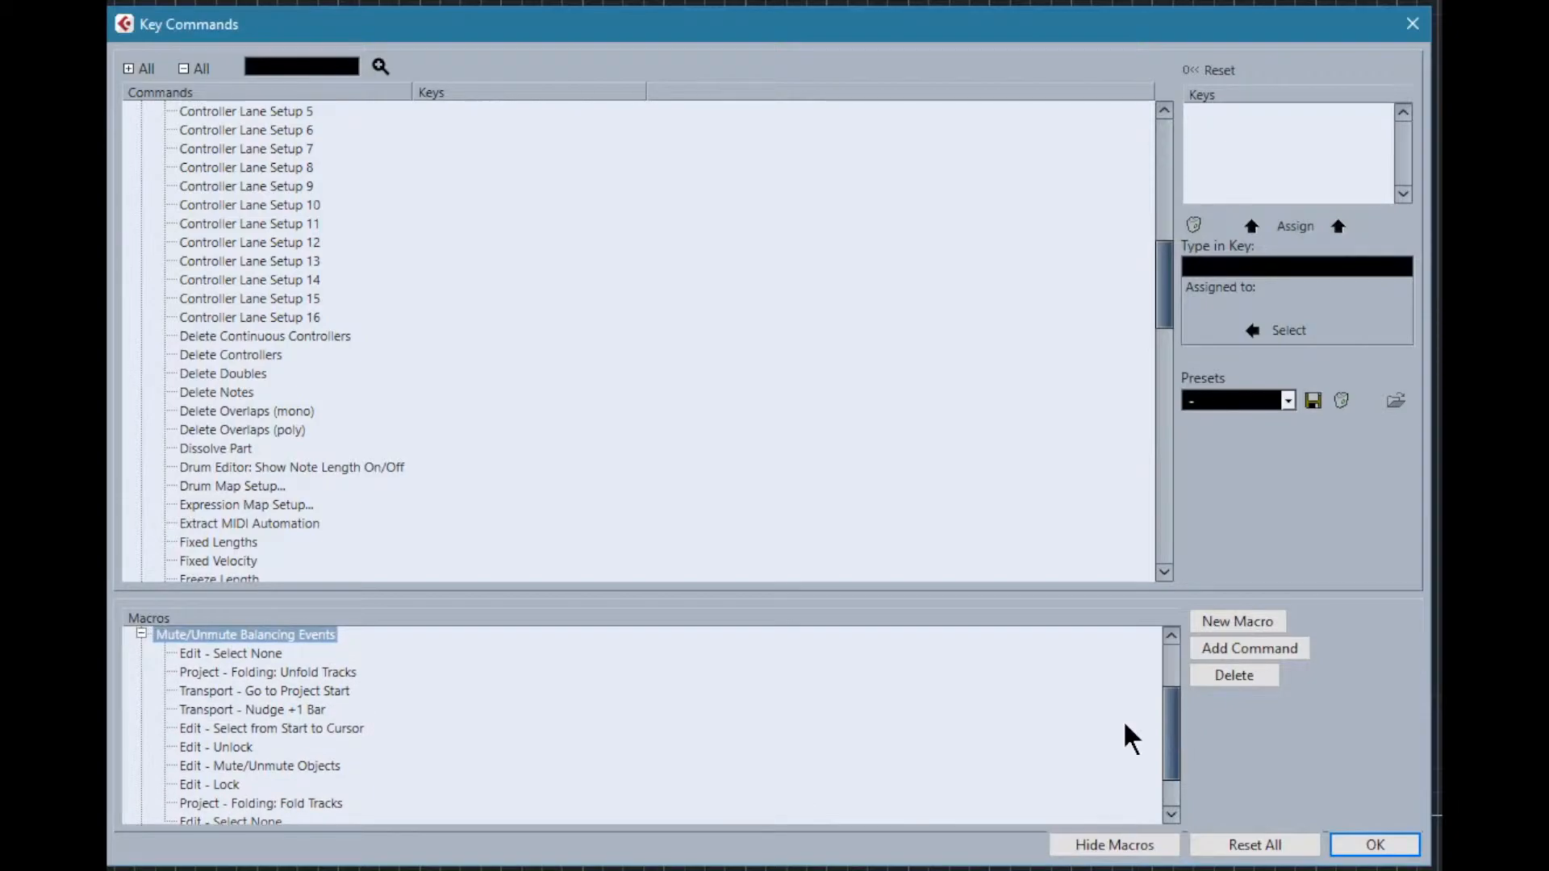
Step: Examine the Mute/Unmute Balancing Events macro's commands in order, from the first Edit - Select None to the closing Edit - Select None
click(204, 656)
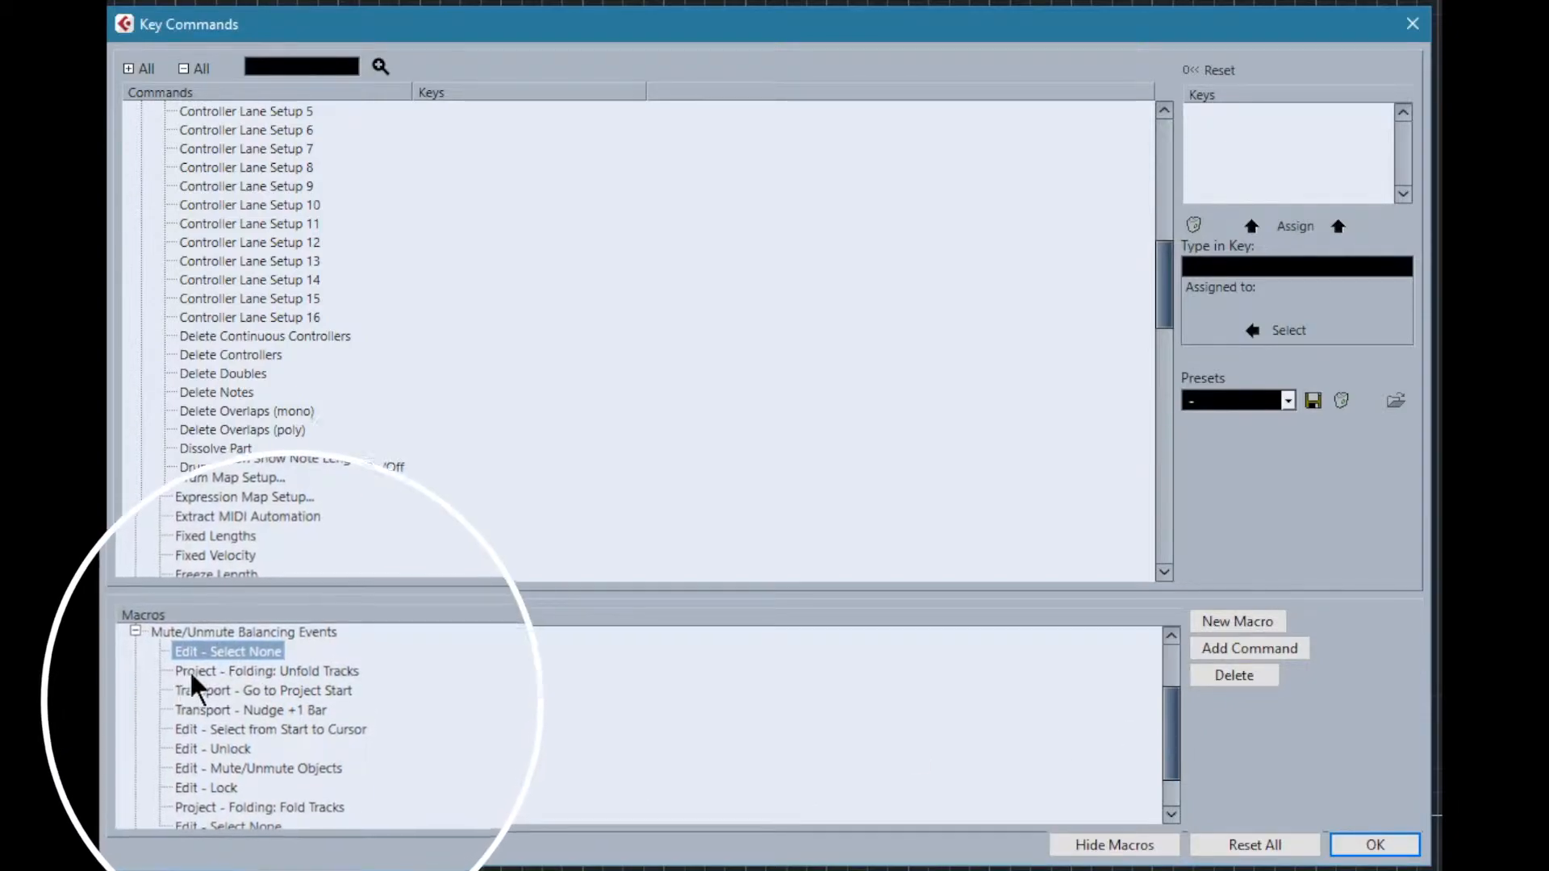
click(202, 671)
click(194, 689)
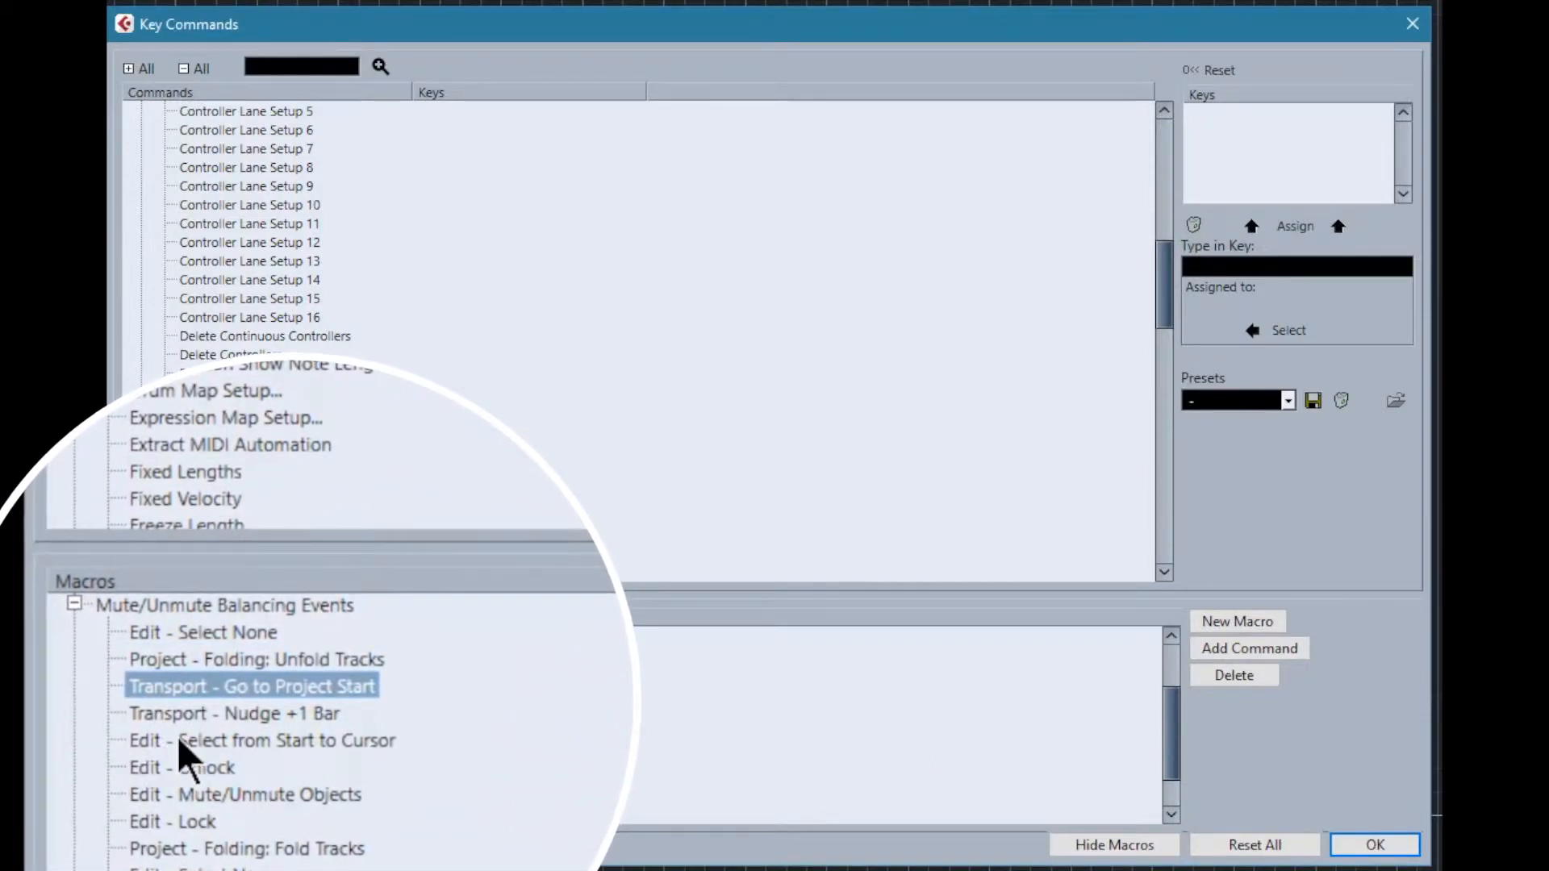
click(208, 714)
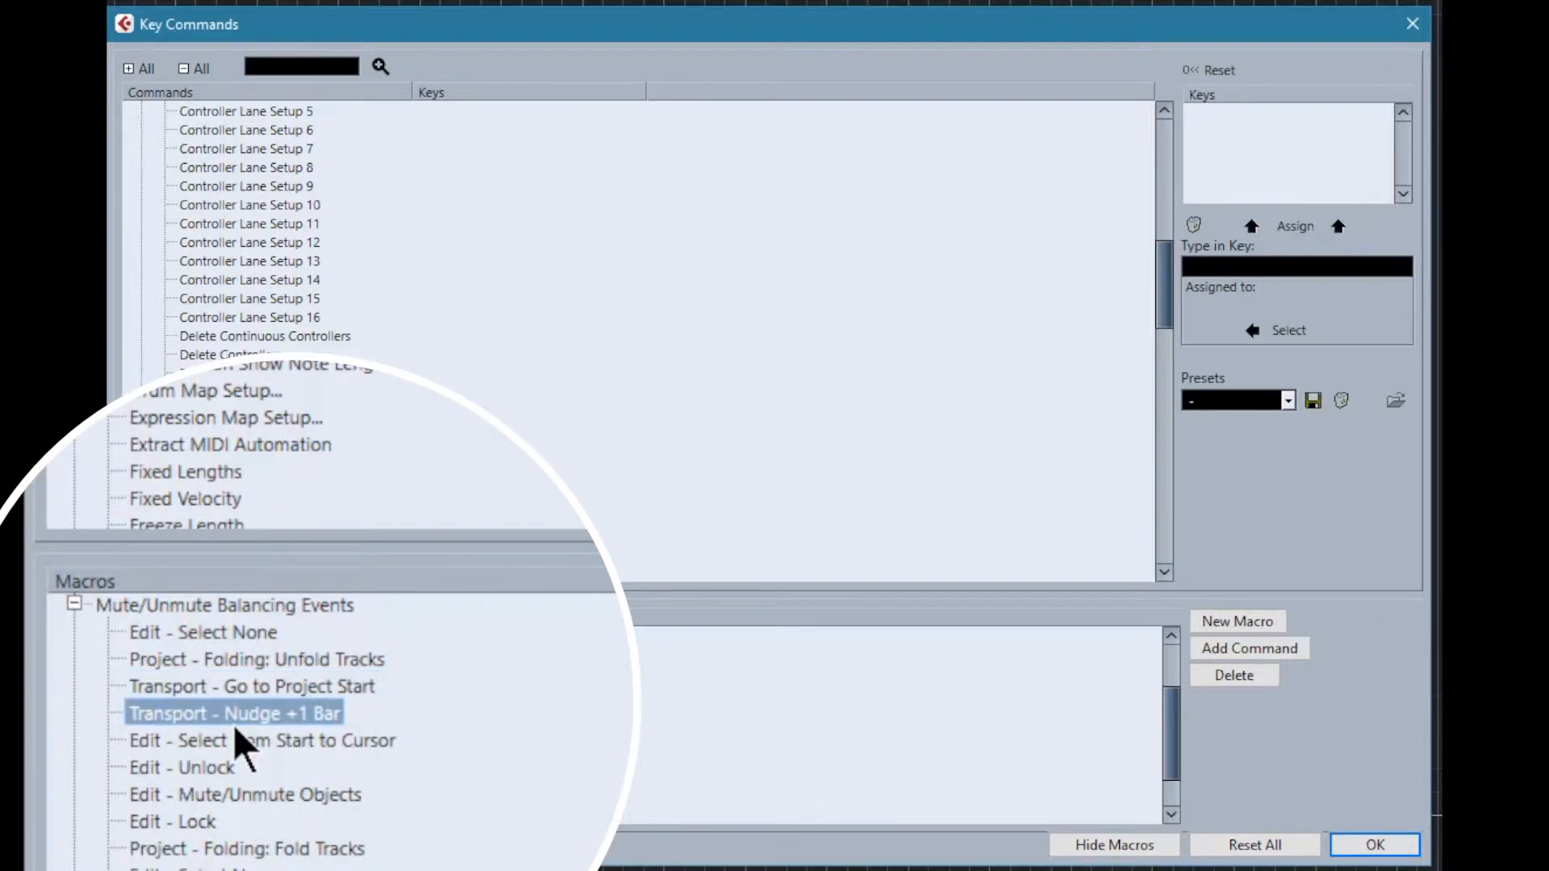
click(284, 739)
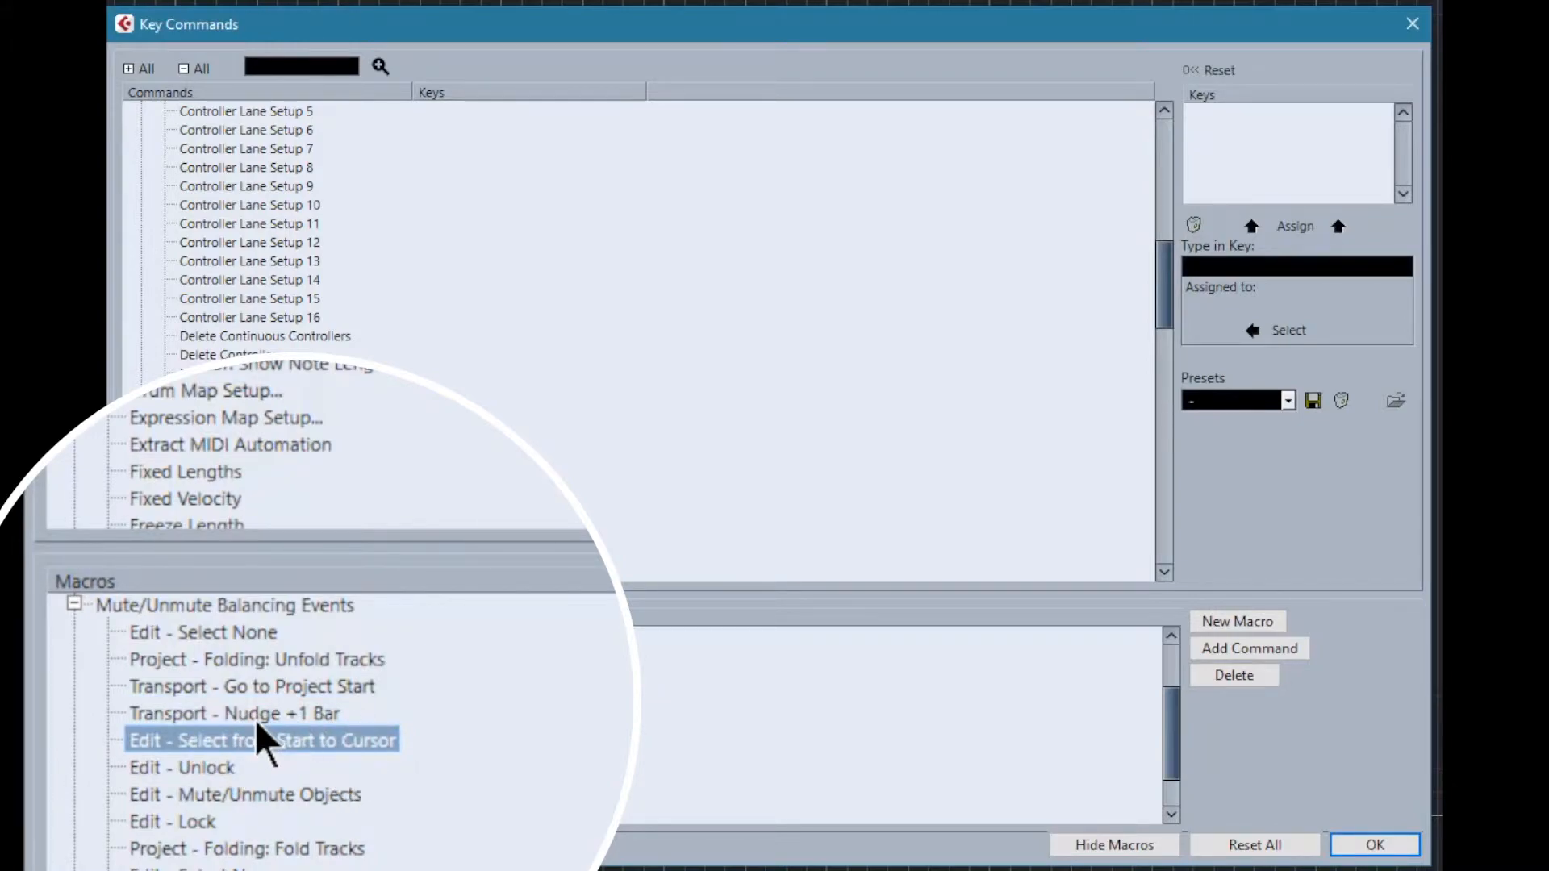
click(195, 768)
click(207, 794)
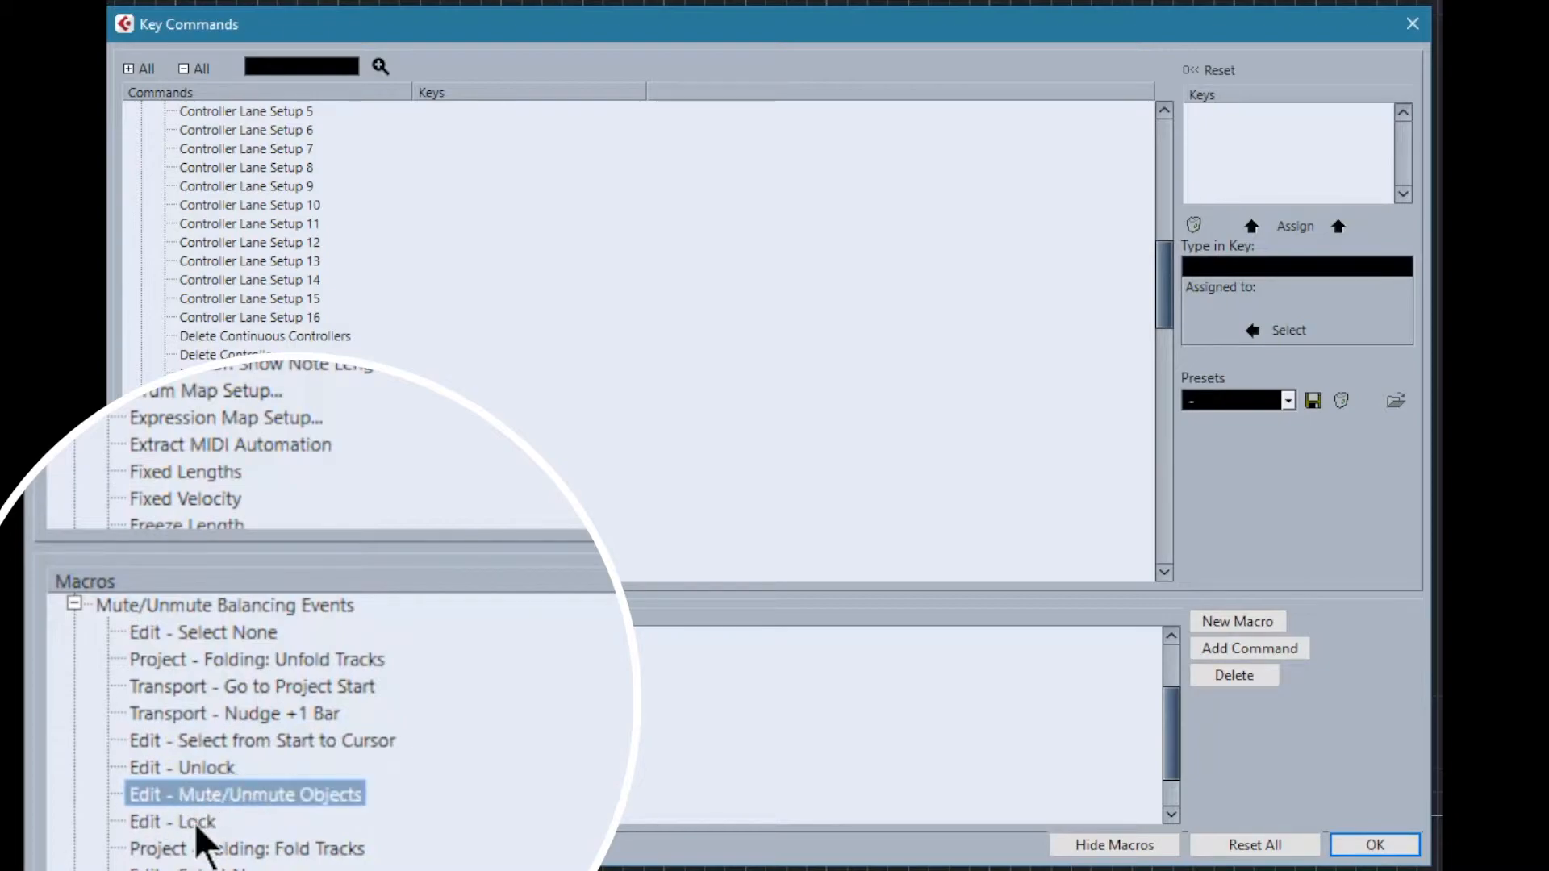
click(176, 749)
click(226, 794)
click(206, 819)
scroll(287, 748, down, 1)
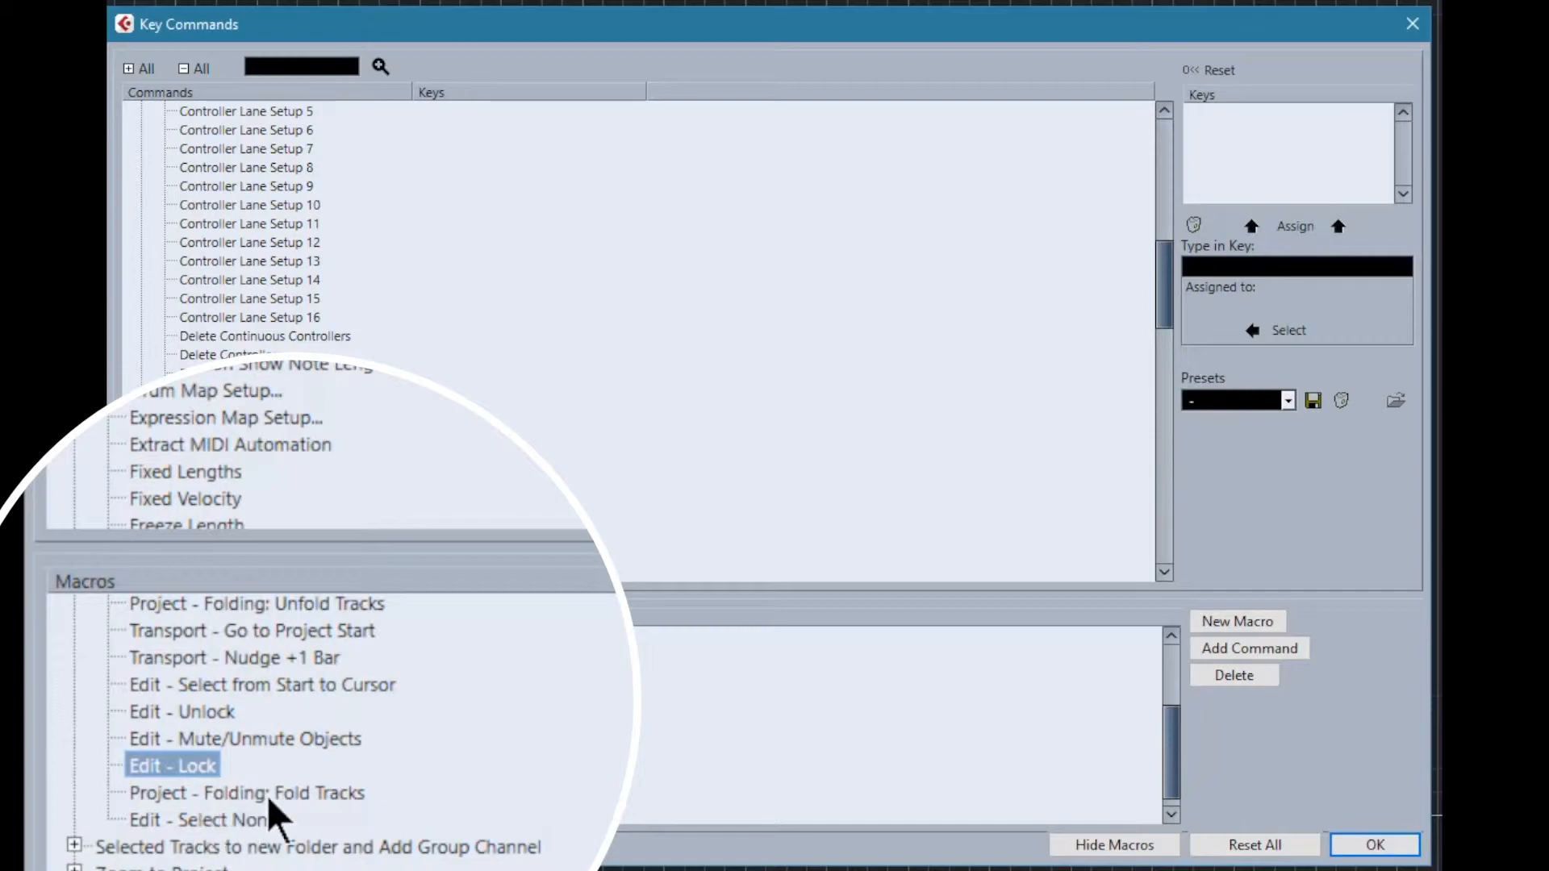
click(235, 790)
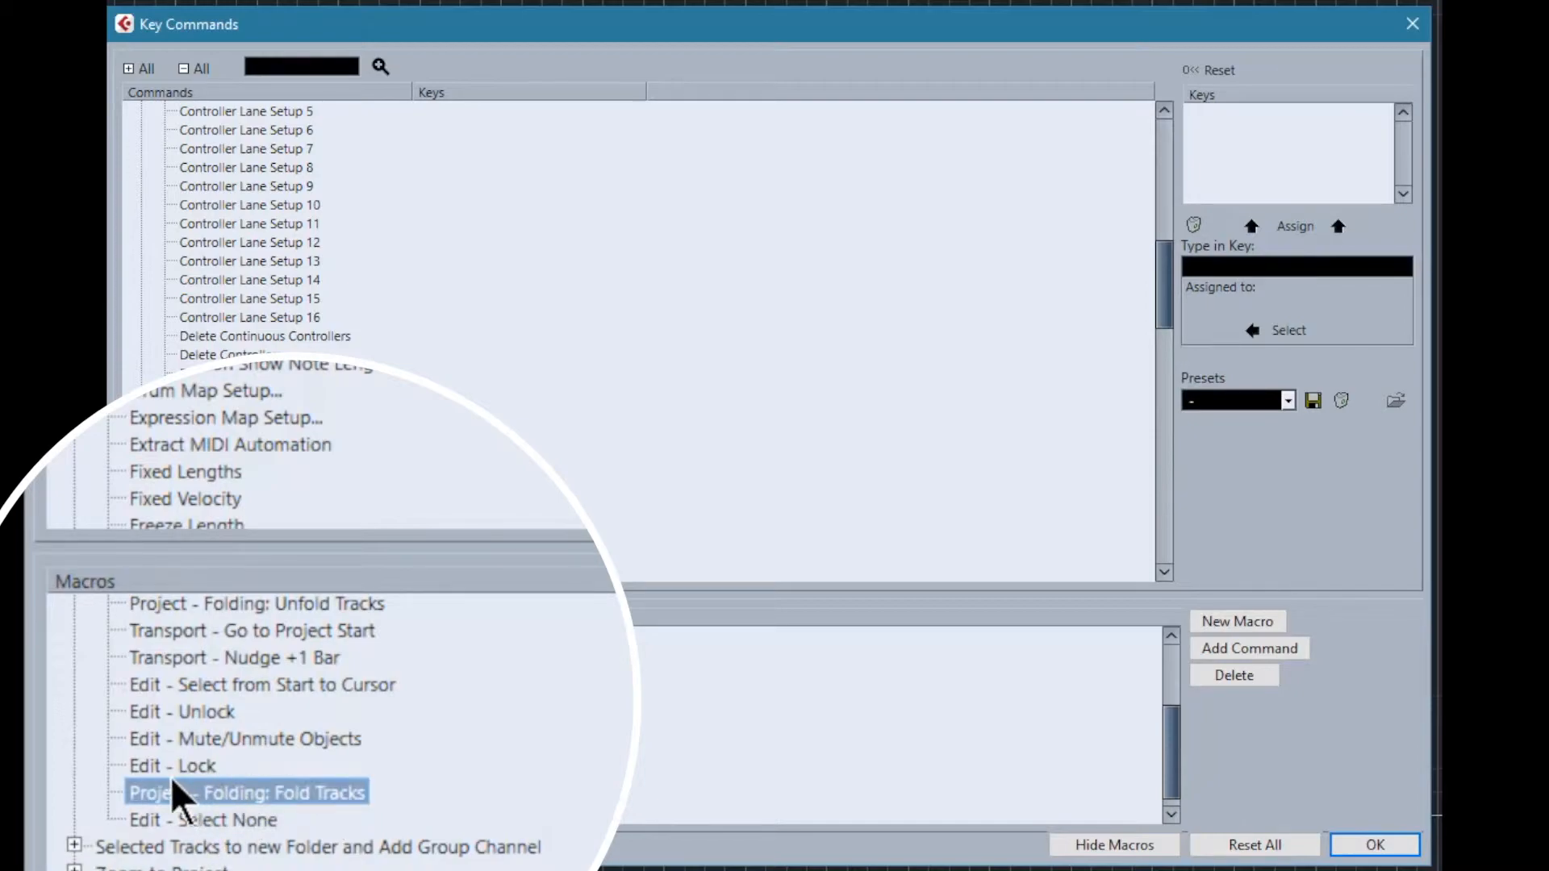
click(215, 785)
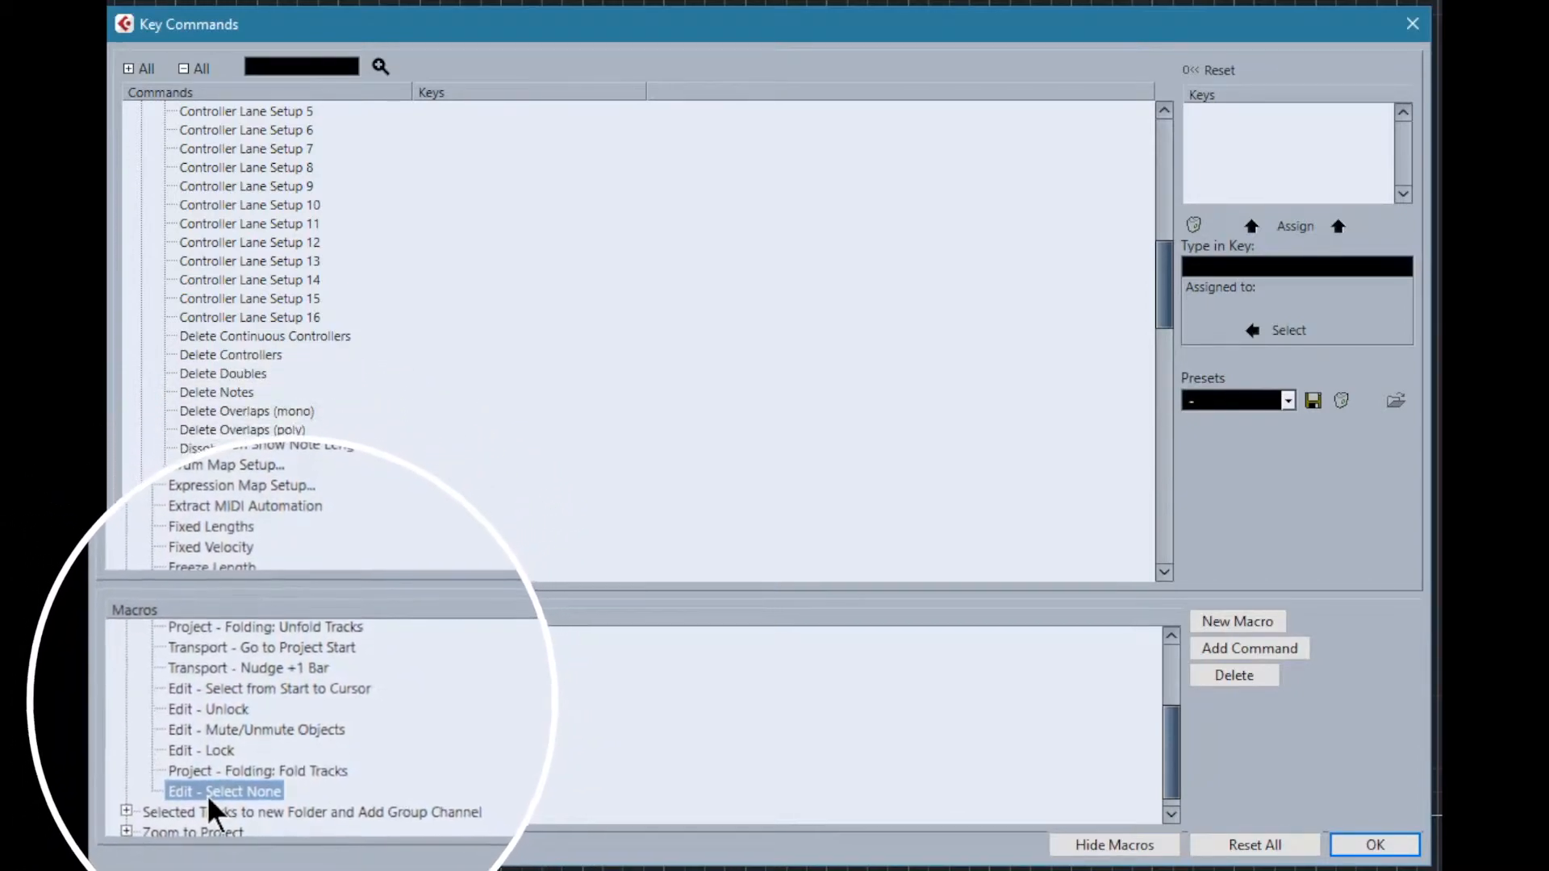